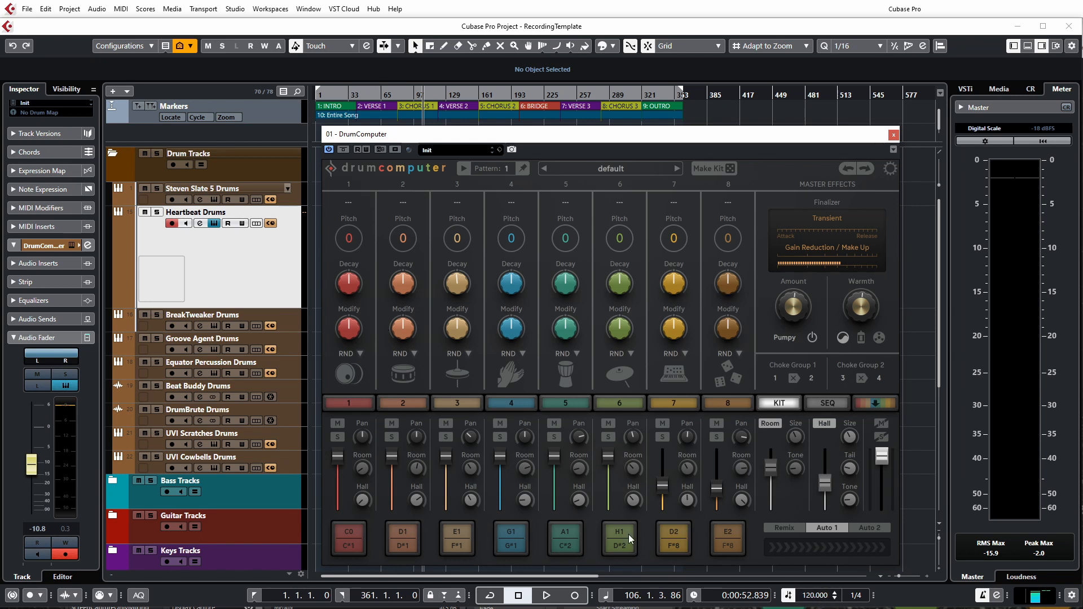
- Audition all eight drum pads of the default kit in order, from pad 1 to pad 8
click(347, 545)
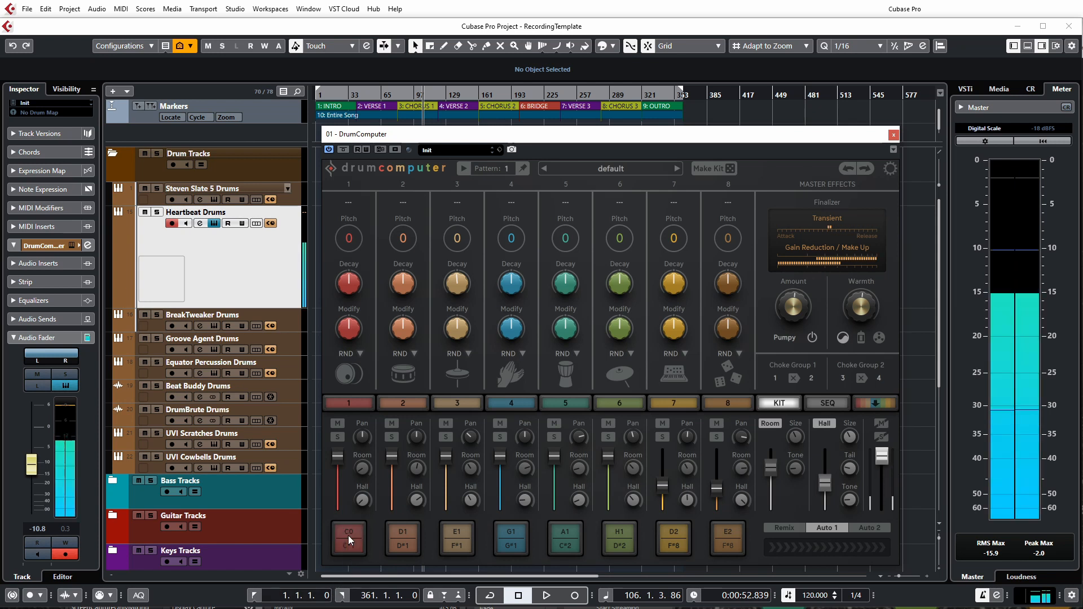
click(351, 547)
click(397, 530)
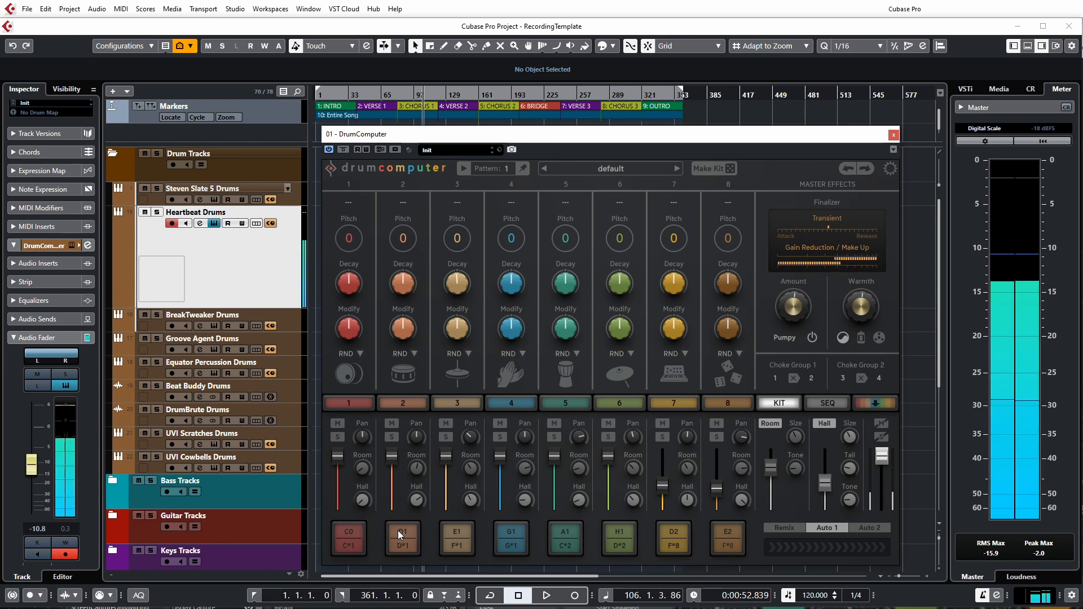
click(455, 539)
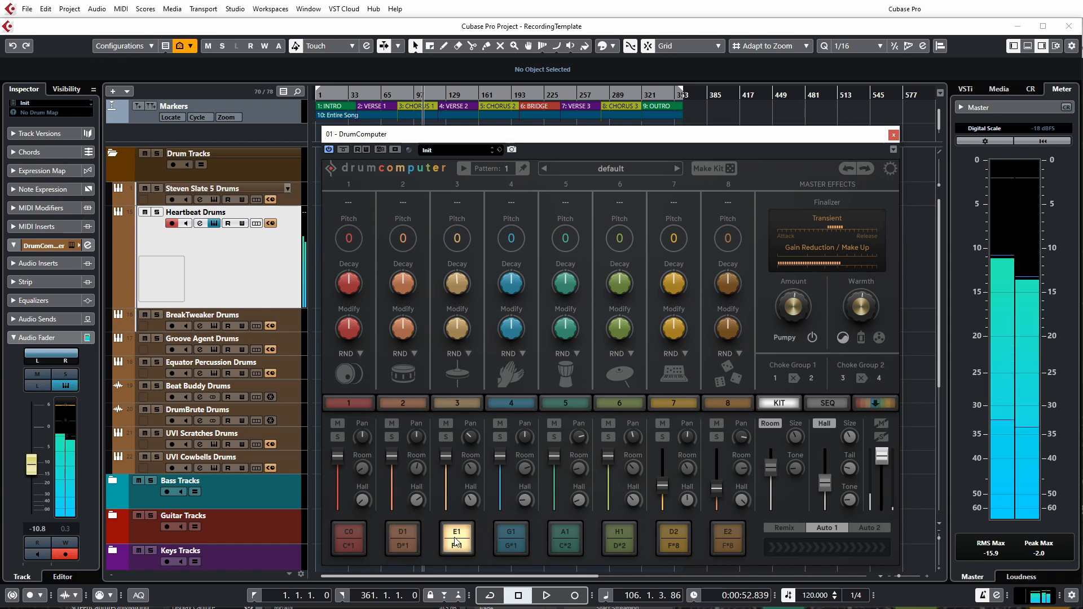
click(499, 540)
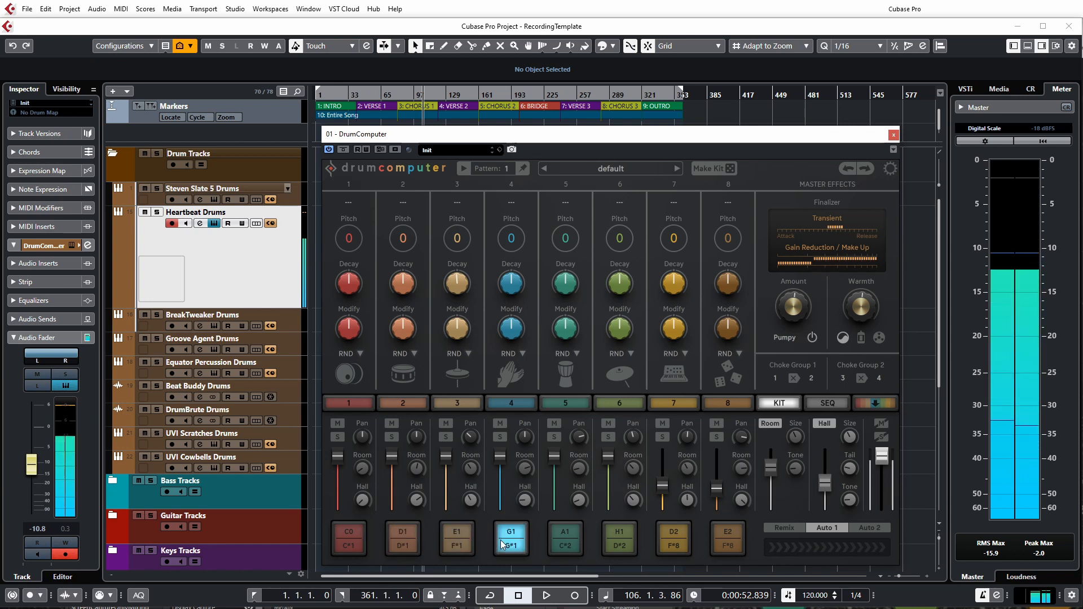
click(563, 540)
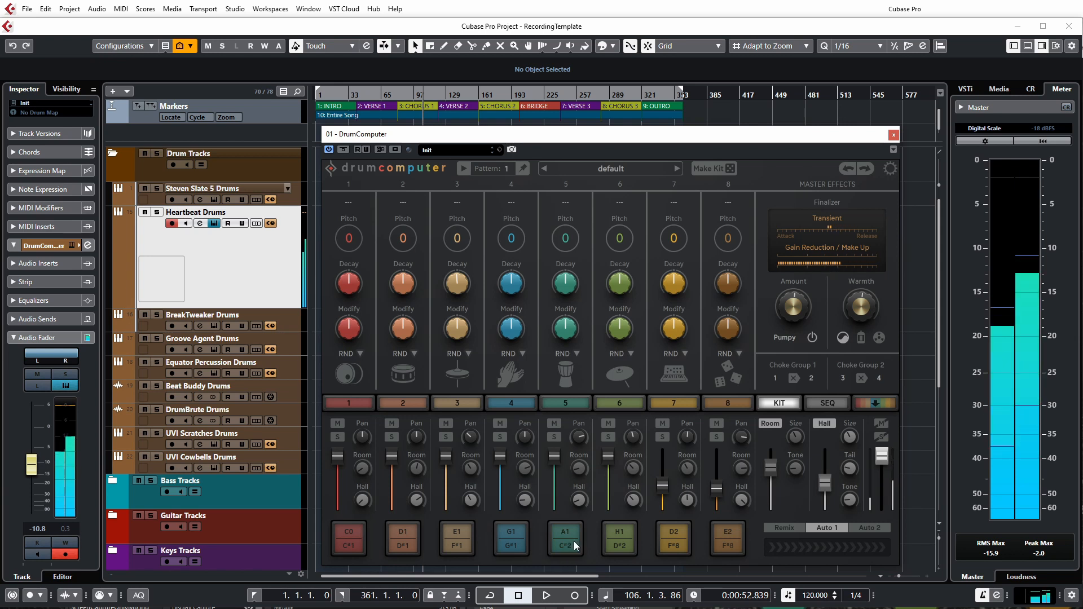
click(622, 544)
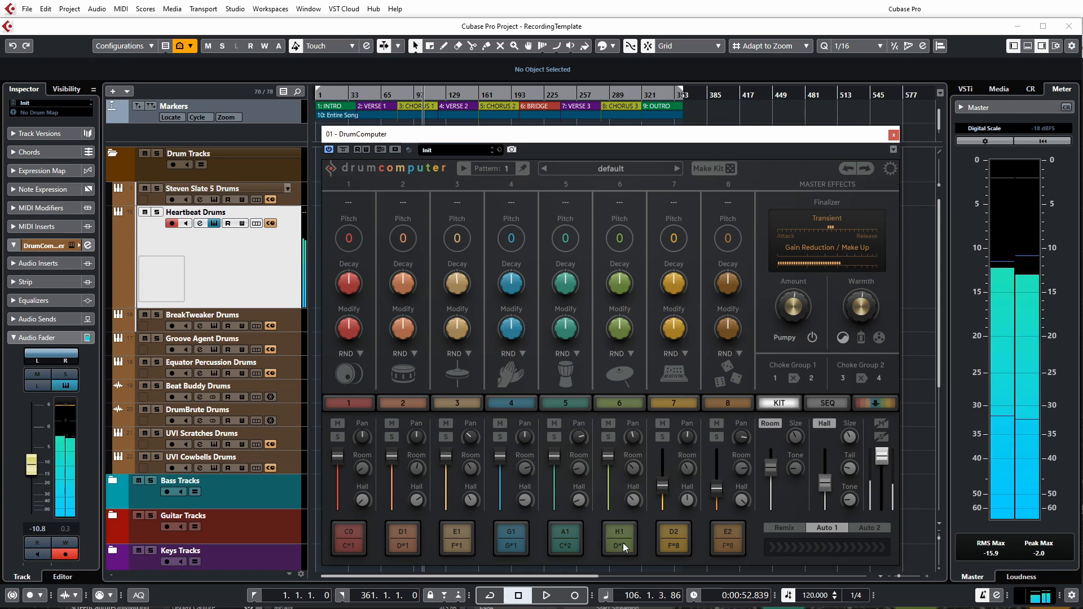
click(675, 543)
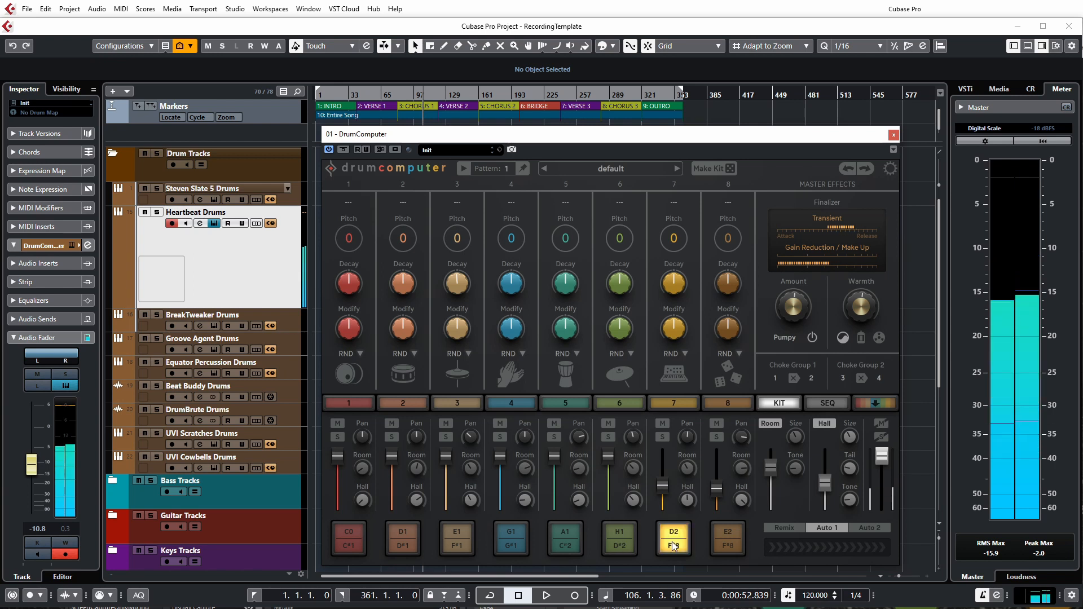
click(726, 536)
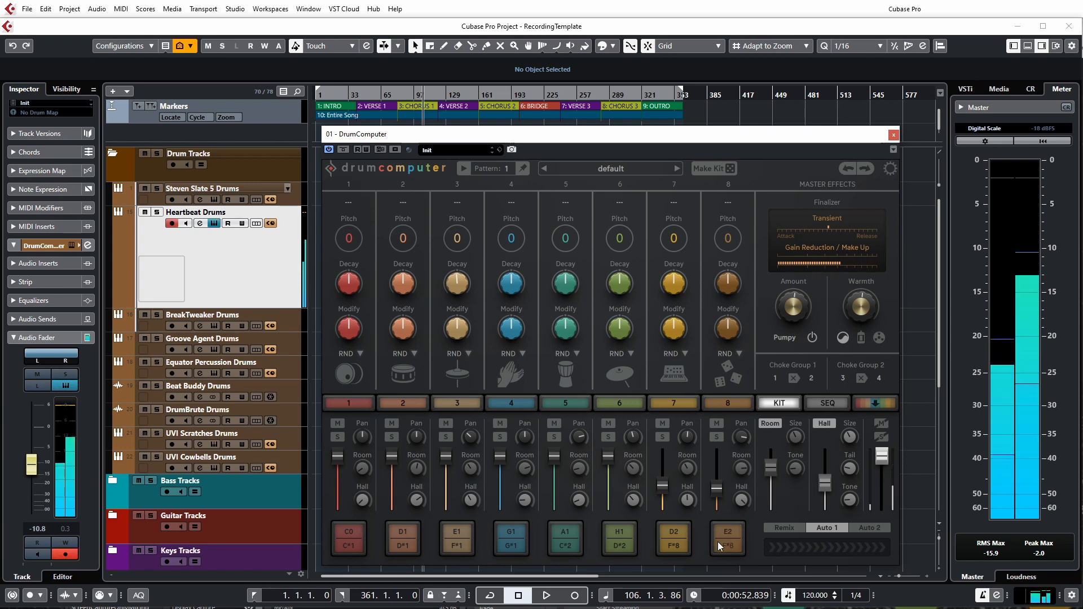
- Try shorter and longer Decay settings on channel 1, auditioning its pad after each change, and return Decay to its centre
click(346, 546)
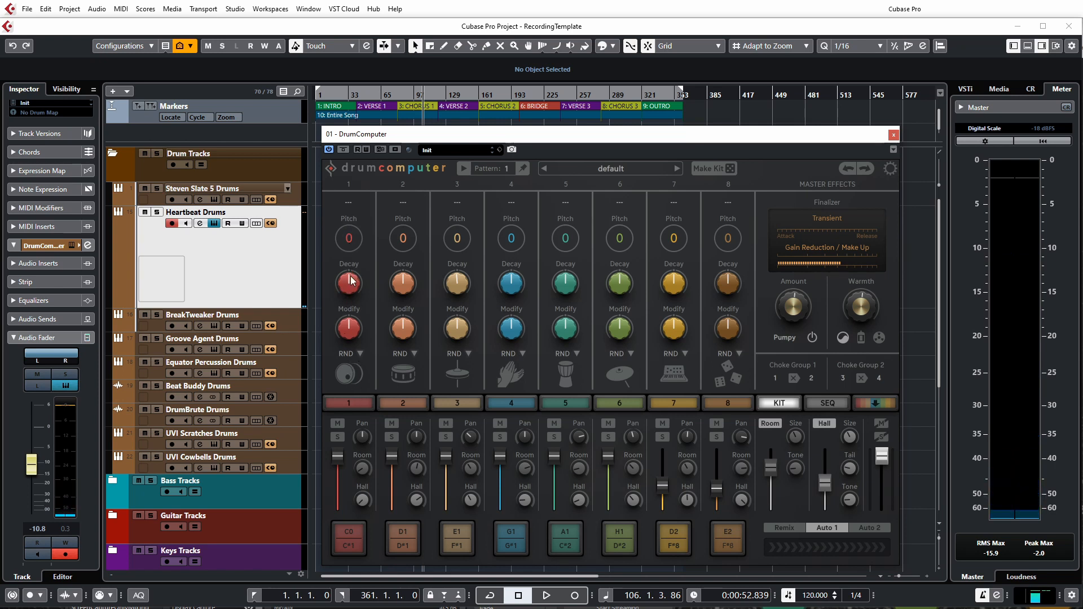
click(346, 533)
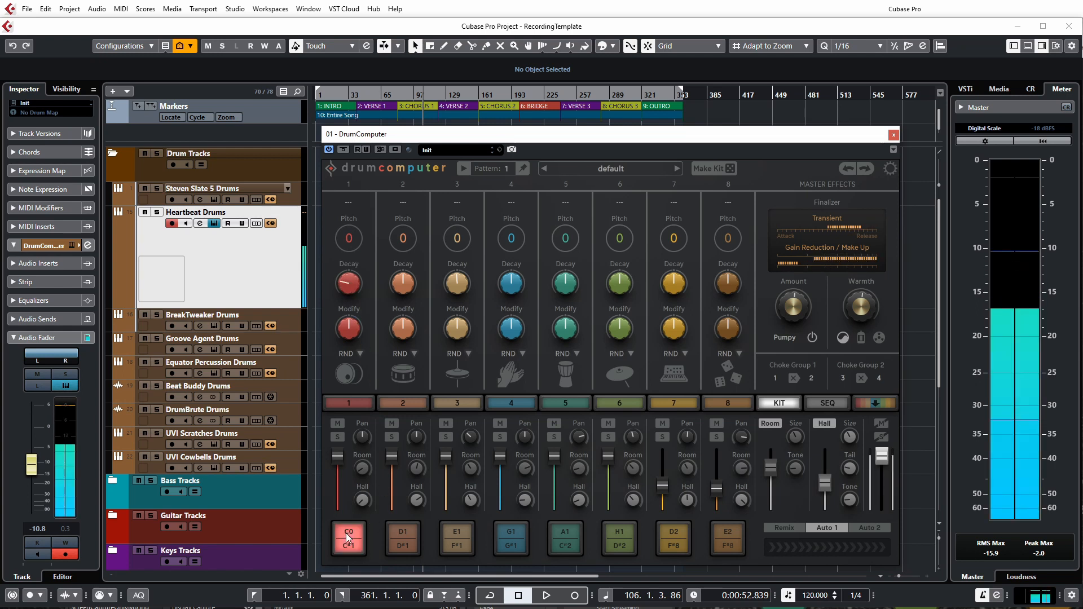
drag(340, 289, 351, 202)
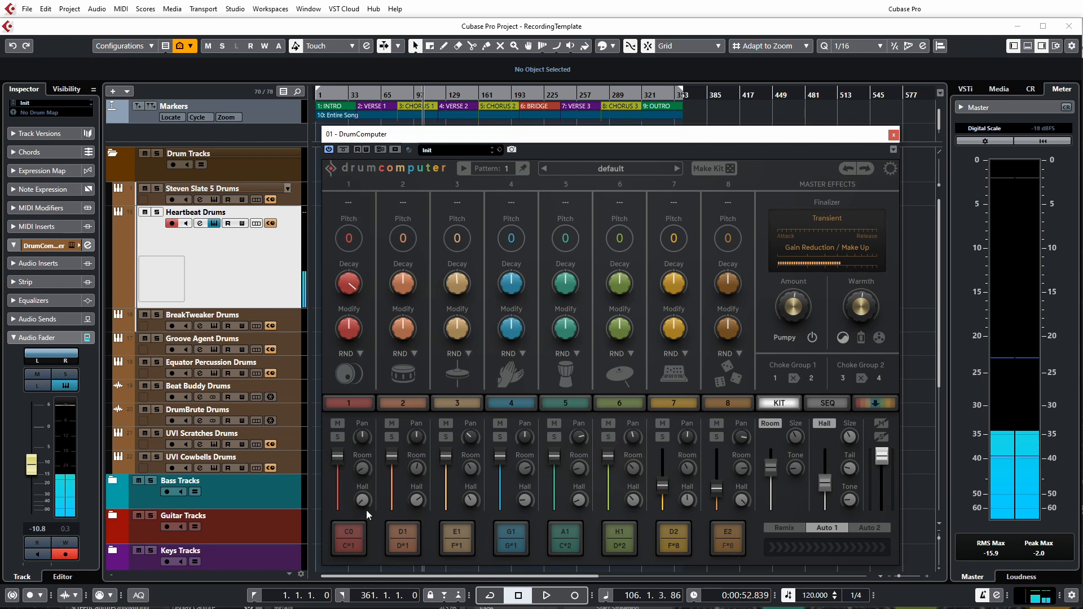
click(352, 543)
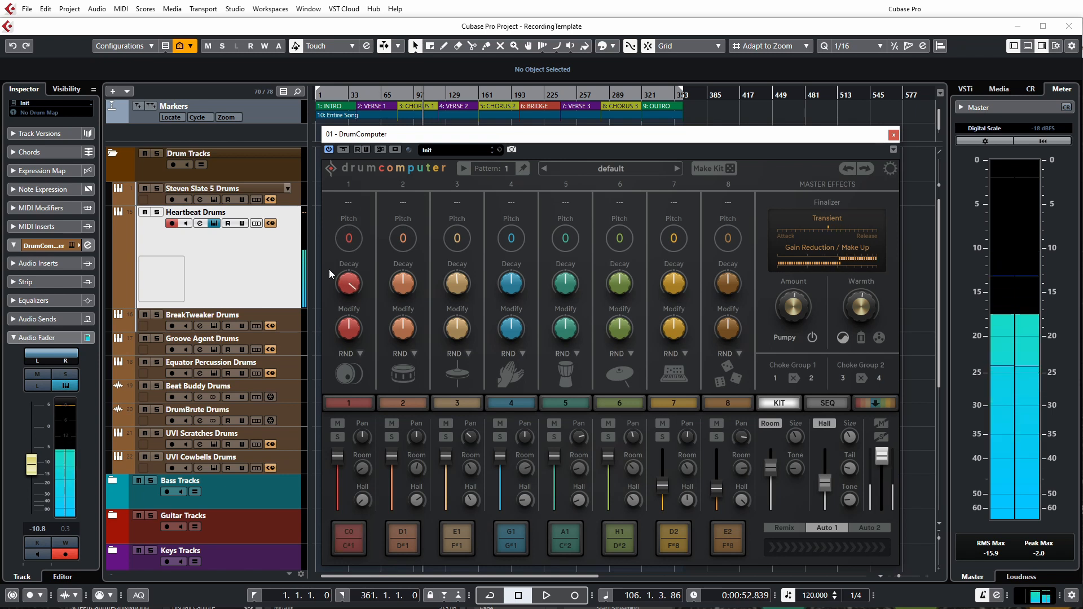
drag(344, 302, 345, 350)
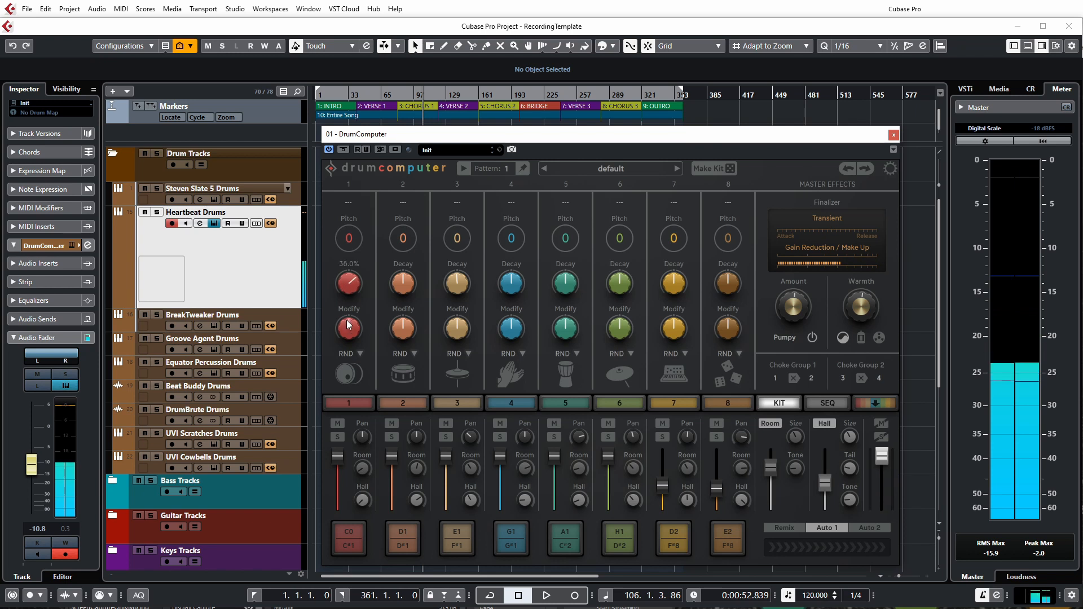
click(353, 539)
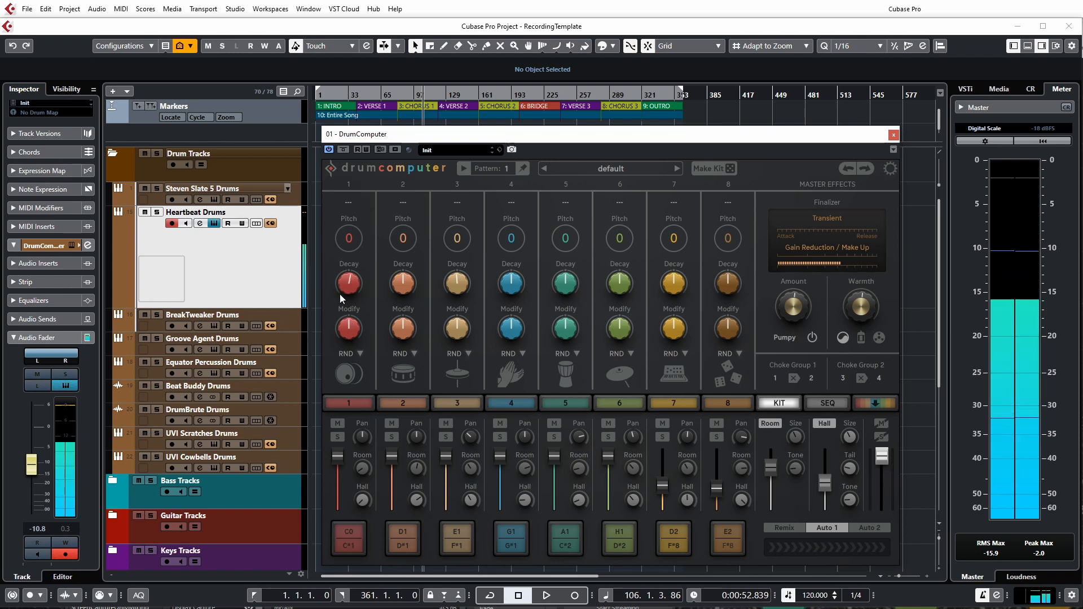
drag(349, 289, 350, 286)
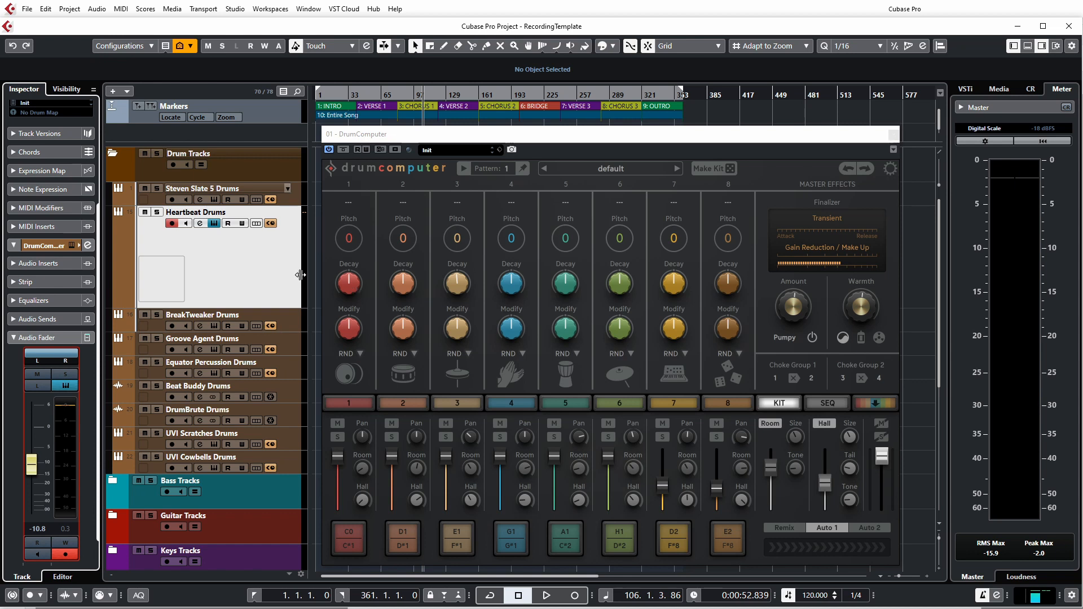
- Load the BlackKick preset from the Kick category into channel 1 and audition its pad
click(347, 204)
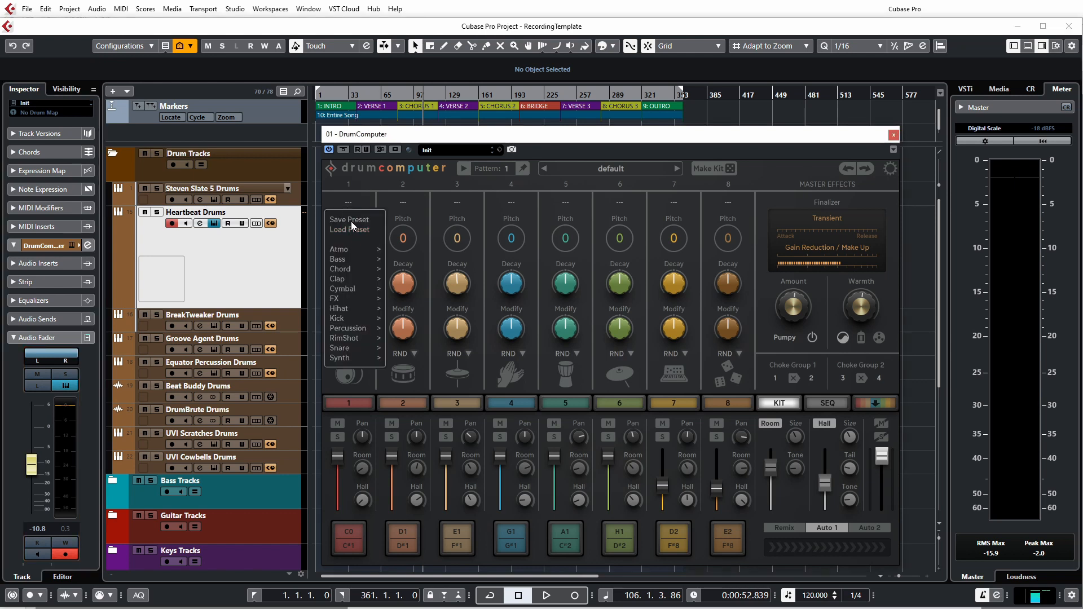
click(349, 202)
click(347, 205)
mouse_move(347, 268)
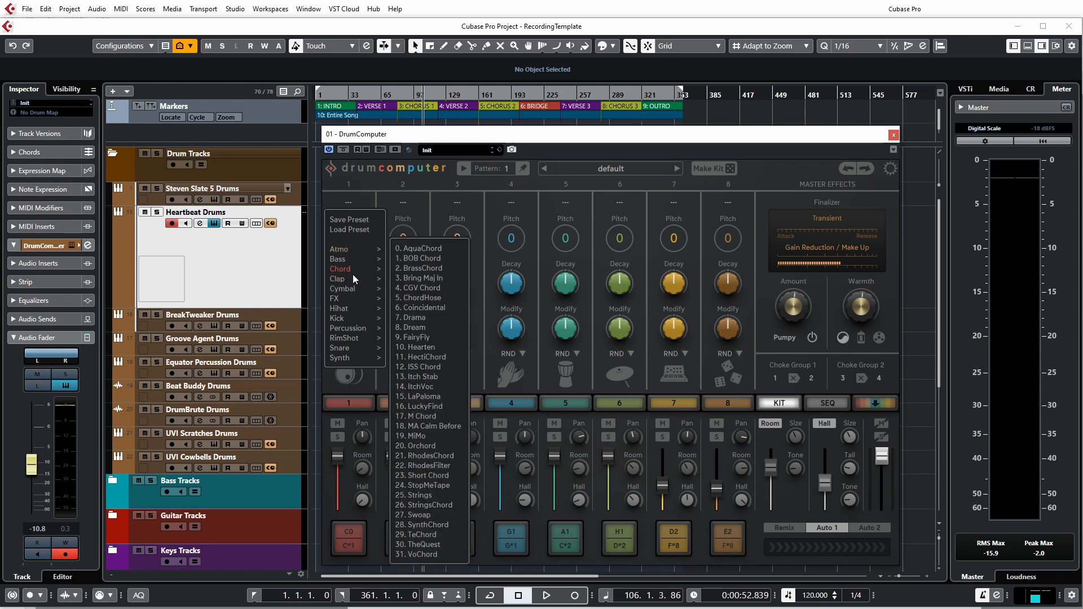
mouse_move(345, 327)
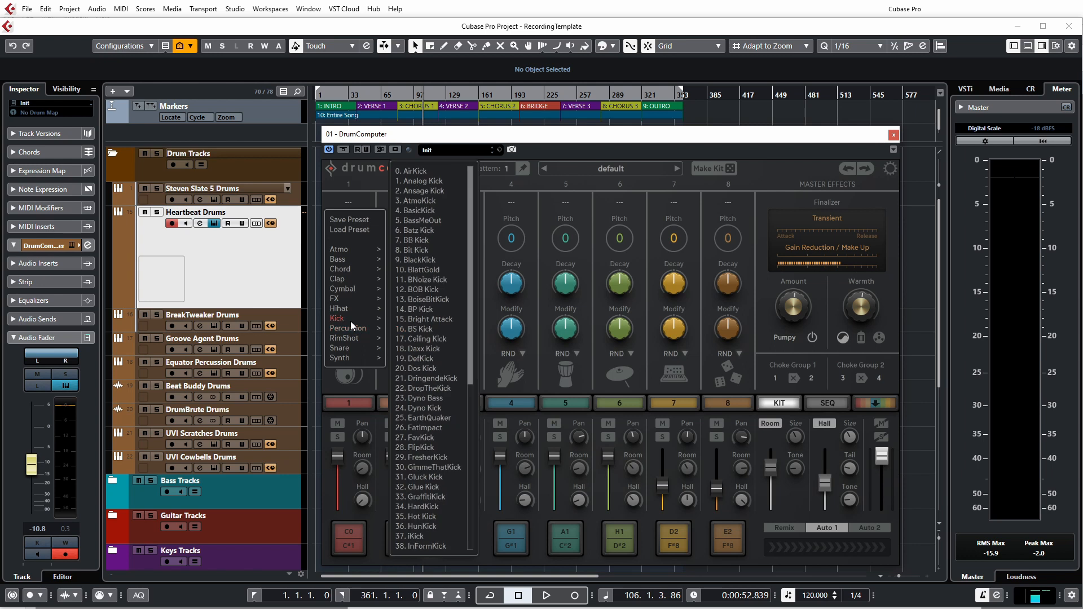
click(419, 262)
click(354, 541)
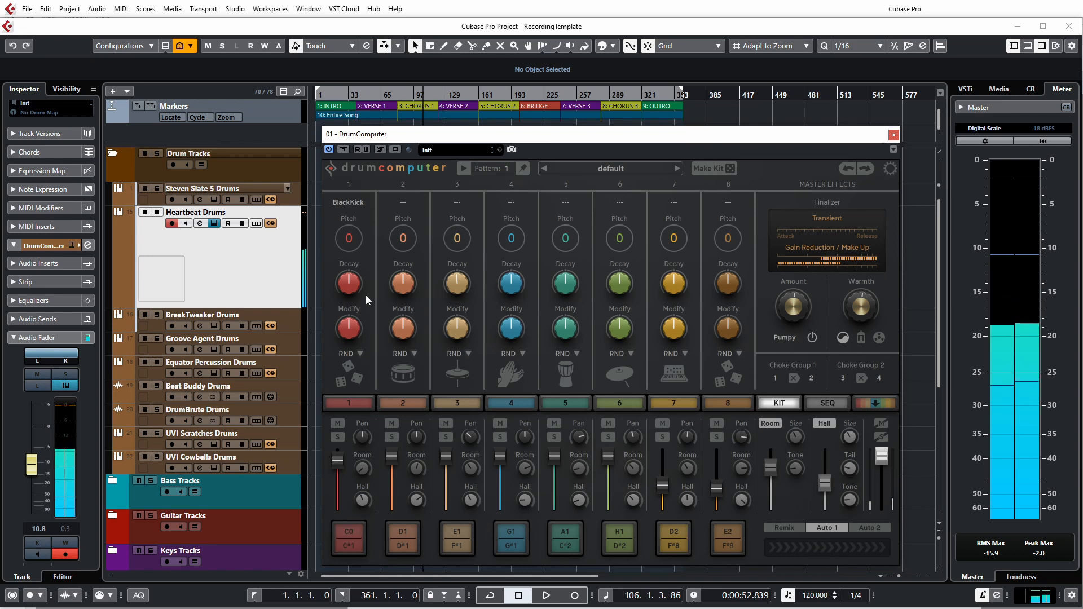
- Load the BS Kick preset into channel 1 and audition its pad
click(353, 203)
mouse_move(350, 319)
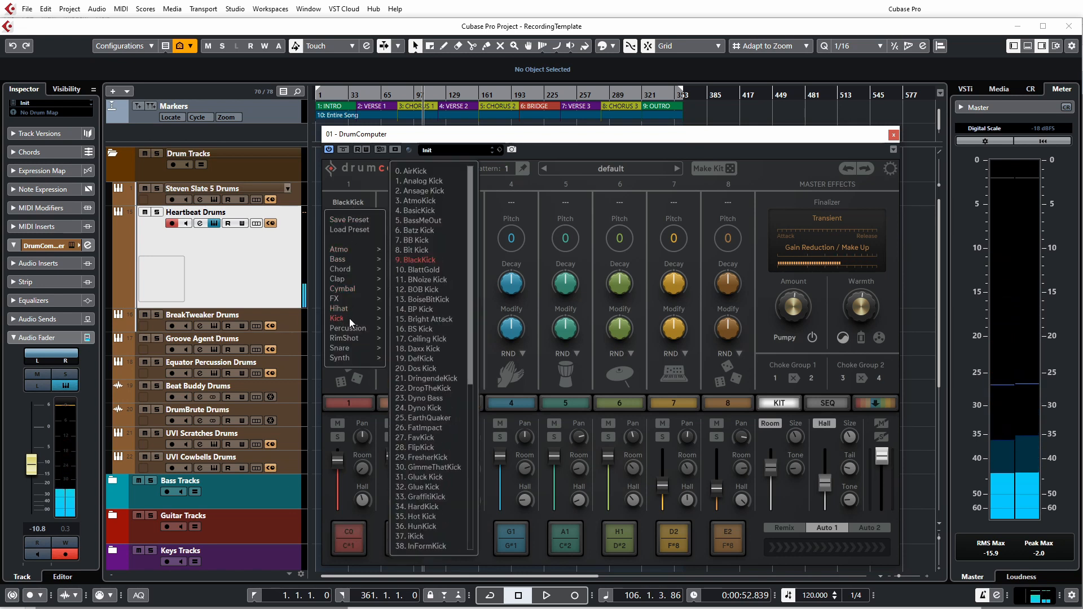
click(423, 331)
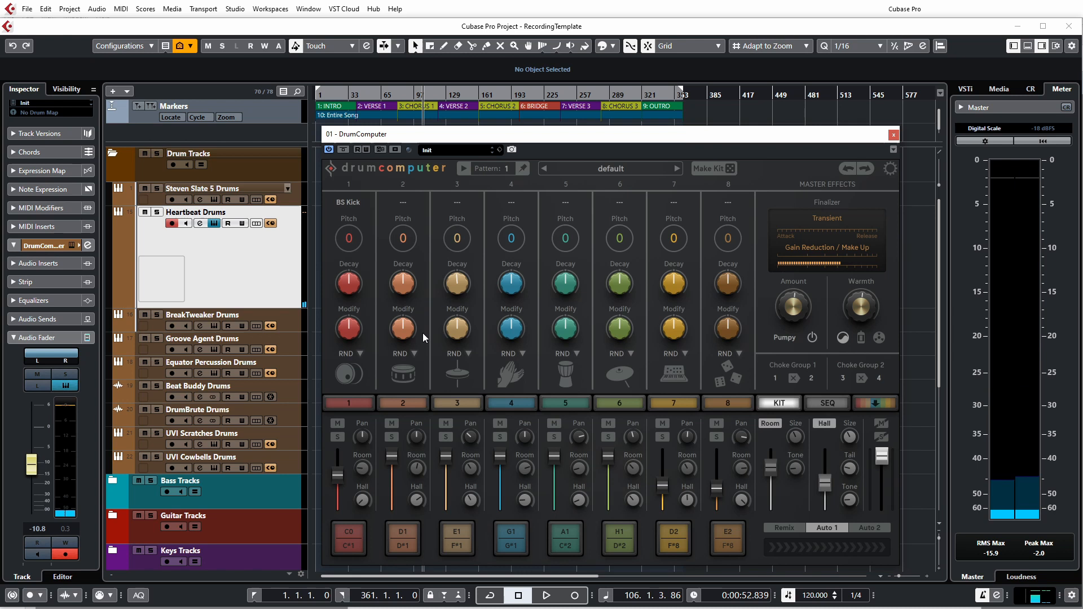
click(346, 536)
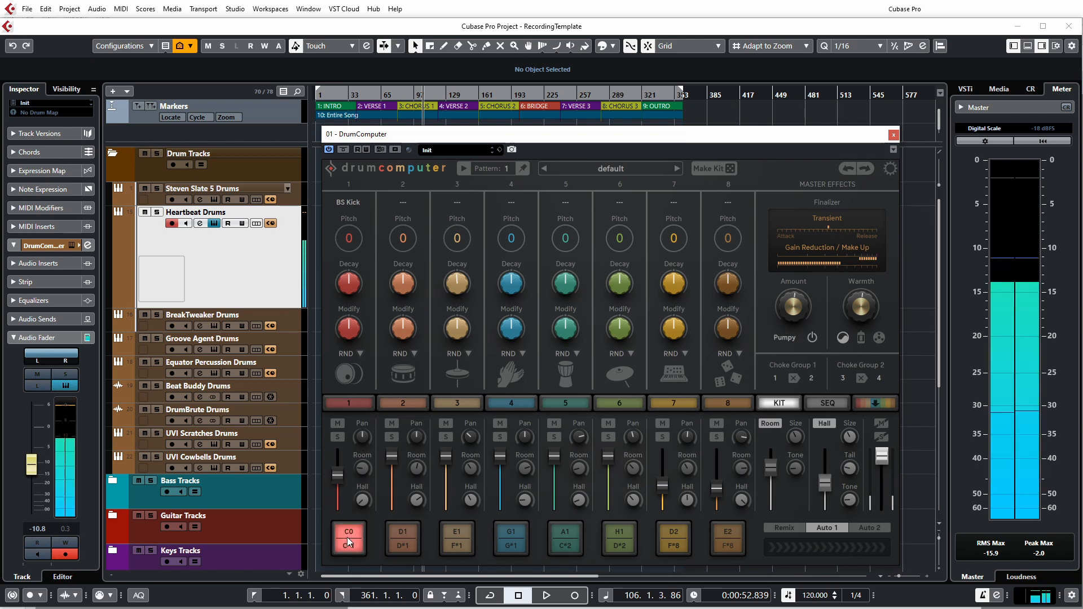
- Try the BS Kick's pitch at +16 and -24, auditioning the pad at each setting, and reset it to 0
drag(347, 245, 356, 210)
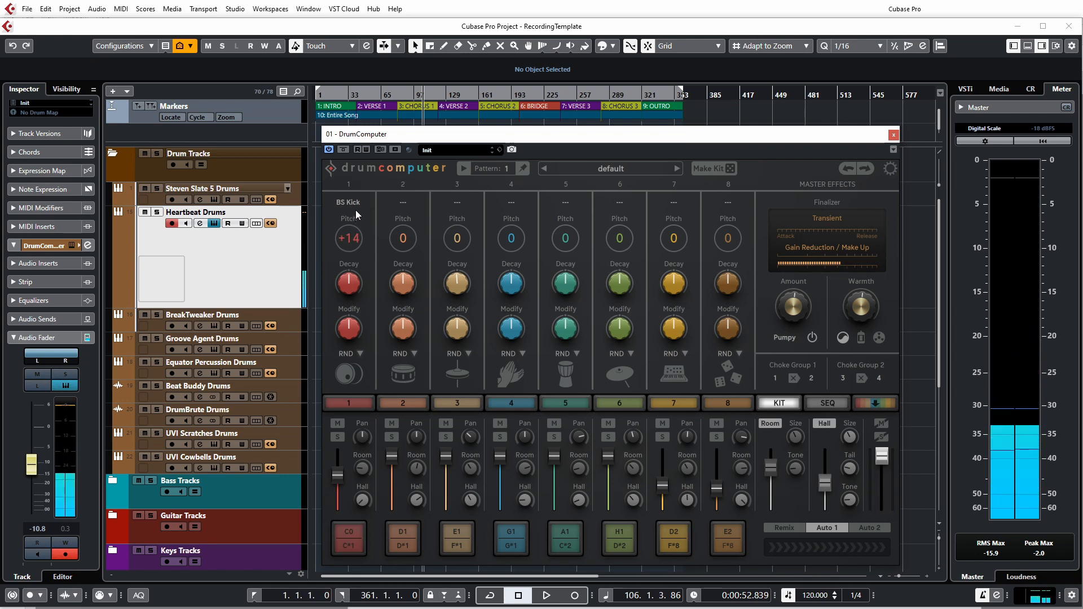
click(348, 534)
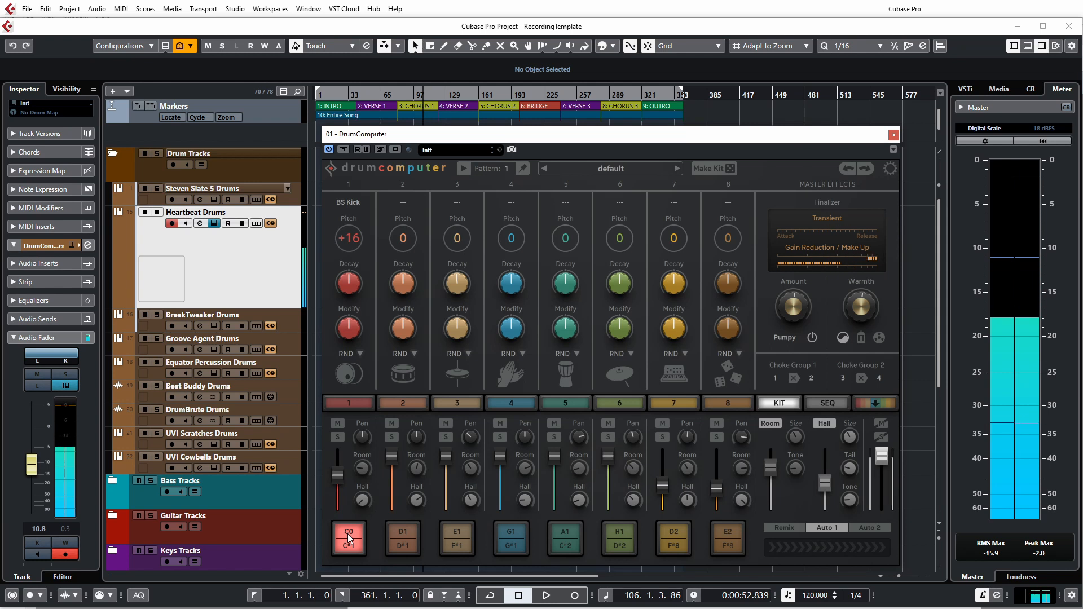
click(347, 534)
drag(347, 239, 344, 353)
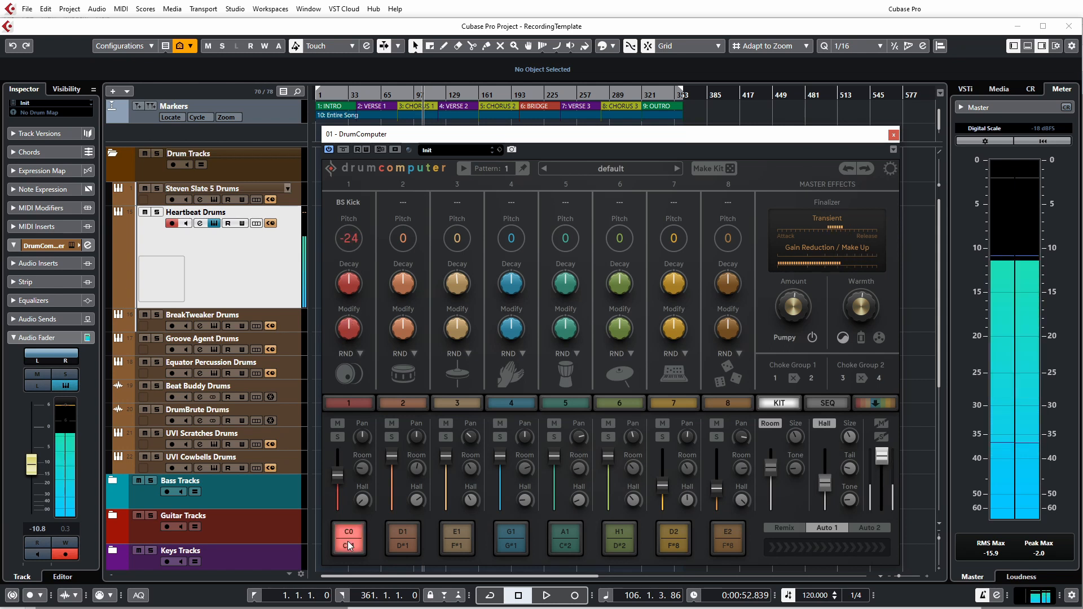
ctrl+click(347, 242)
- Try different Decay and Modify settings on the BS Kick channel, auditioning the pad, and return both to centre
drag(353, 287, 356, 271)
click(352, 532)
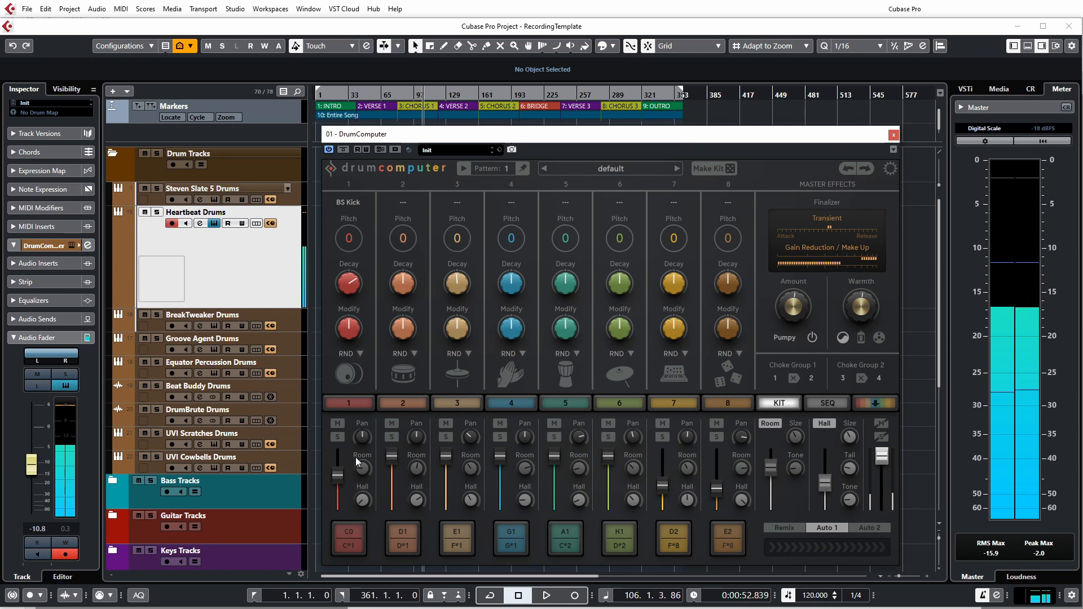
drag(346, 289, 350, 494)
click(351, 538)
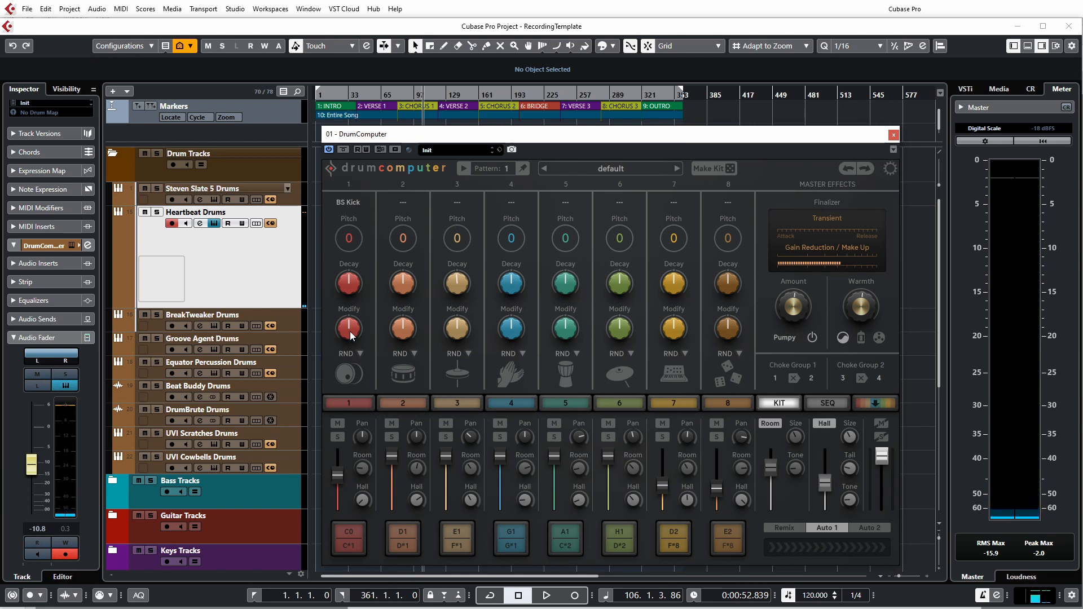
drag(349, 331, 356, 261)
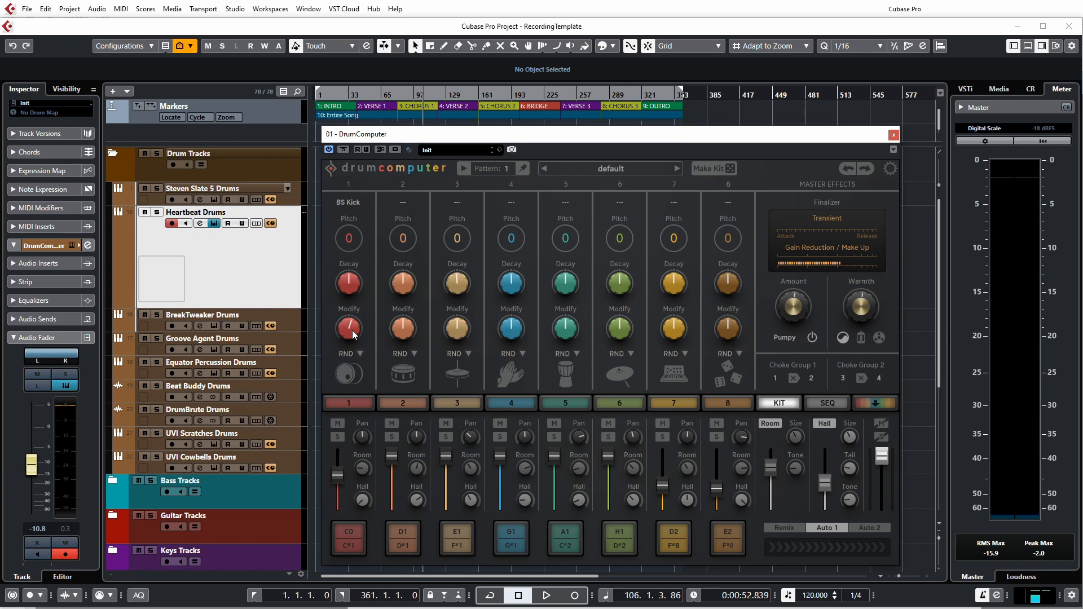
- Set channel 1's randomizer to Kick, generate a random kick sound and audition its pad
click(359, 354)
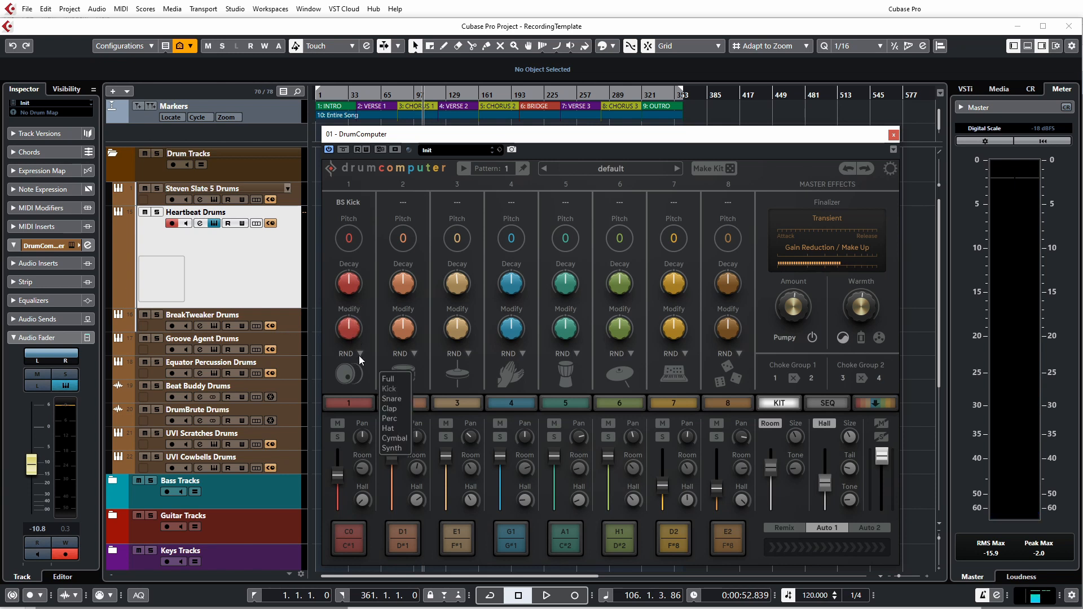
click(393, 390)
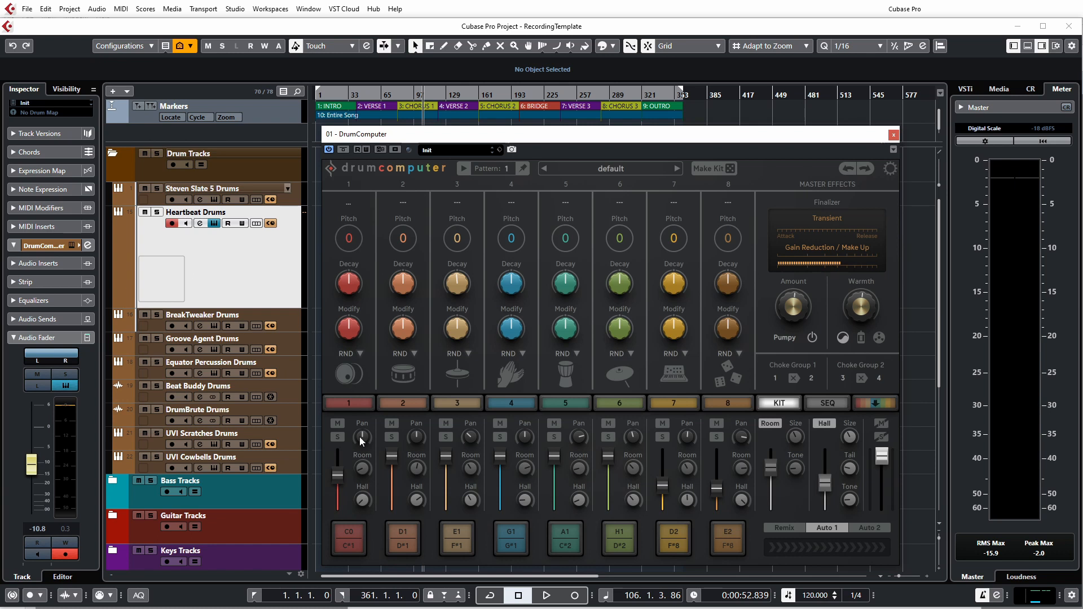
click(345, 536)
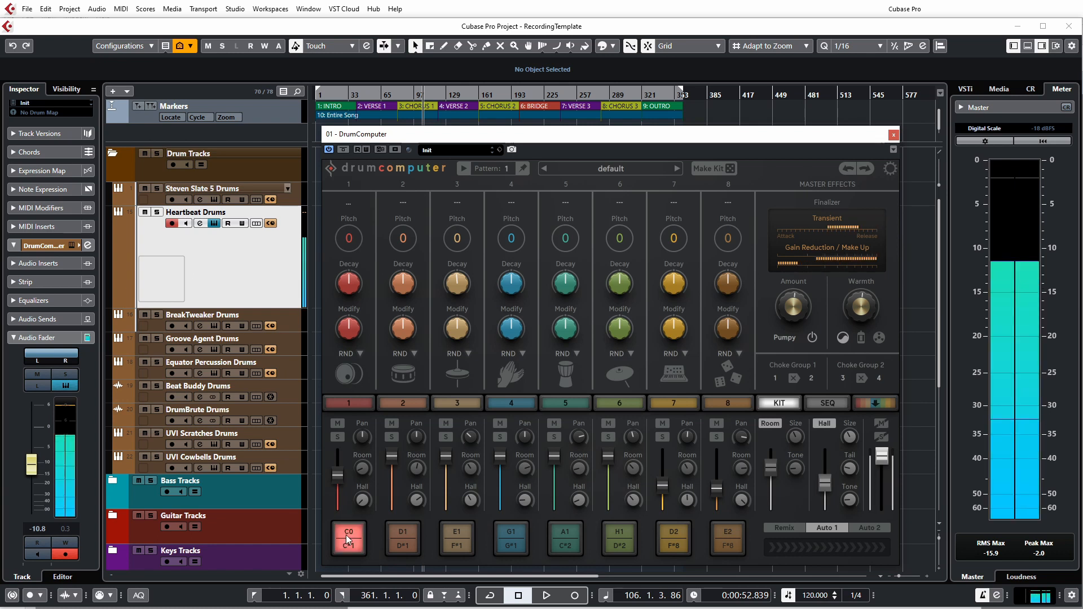
- Randomize channel 1's kick sound two more times, auditioning the pad after each new variation
click(353, 381)
click(357, 541)
click(357, 541)
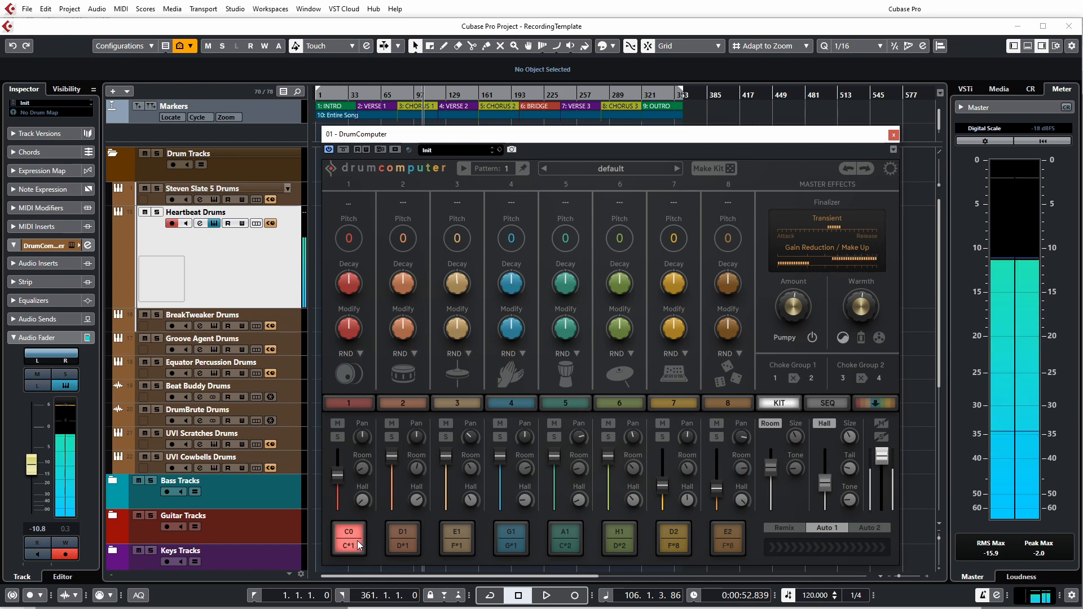
click(364, 540)
click(365, 540)
click(352, 372)
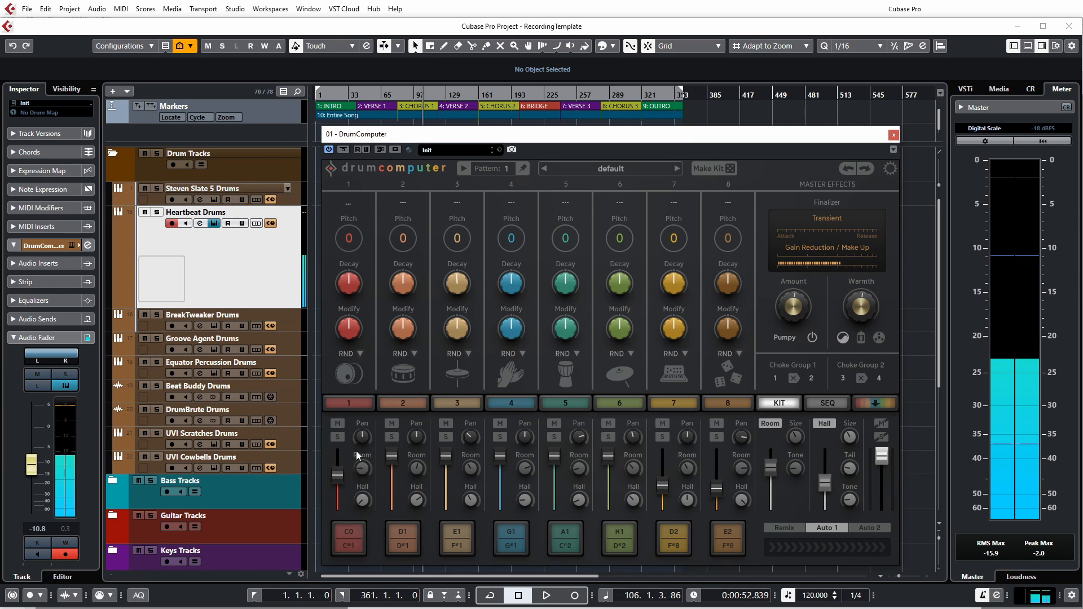
click(360, 536)
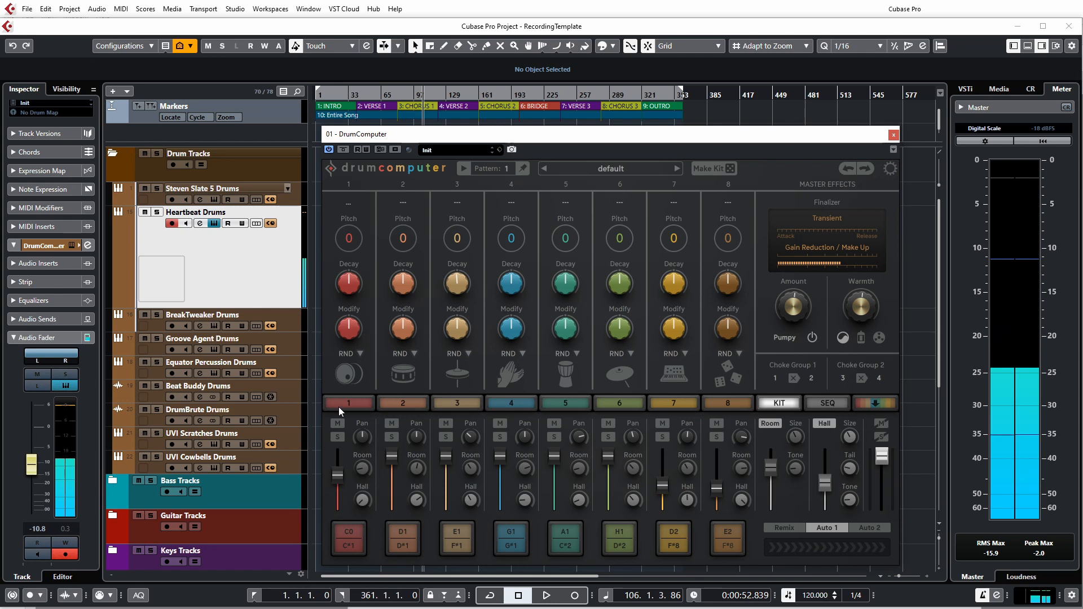
click(350, 532)
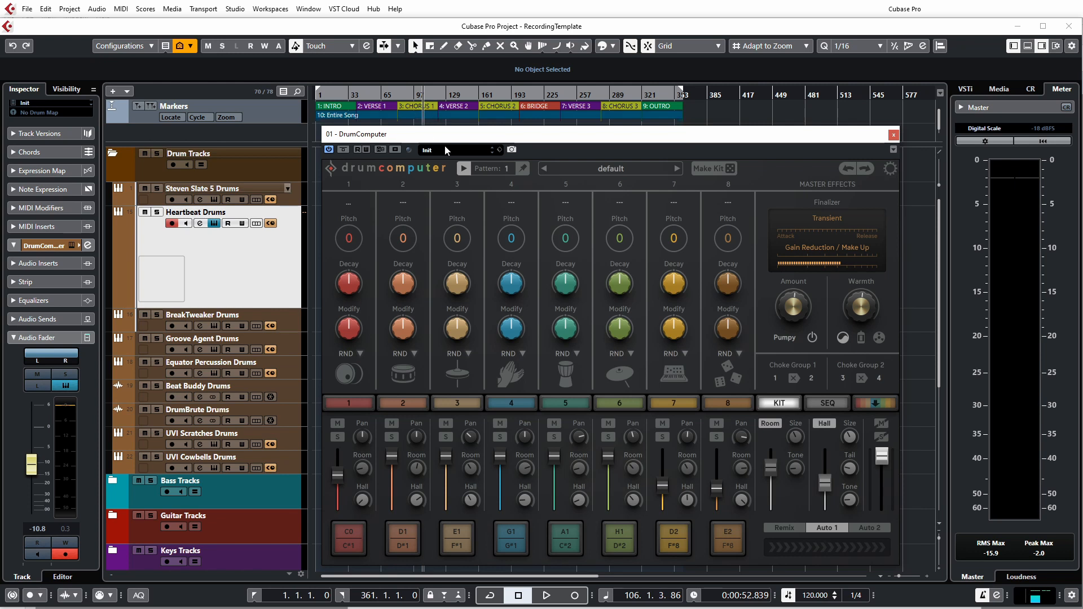
- Start playback, try a slight pan offset on channel 1 and raise its Room send to 82.6%
key(space)
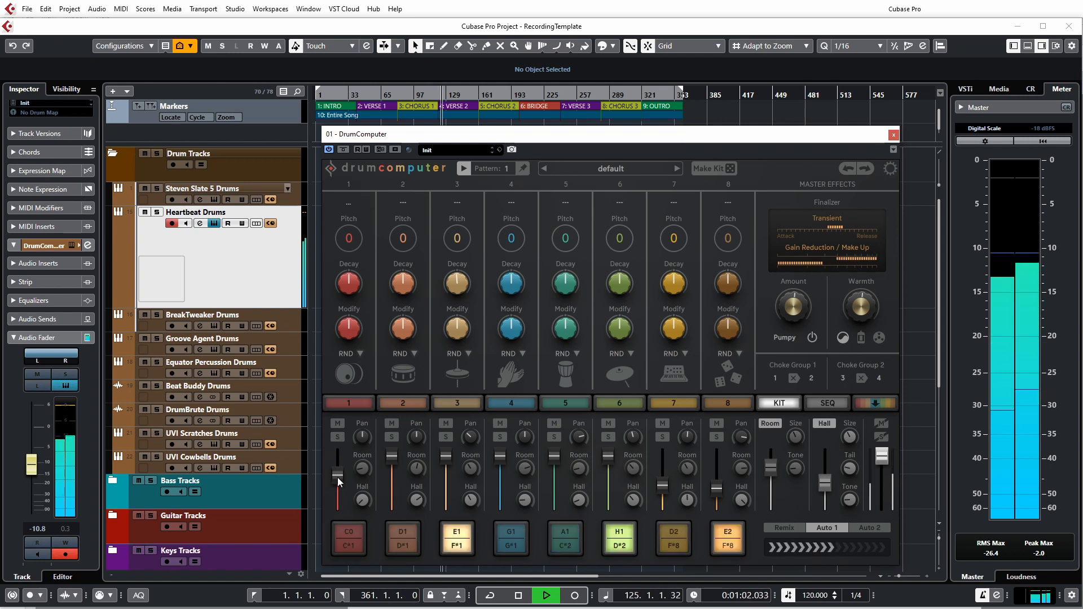
mouse_move(364, 436)
mouse_down()
mouse_move(368, 328)
mouse_move(381, 500)
mouse_move(369, 437)
mouse_up()
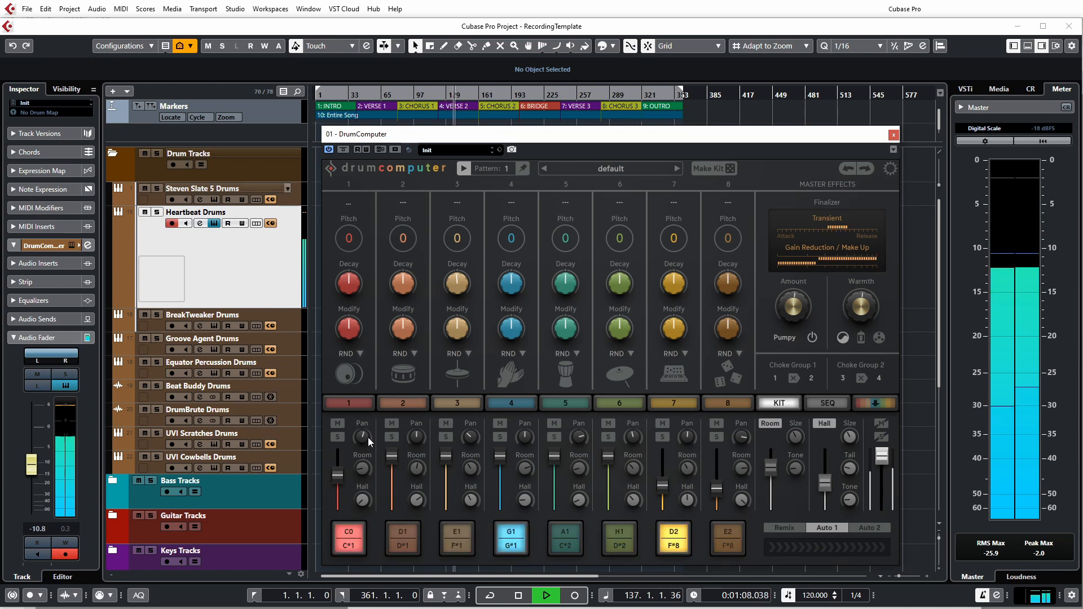
drag(361, 473, 367, 394)
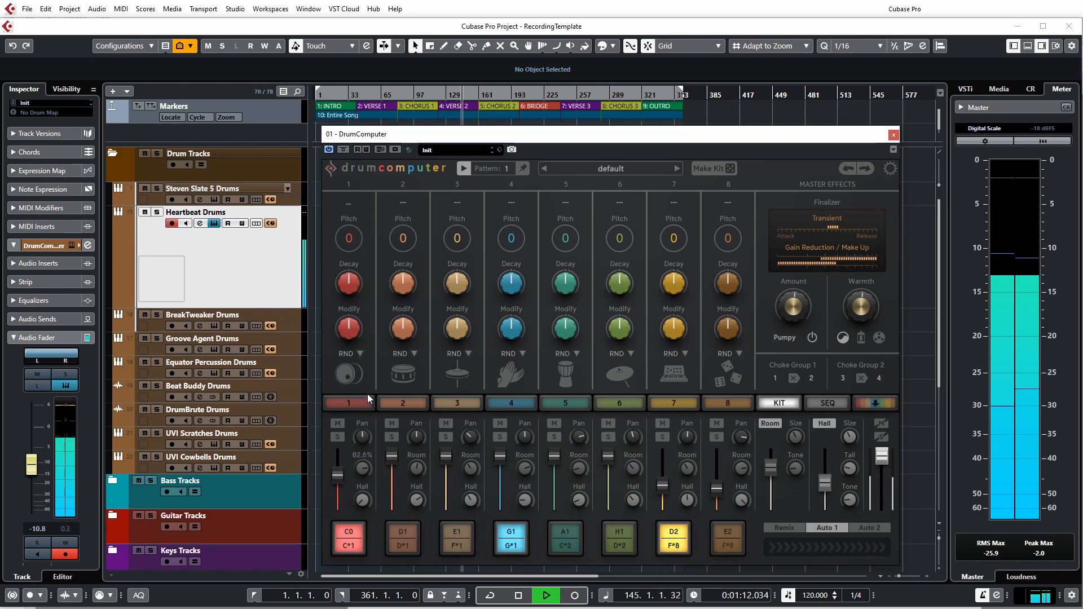
- Solo channel 1 and sweep its Room and Hall sends between low and high amounts during playback
click(338, 437)
drag(360, 470, 378, 540)
drag(361, 502, 348, 384)
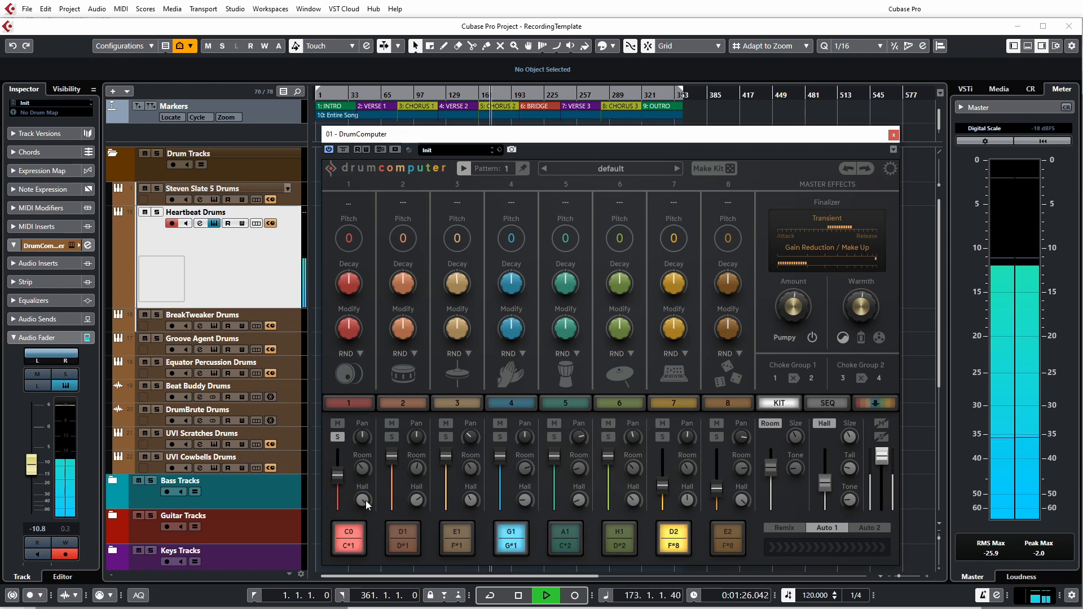
drag(366, 501, 362, 576)
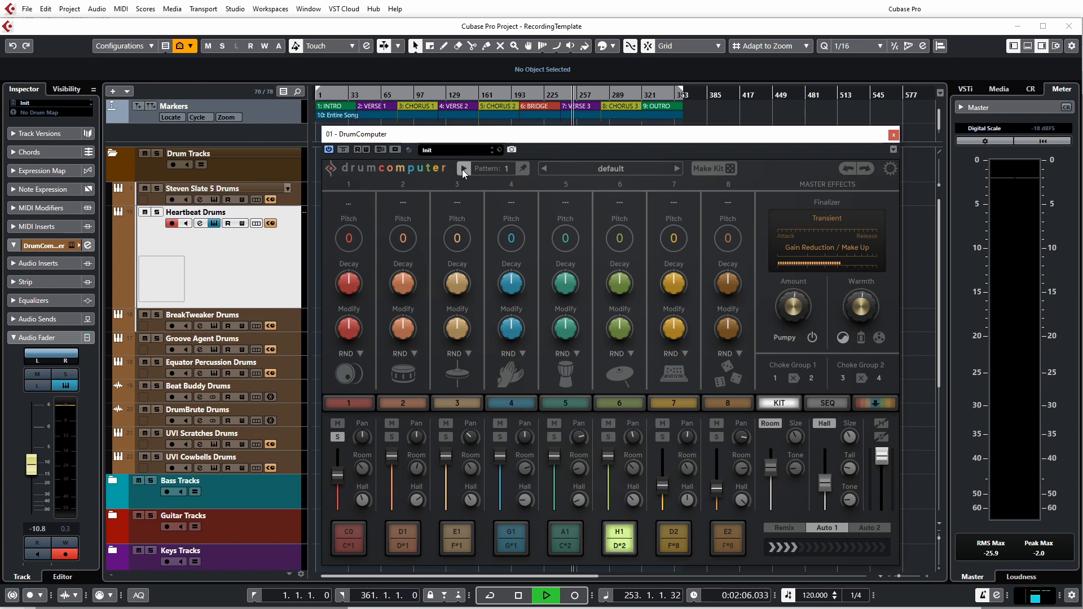
- Solo channel 2, raise its Room send and try different Size, Tone and level settings on the Room reverb
click(391, 436)
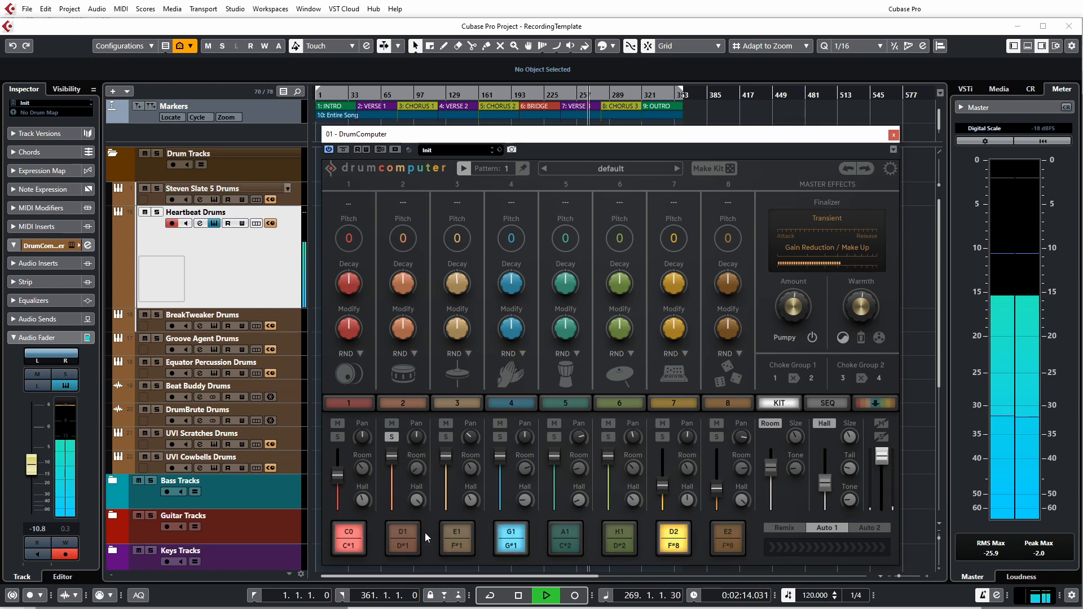
drag(417, 468, 413, 424)
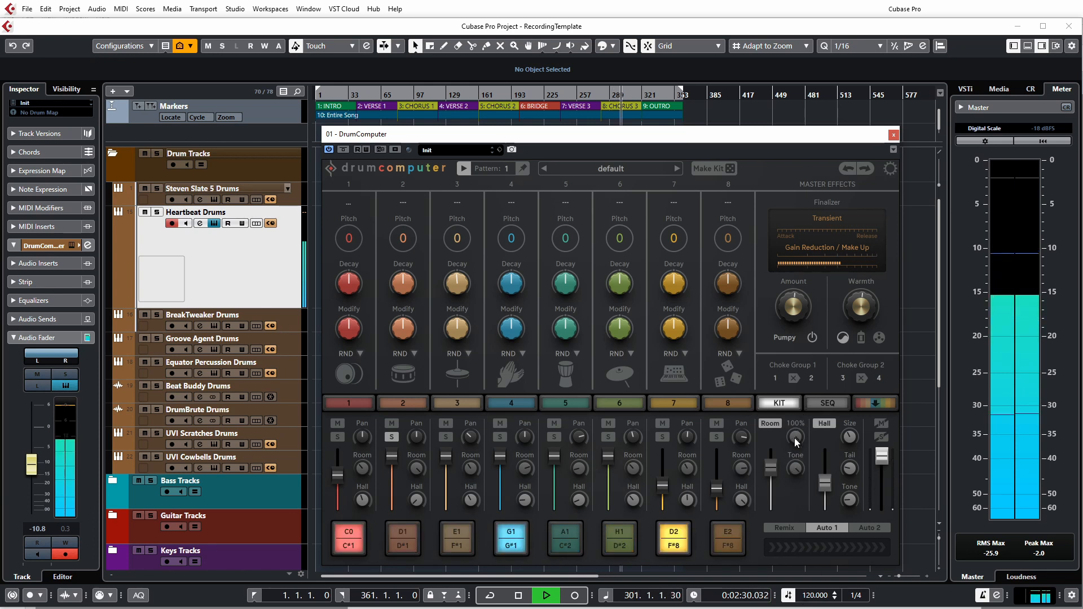
mouse_move(771, 467)
mouse_down()
mouse_move(772, 435)
mouse_move(767, 456)
mouse_up()
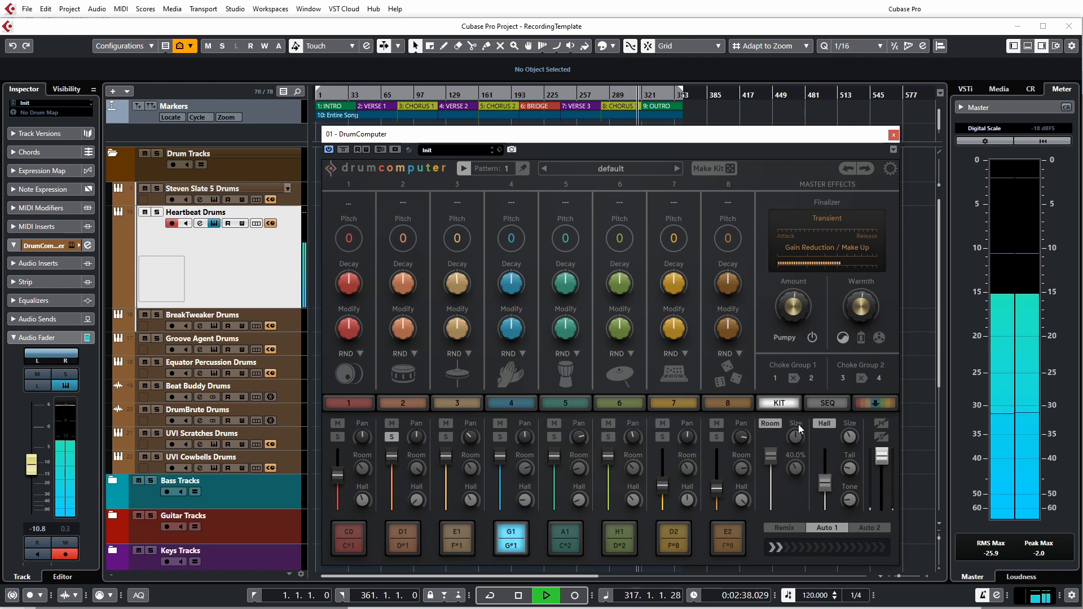
drag(770, 460, 770, 470)
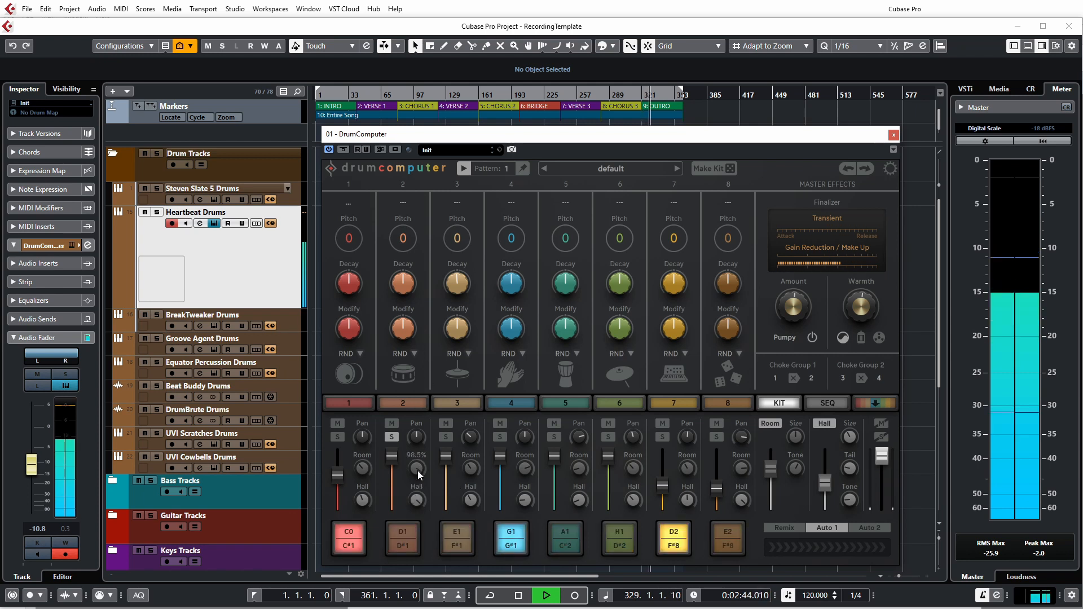
- Raise the Hall reverb's level and try different Size, Tail and Tone settings along with channel 2's Hall send
mouse_move(827, 485)
mouse_down()
mouse_move(830, 451)
mouse_move(834, 473)
mouse_up()
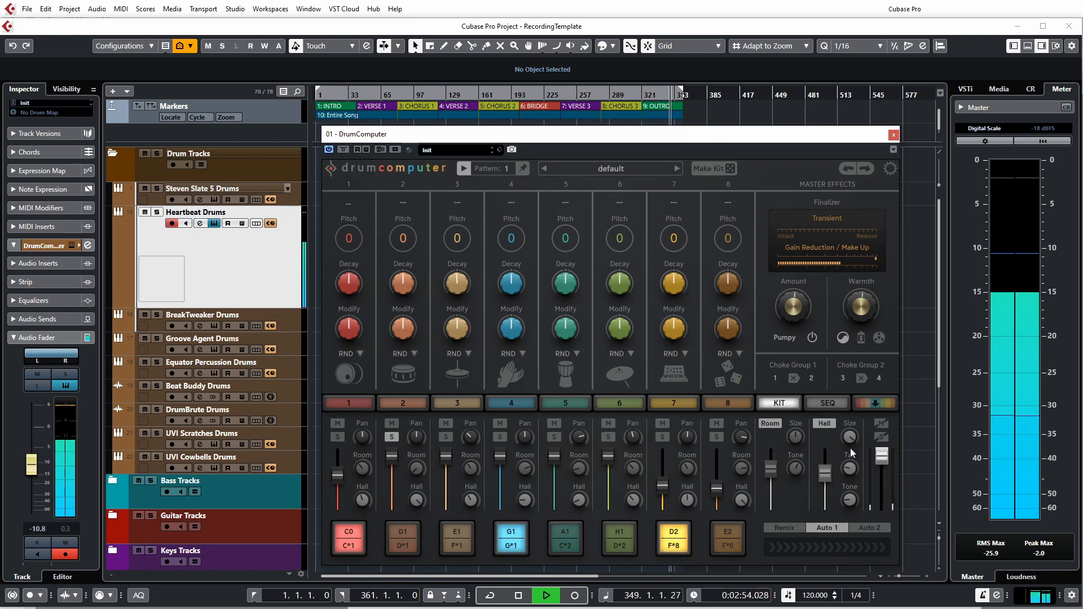
mouse_move(852, 440)
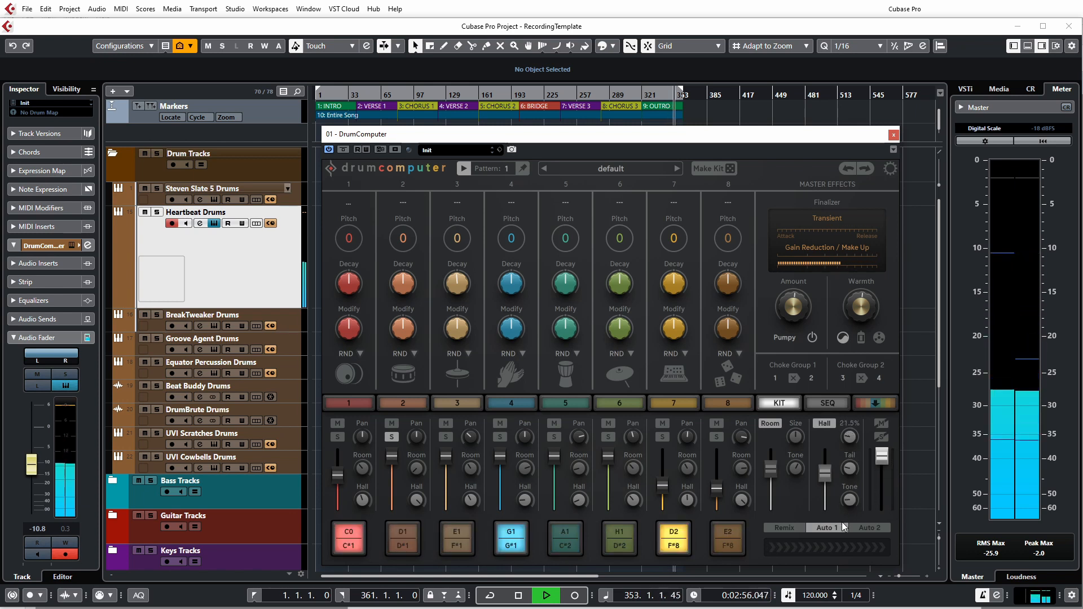
drag(847, 435, 849, 491)
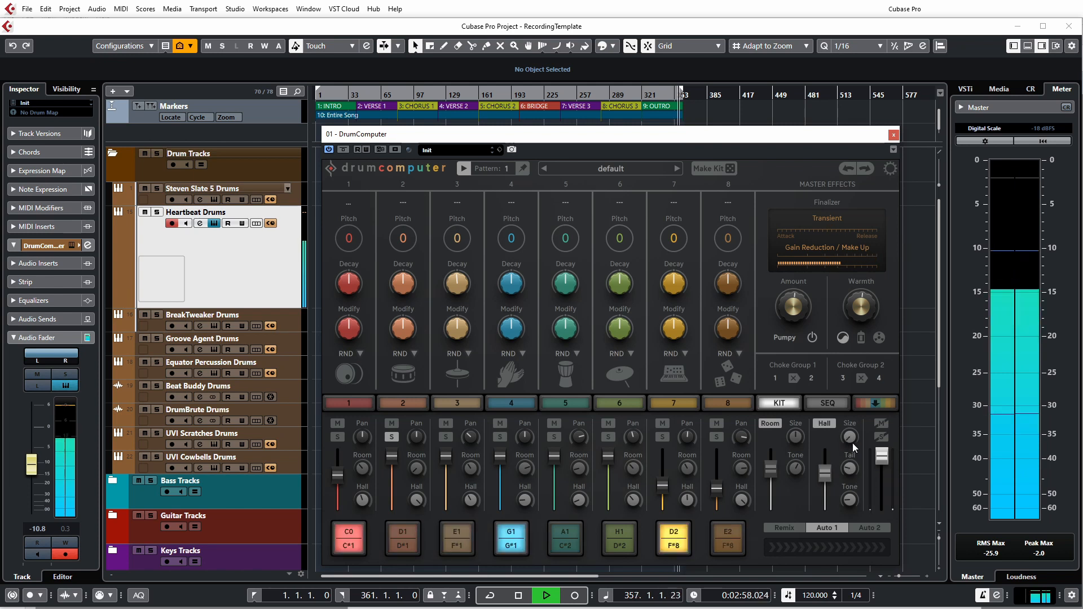
drag(851, 442, 844, 408)
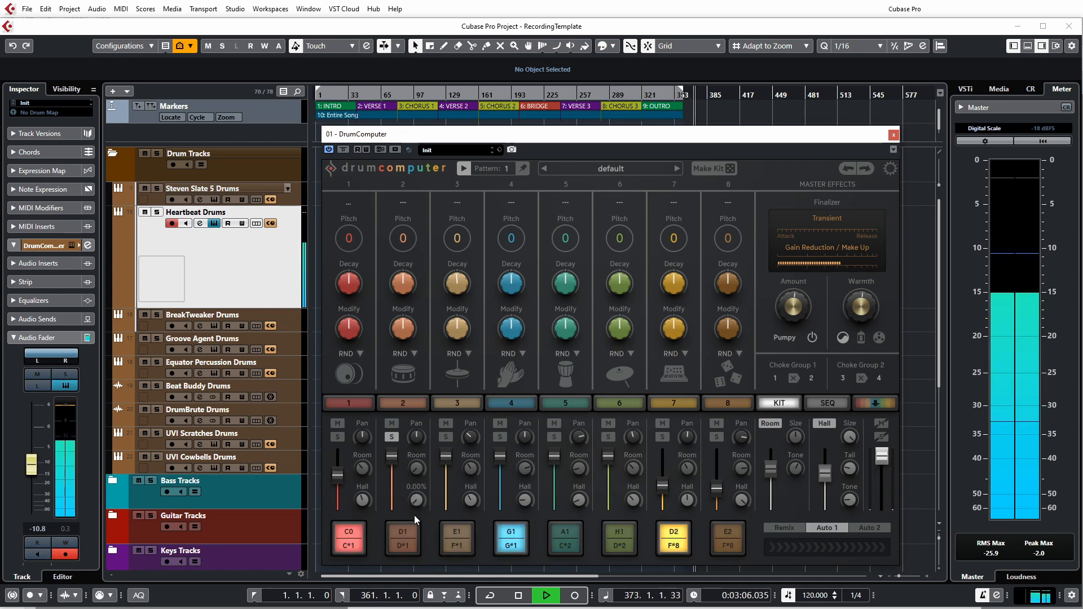
drag(416, 485, 420, 411)
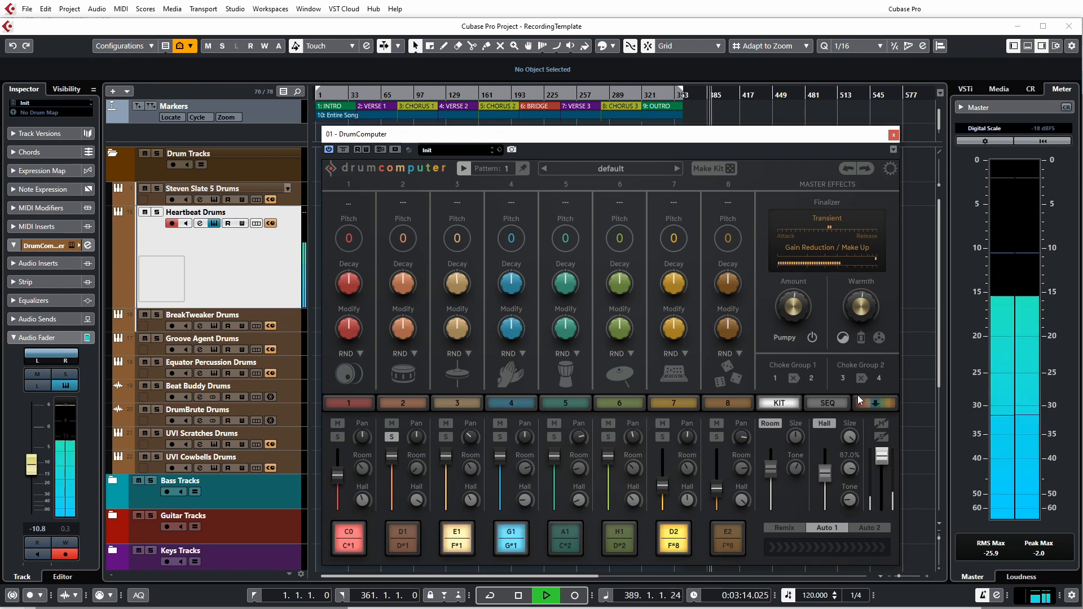
drag(846, 503, 882, 463)
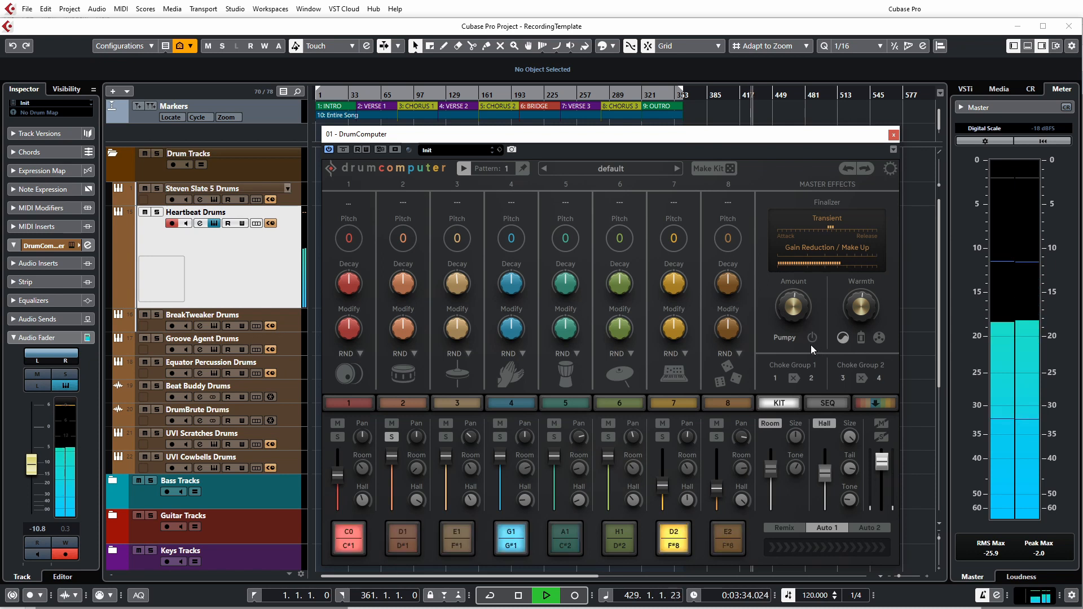
- Restart playback and compare the sound with the Finalizer switched off and on
key(space)
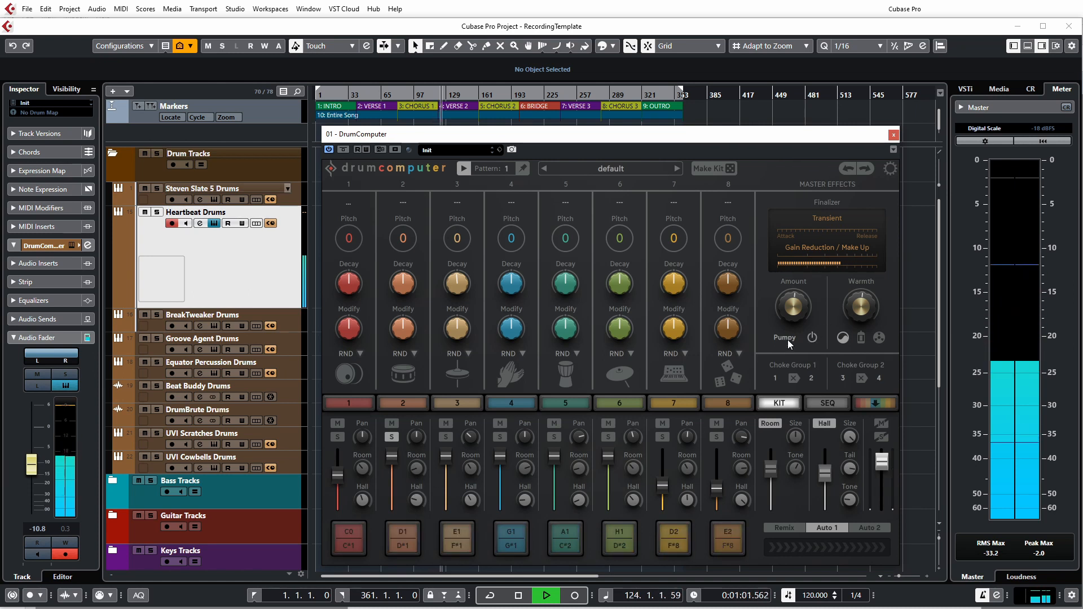
click(810, 338)
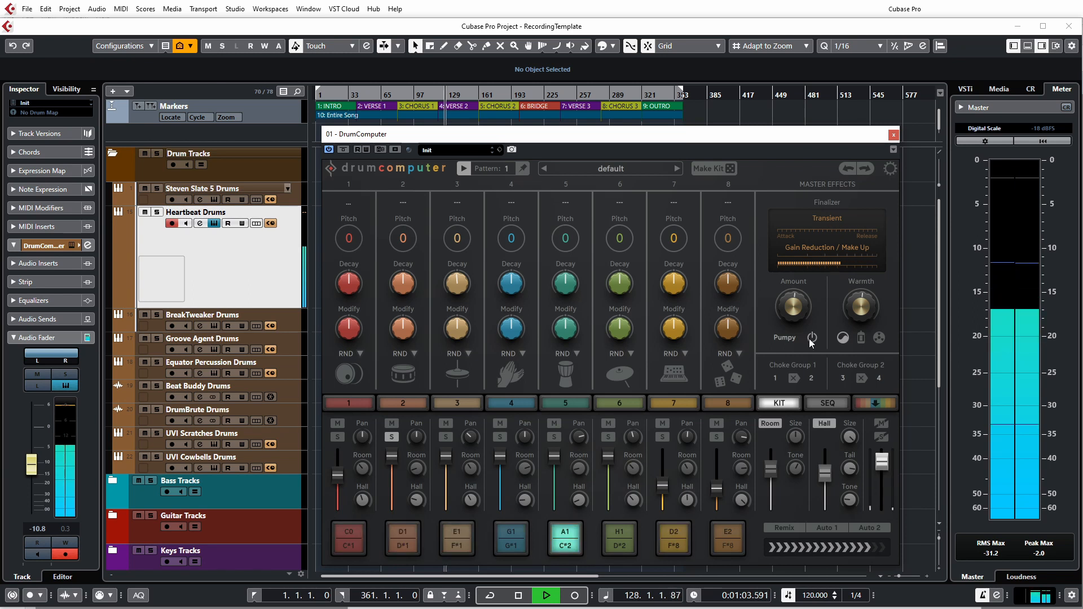
click(812, 339)
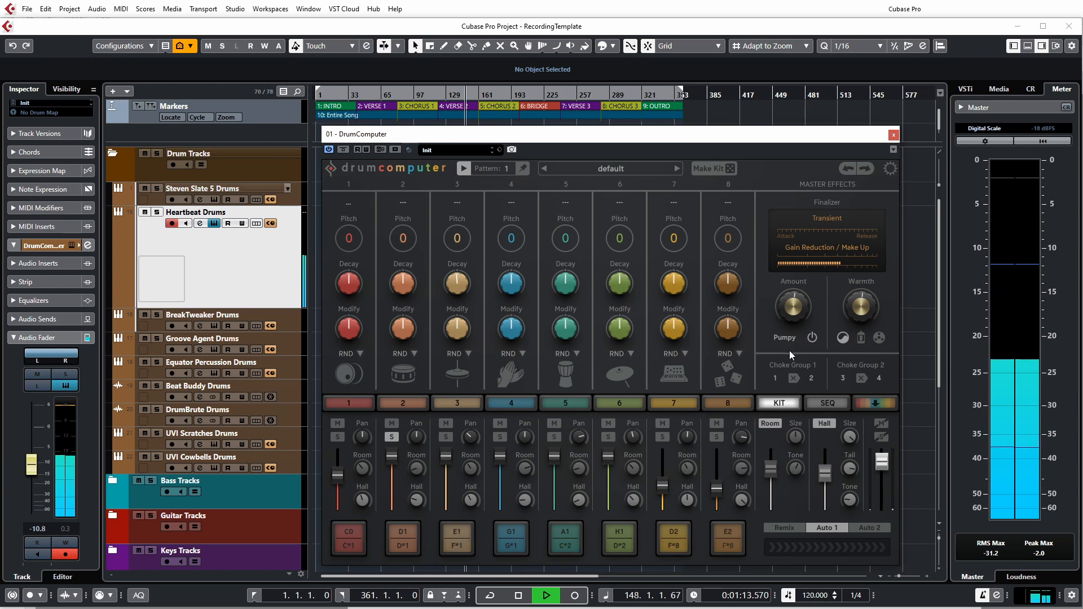
- Try the Finalizer at maximum Amount with the Attacky, Punchy and Decent modes
drag(797, 304, 791, 237)
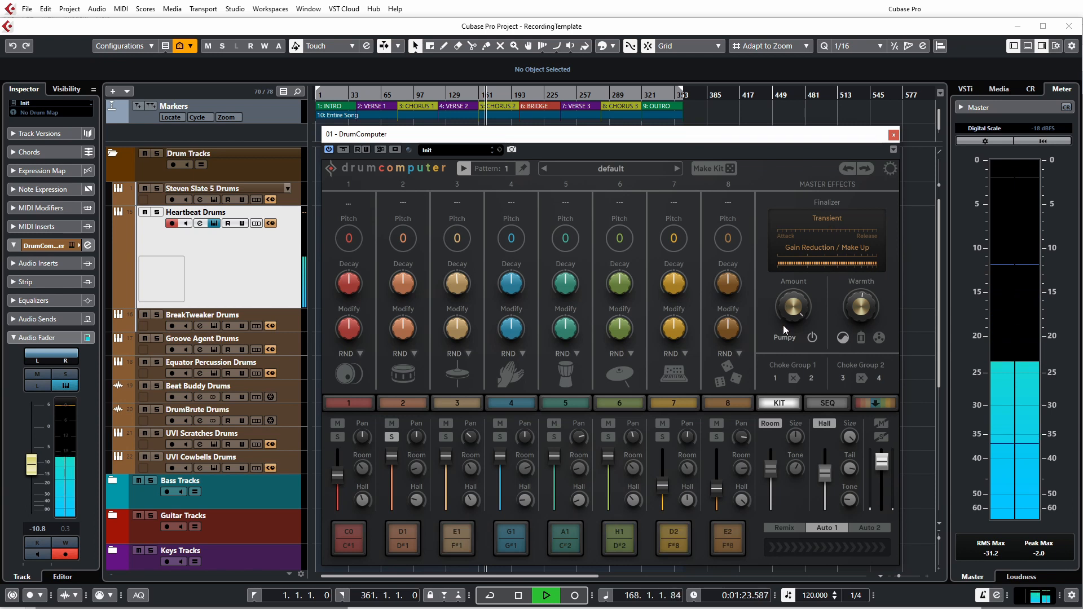
click(787, 340)
click(787, 357)
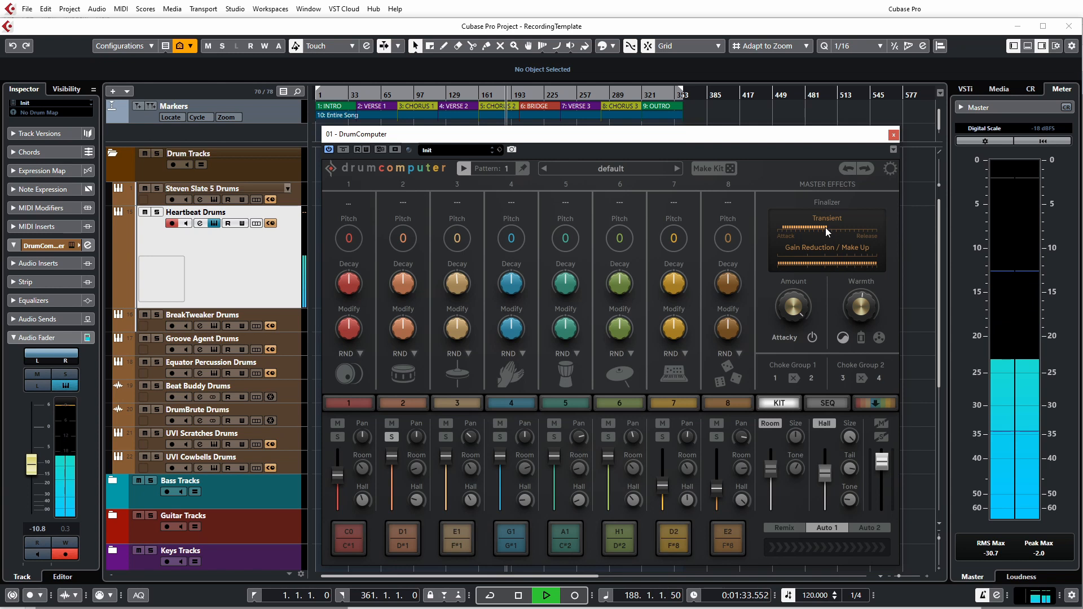
click(790, 341)
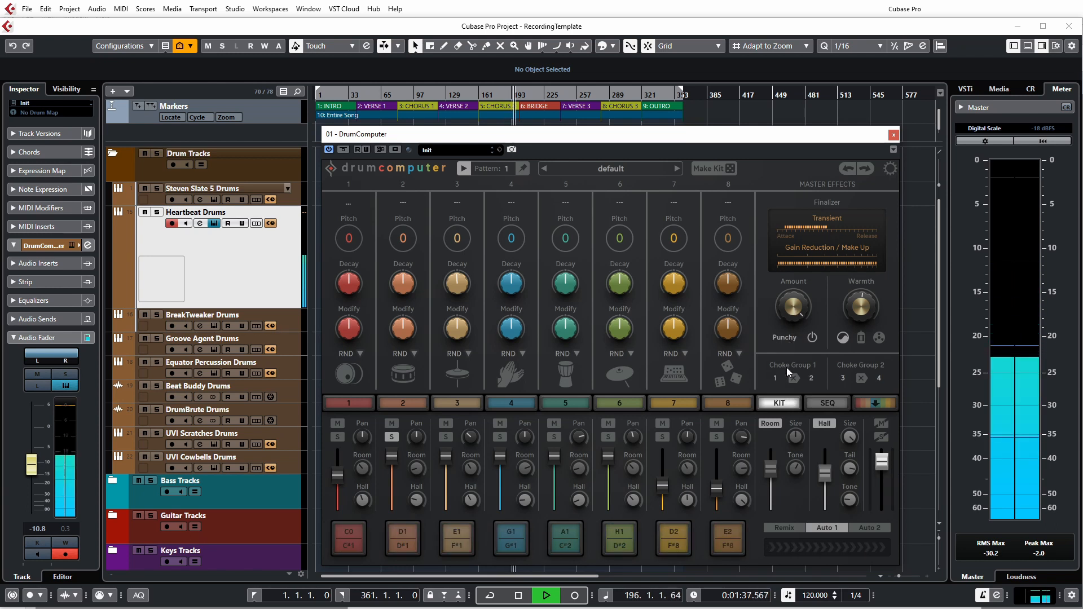
click(788, 338)
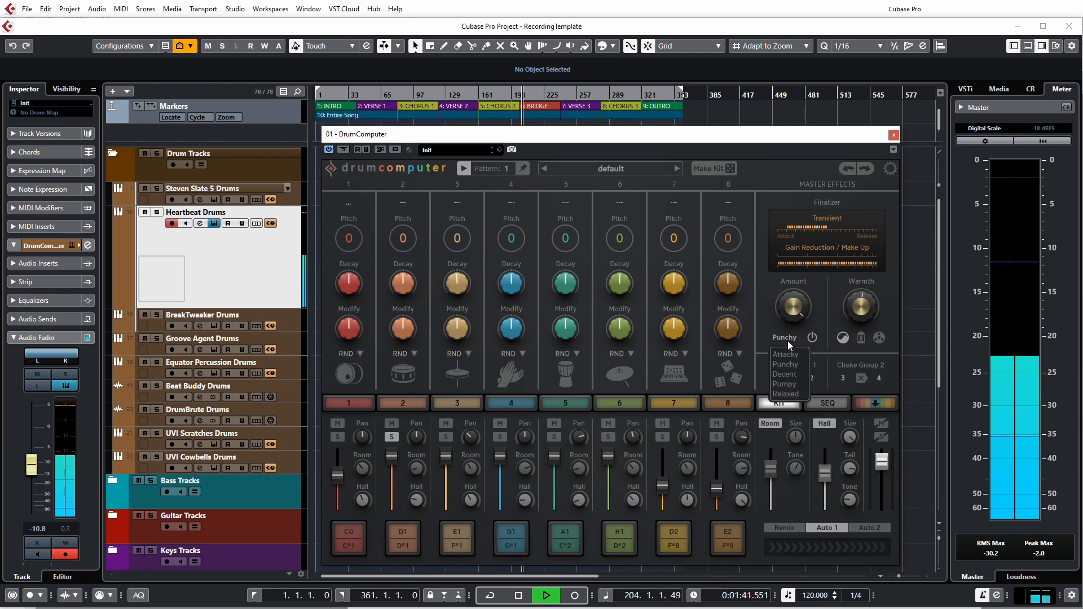
click(791, 374)
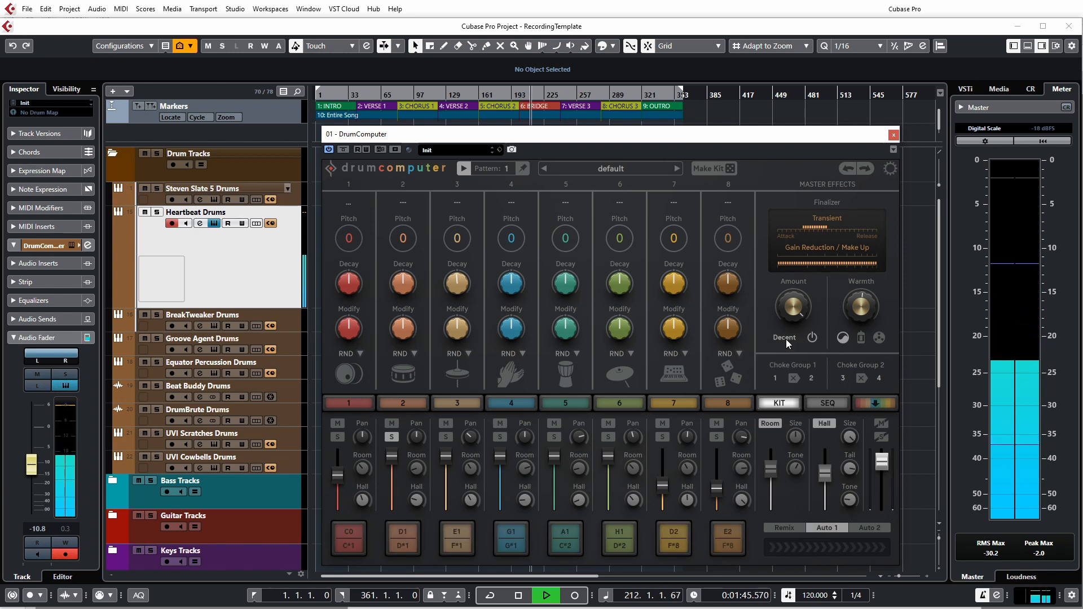
- Audition the Finalizer's Pumpy mode, settle on Relaxed with a lower Amount, and adjust the Hall reverb's Size
click(787, 338)
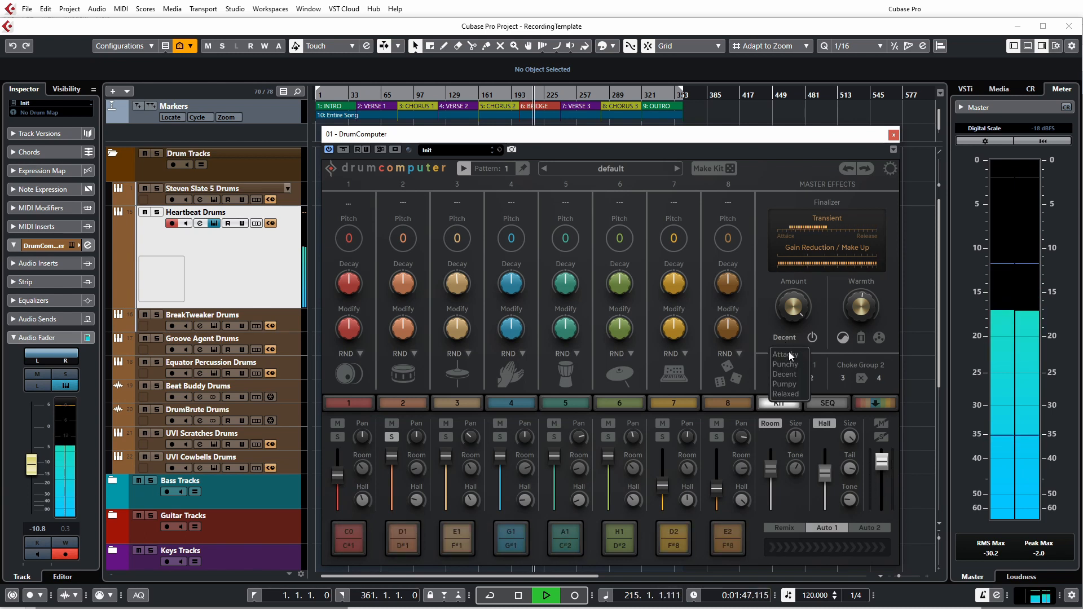
click(790, 384)
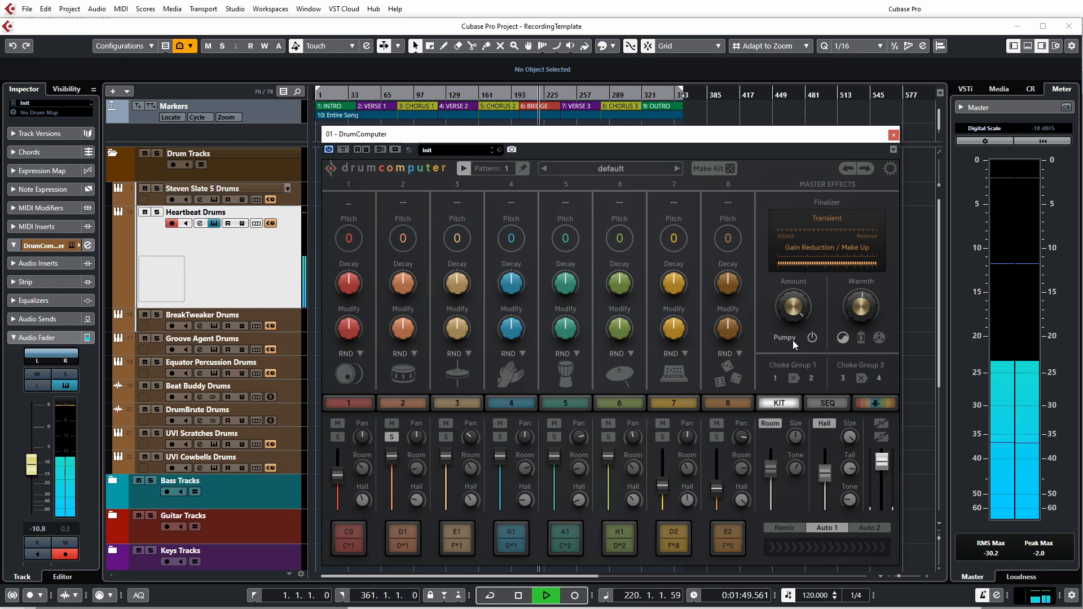
click(788, 340)
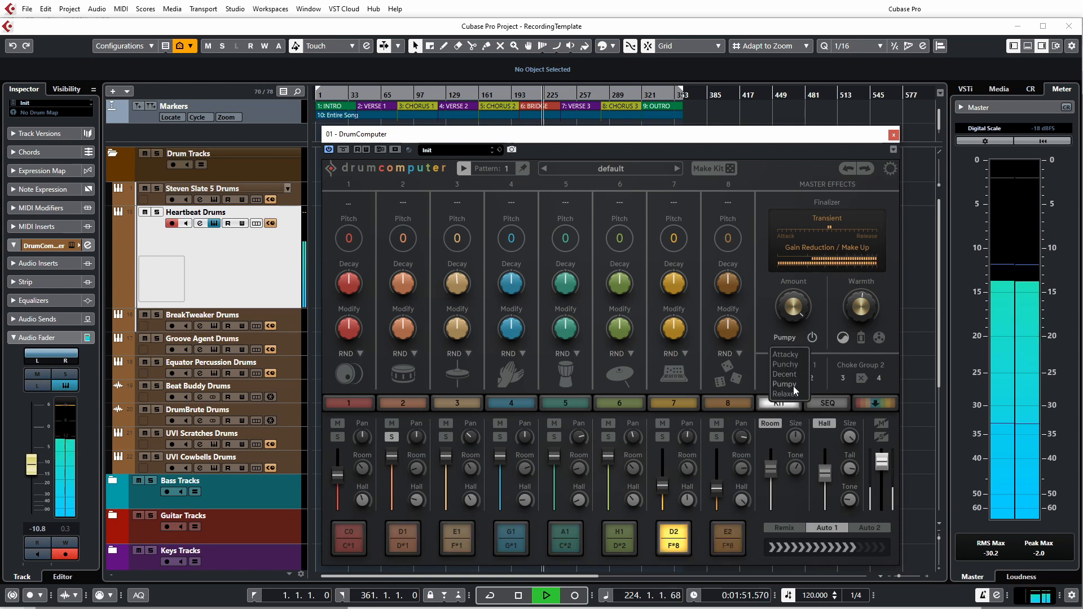
click(793, 390)
drag(794, 306, 774, 347)
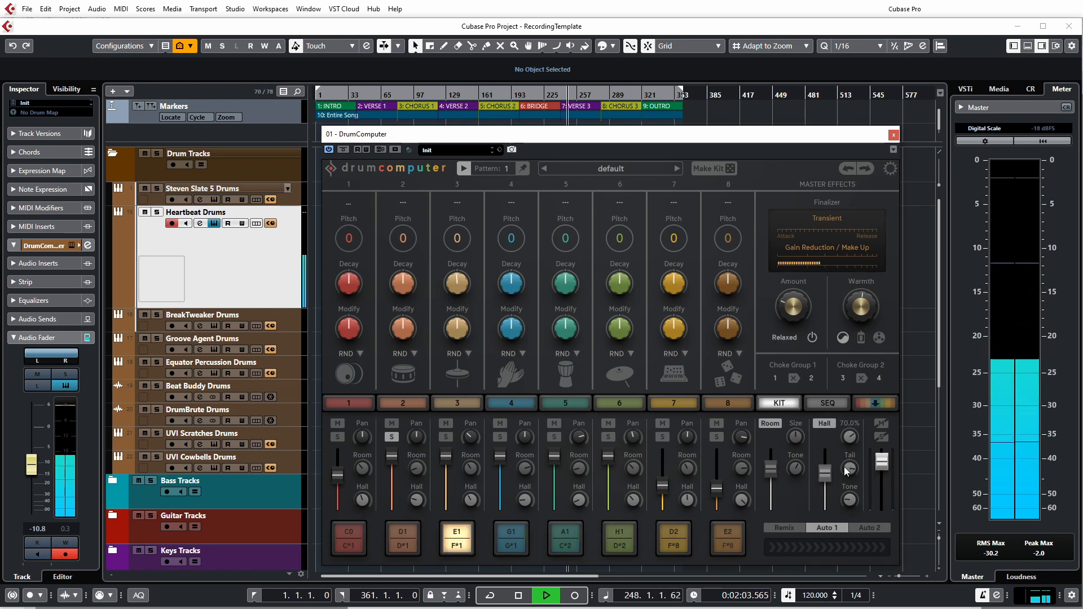
drag(850, 441, 851, 441)
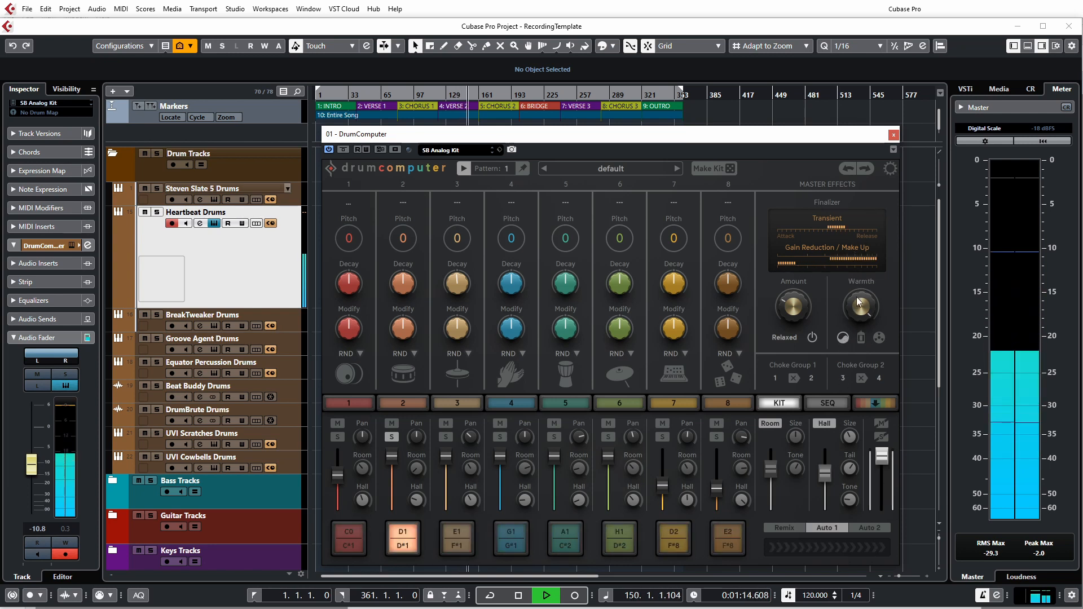
- Turn up the Warmth, compare its three saturation types, settle on the third one and reduce the Warmth amount
drag(856, 296, 864, 223)
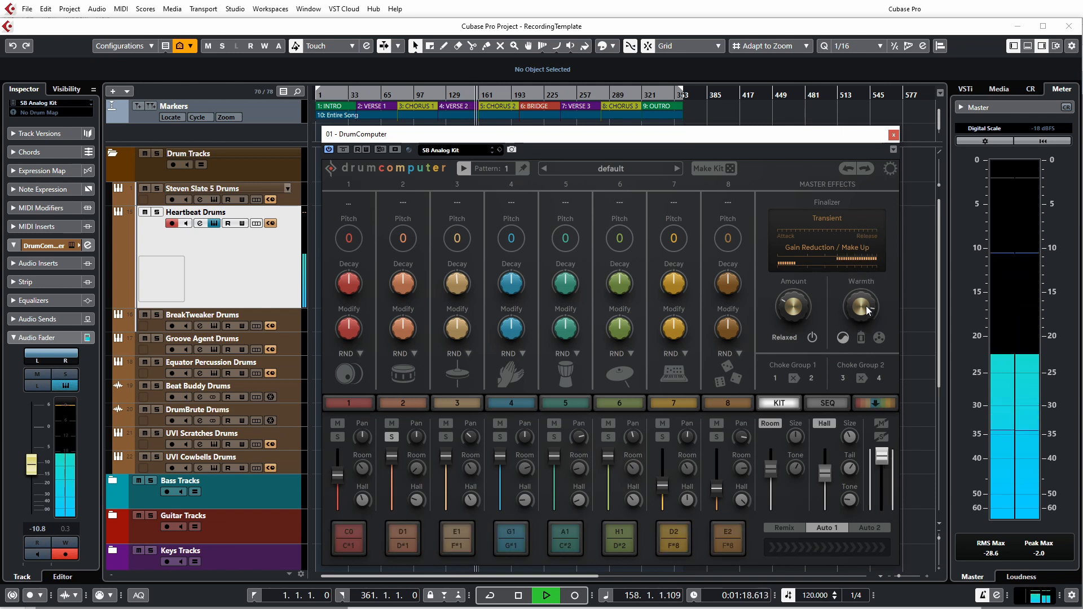
click(881, 340)
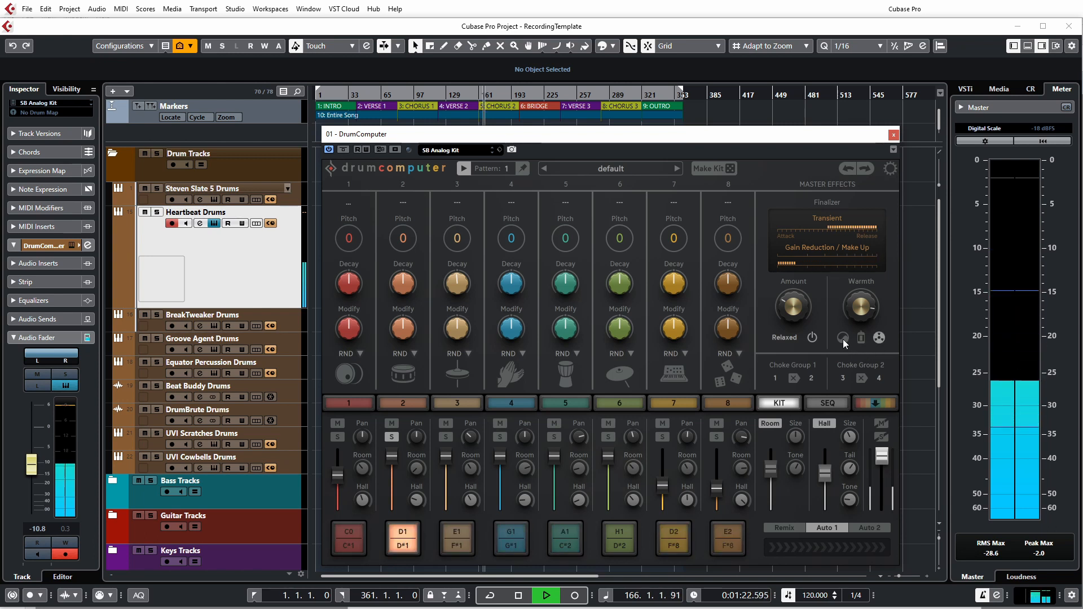
click(860, 339)
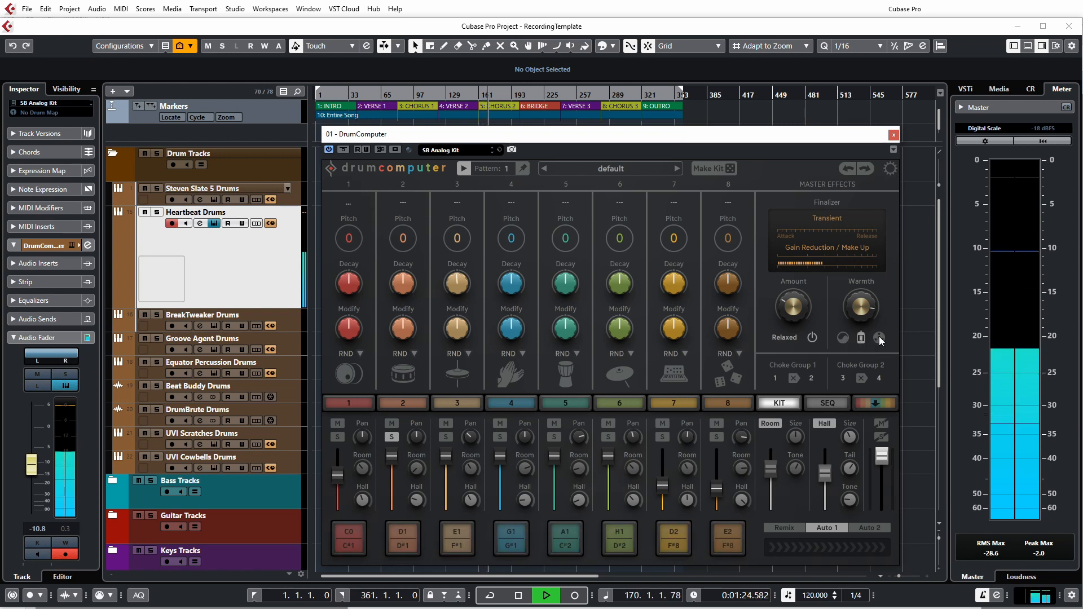
click(877, 337)
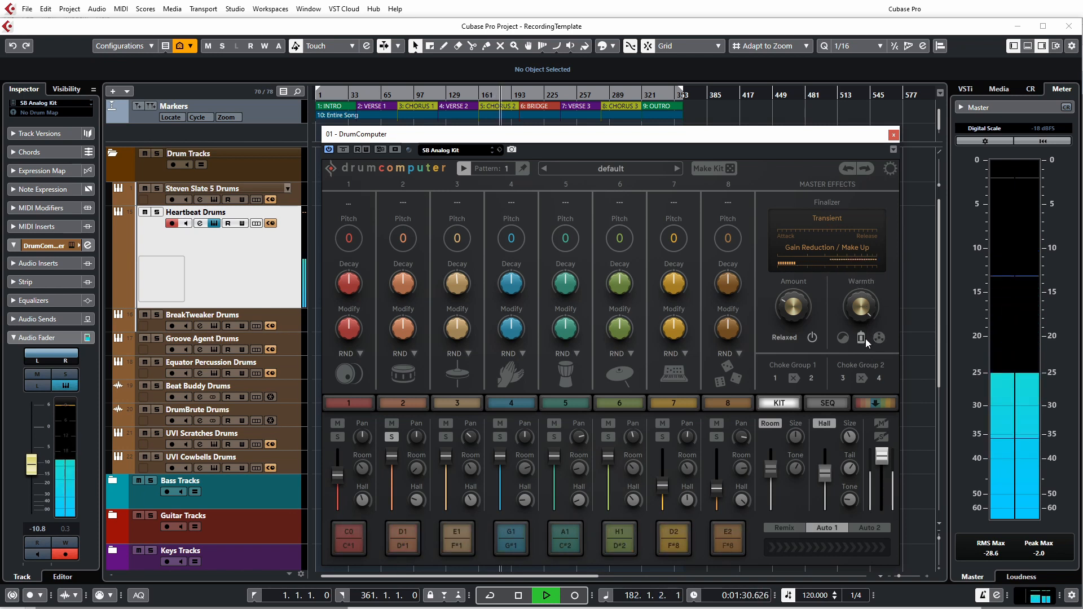
click(845, 339)
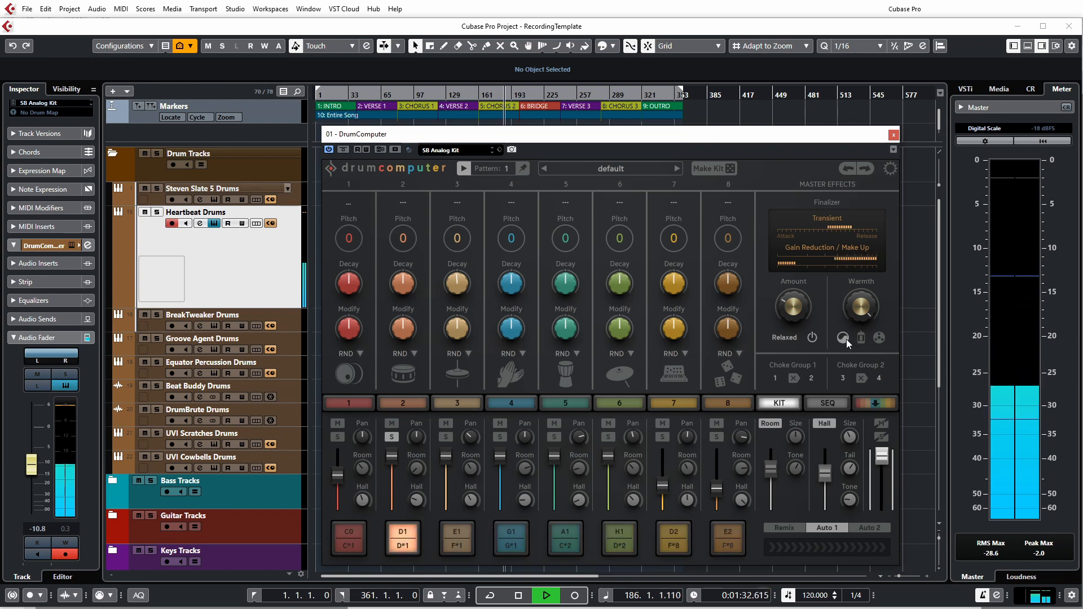
click(879, 340)
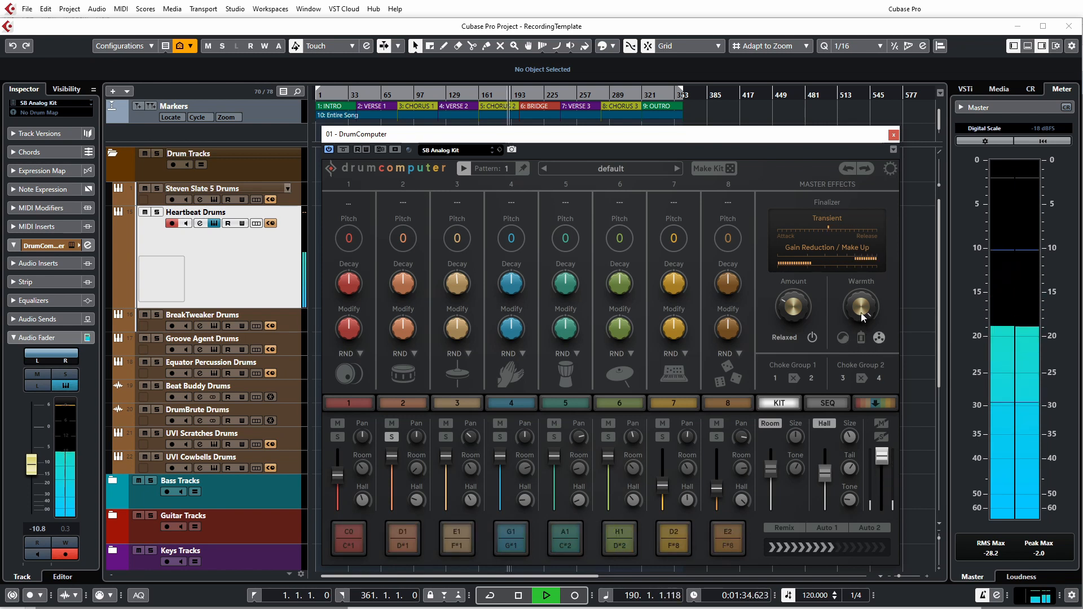
drag(861, 312, 861, 317)
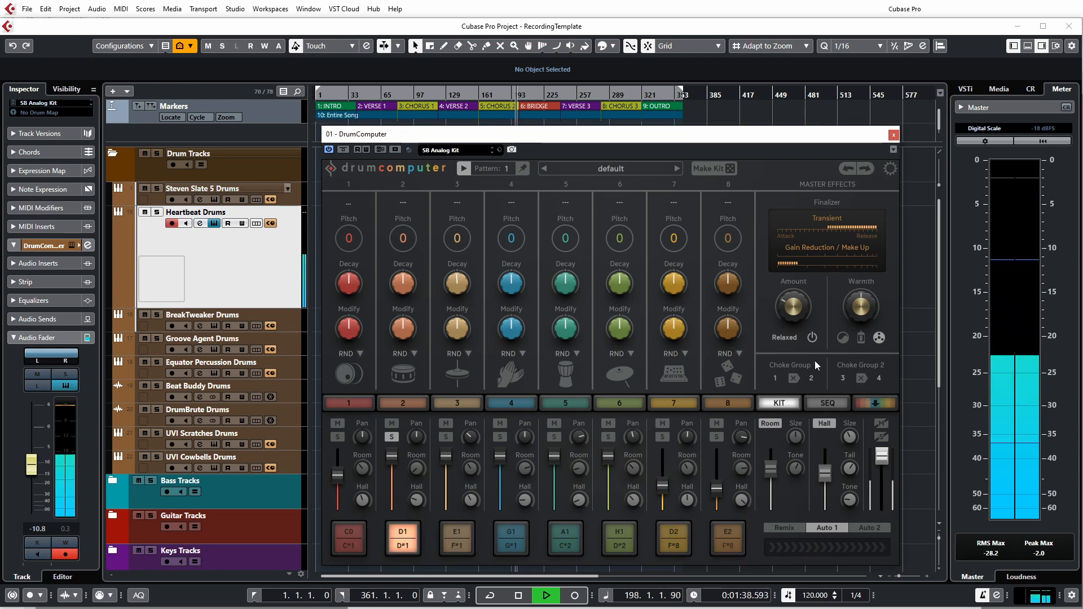
- Stop playback and look through the preset list's sound banks
key(space)
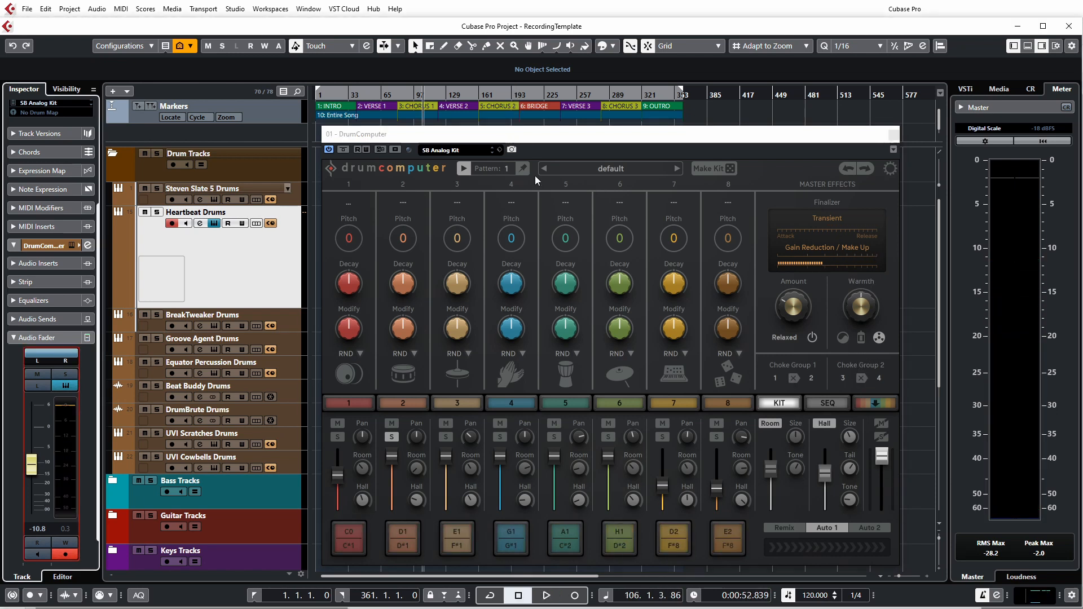
click(629, 168)
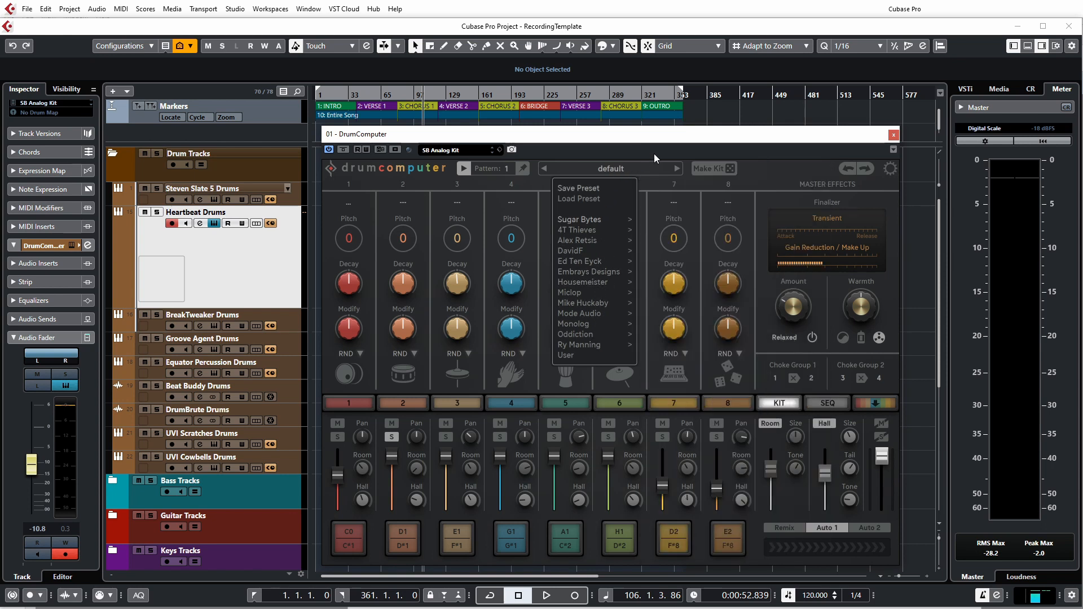
click(651, 182)
click(652, 171)
click(664, 173)
- Restart playback and audition successive presets from Init through SB Analog Kit, SB Ansage and SB Bacon Plum Jam to SB Bass Lime Dark
key(space)
click(677, 170)
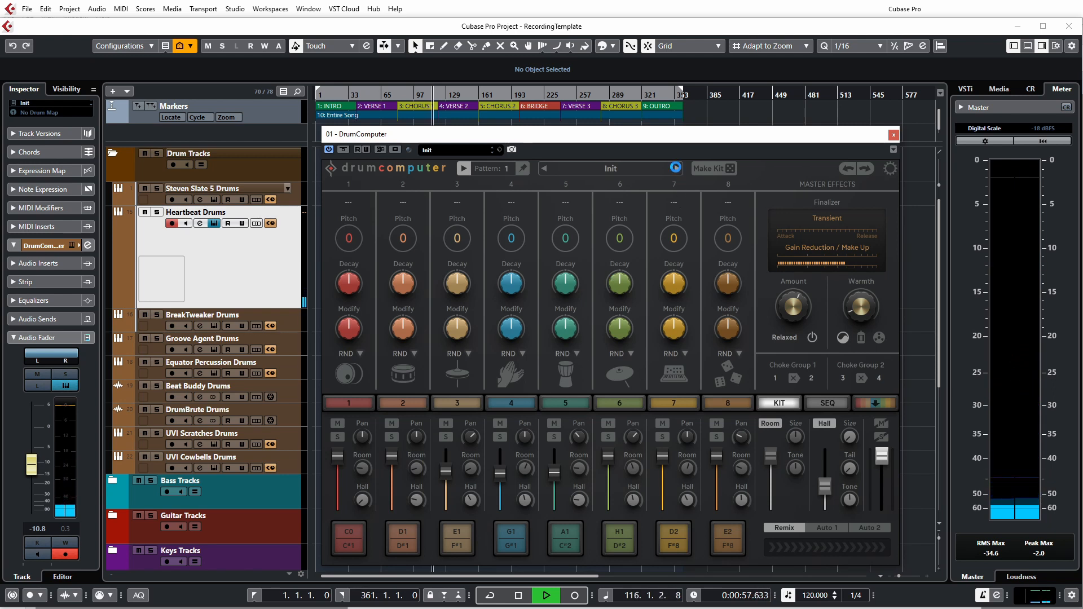
click(676, 168)
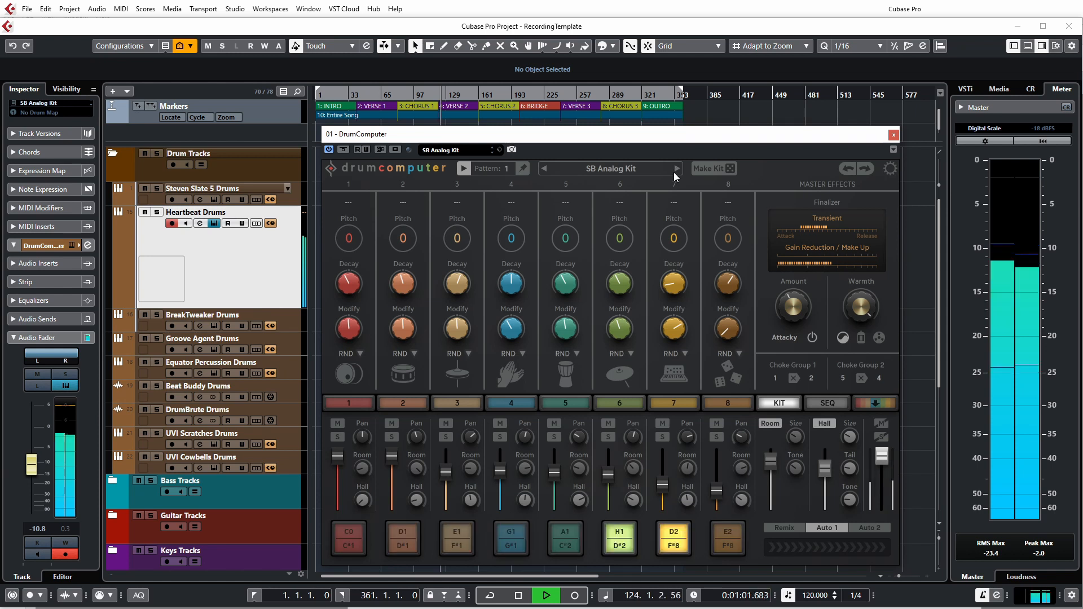
click(676, 169)
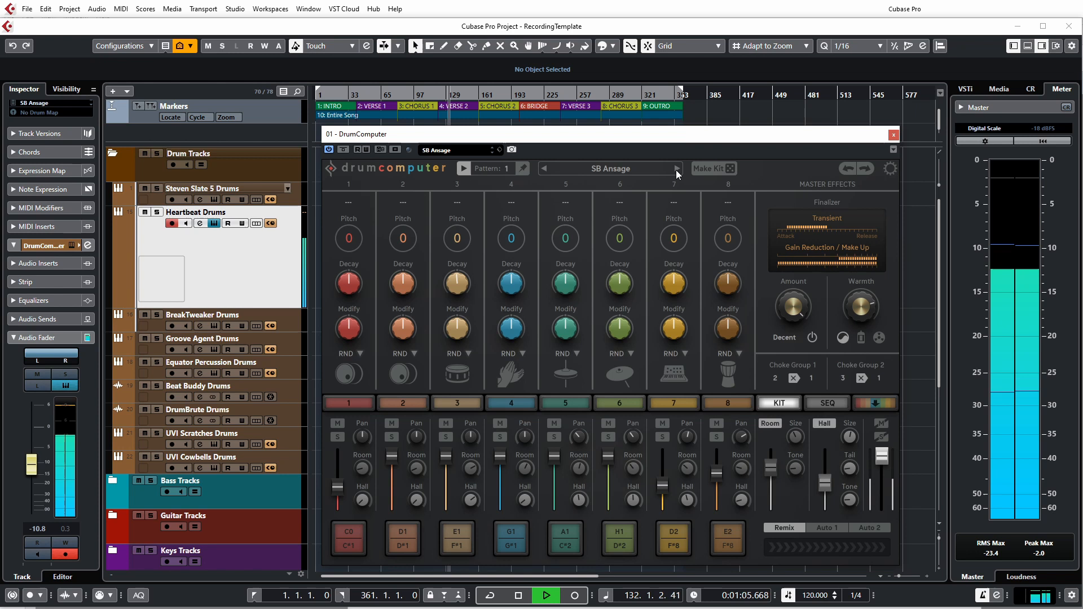
click(677, 168)
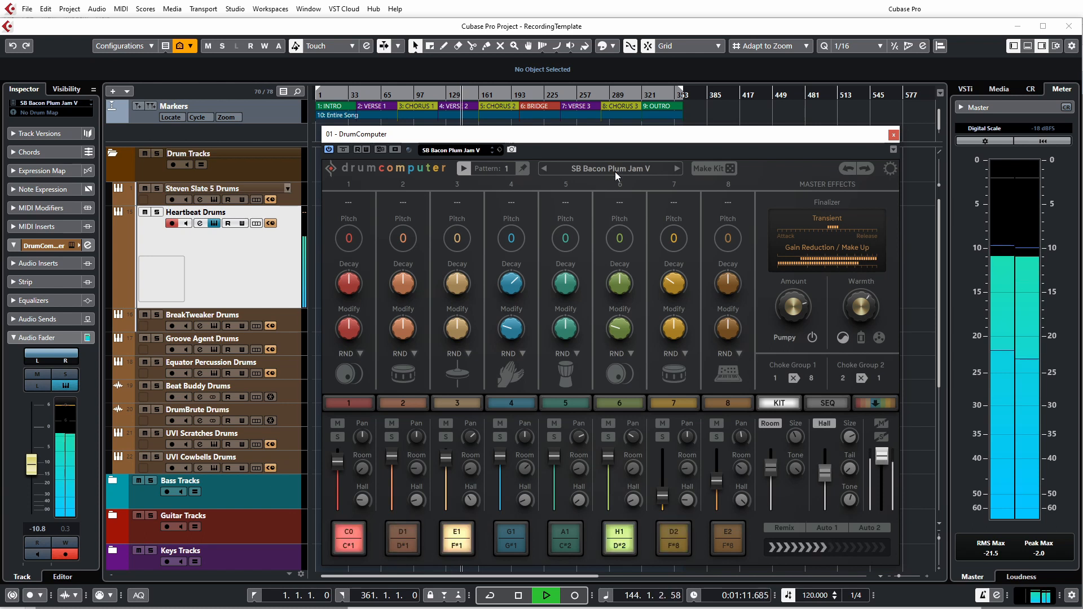
click(676, 169)
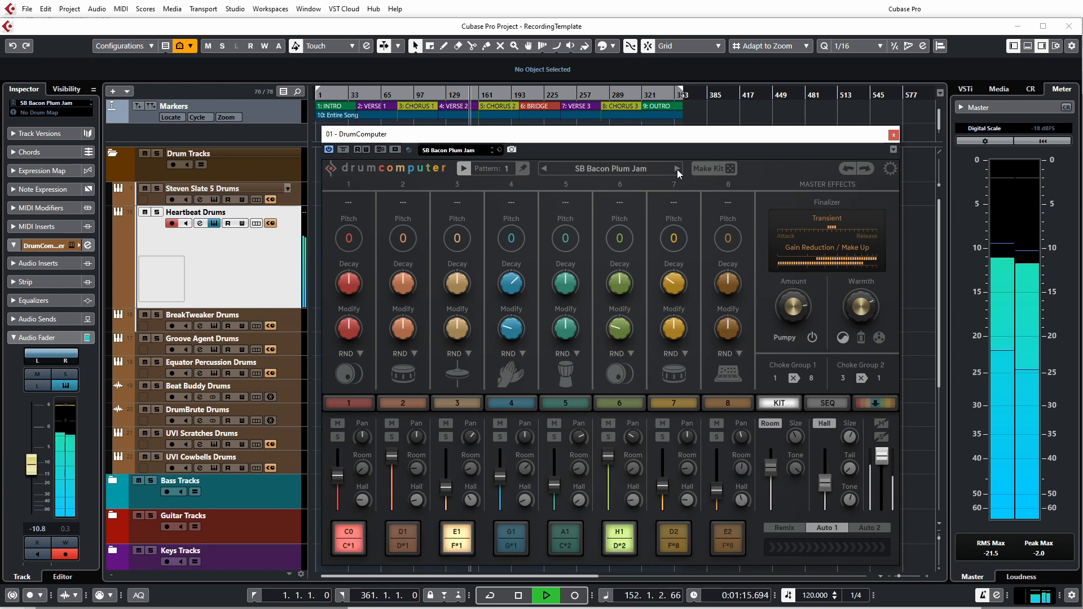
click(677, 168)
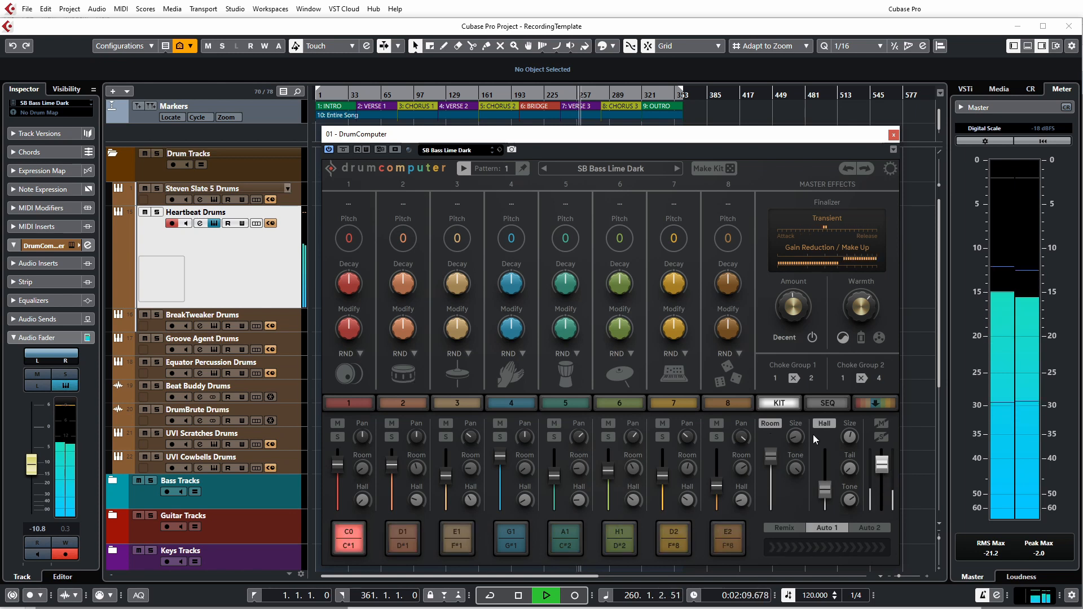
- Load the ODD aNgelos preset from the Oddiction bank and stop playback
click(670, 169)
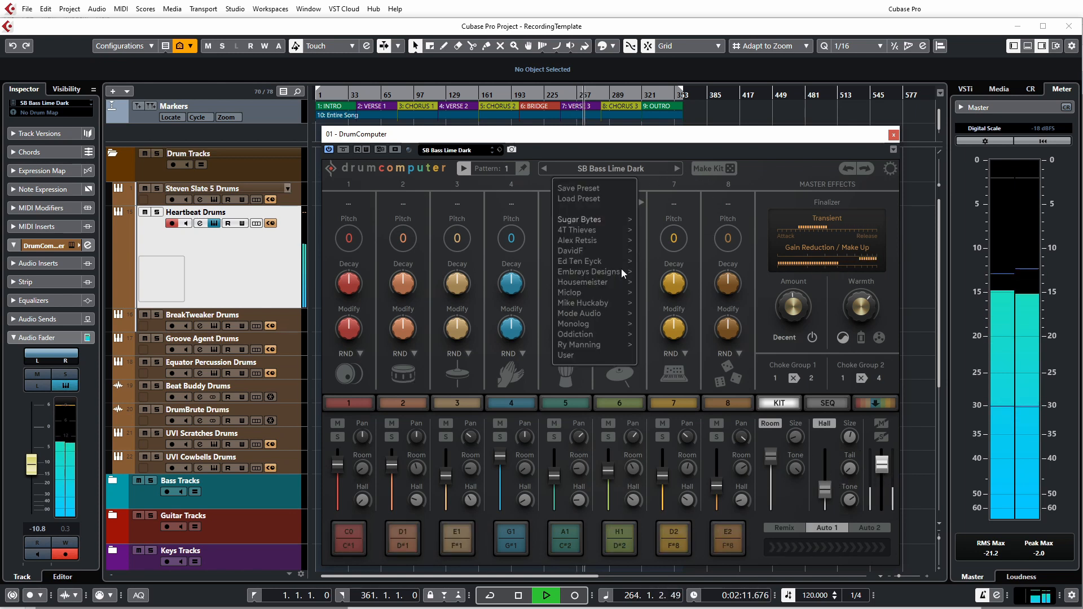
mouse_move(601, 334)
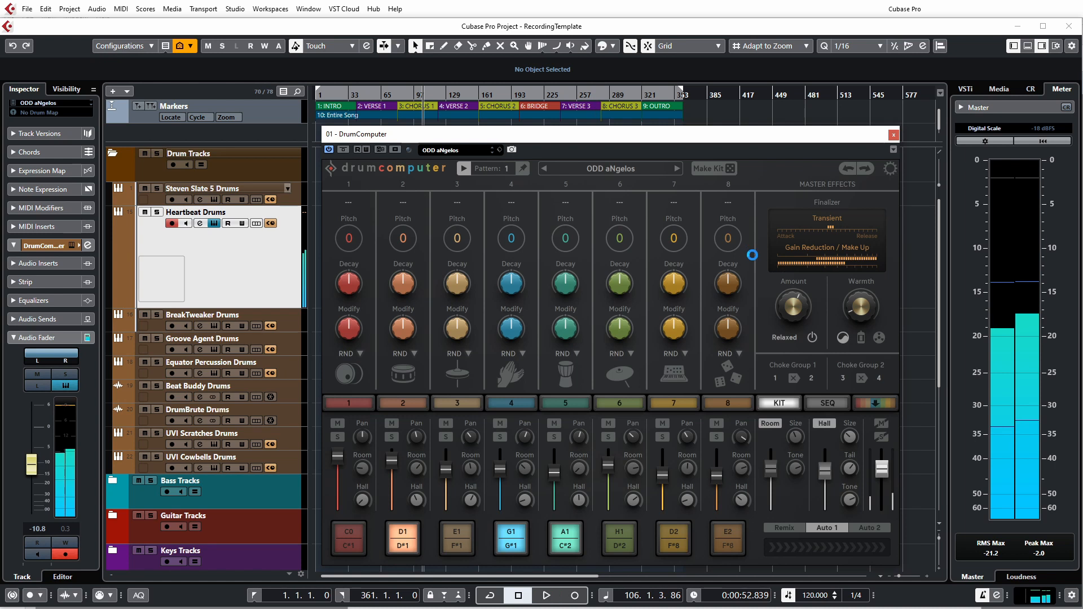
key(space)
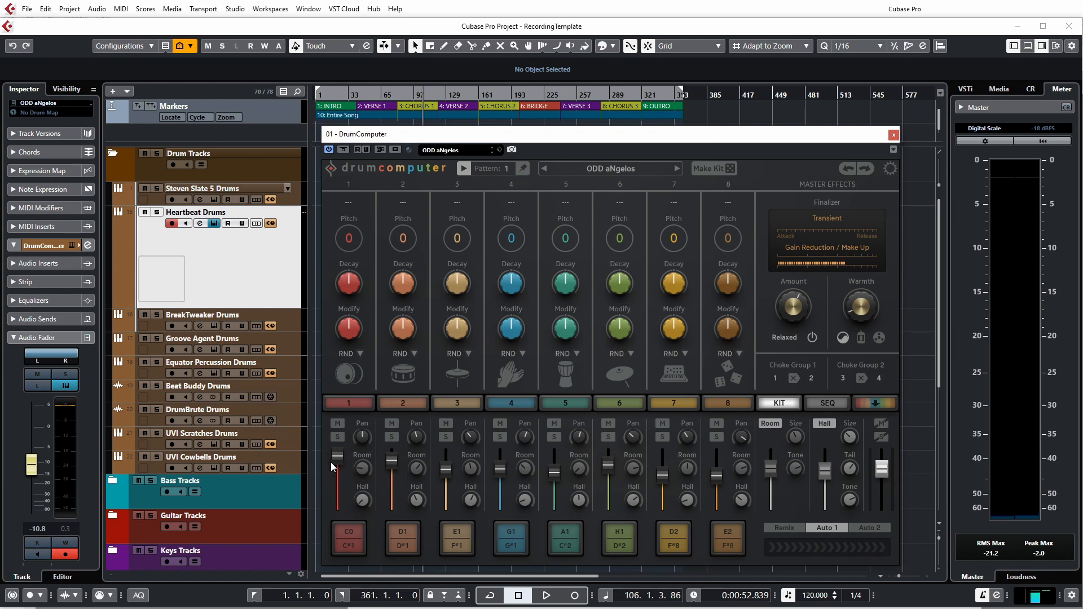
- Look at channel 1's sound editor, switch to channel 2 with it soloed, and randomize its snare sound three times during playback
click(372, 404)
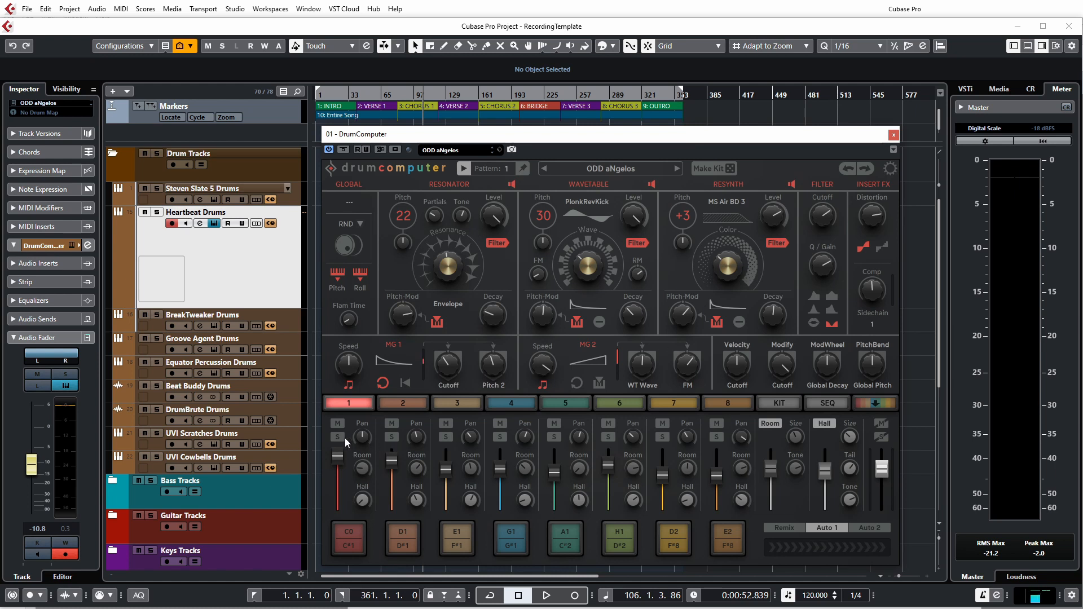
click(407, 403)
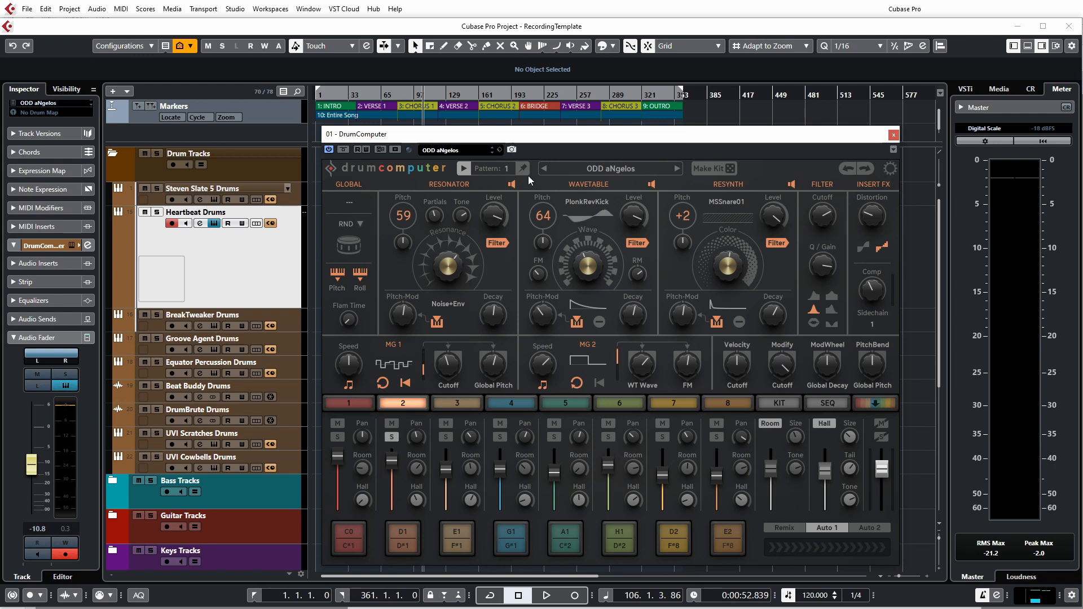
key(space)
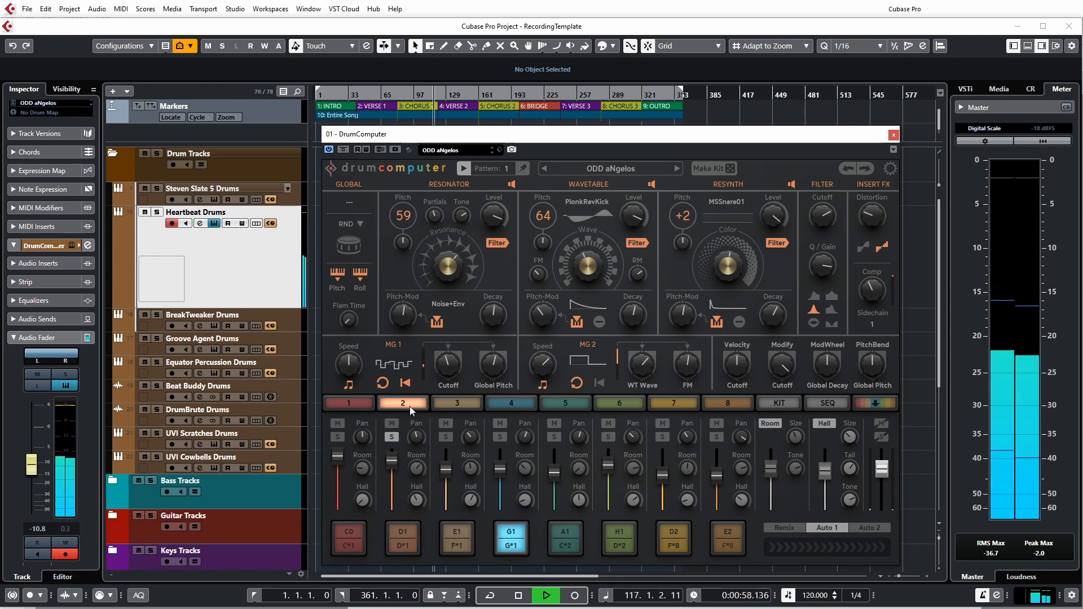
click(349, 247)
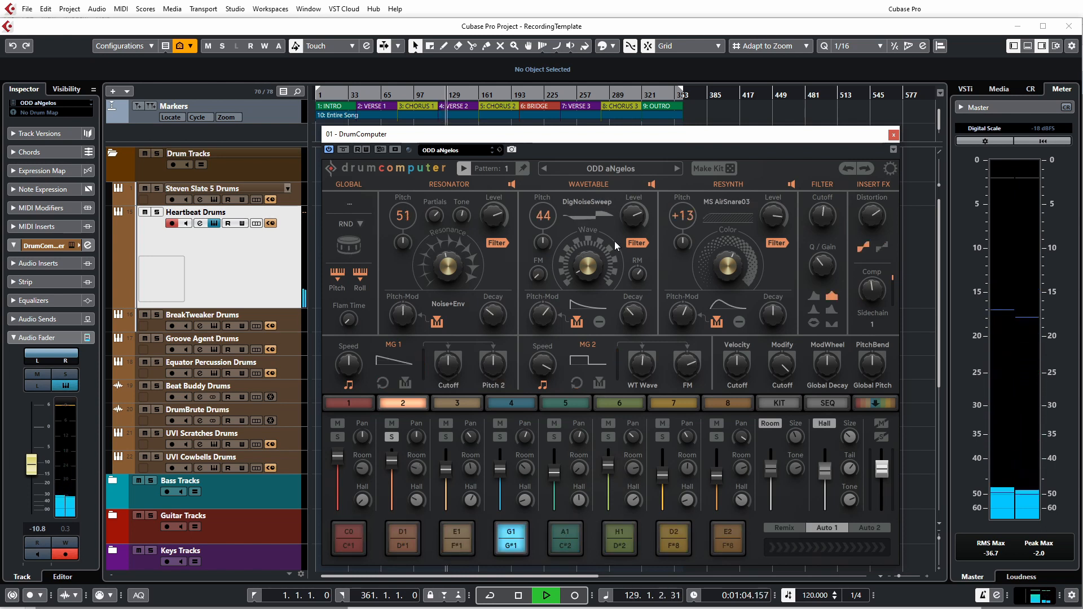
click(351, 245)
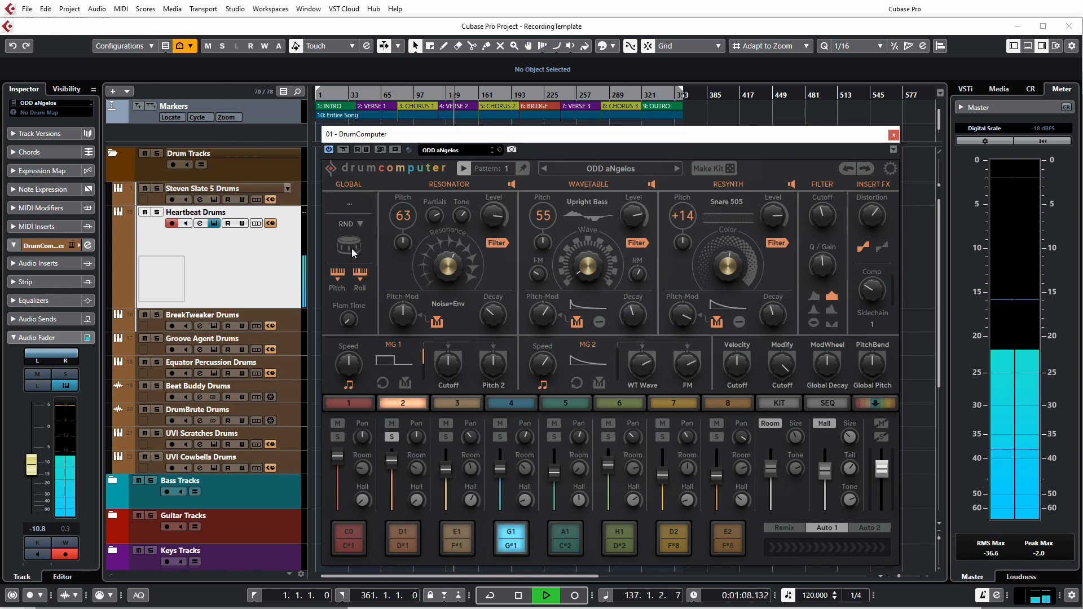
click(349, 246)
key(space)
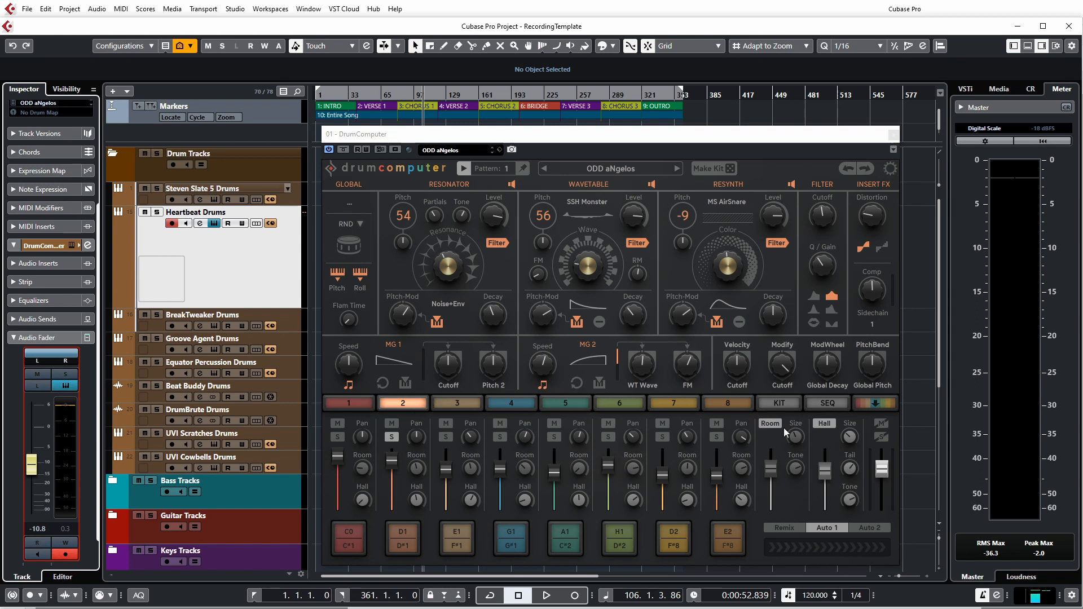
- Return to channel 2's editor after a glance at the kit overview, and set the Resonator Pitch to 58 during playback
click(785, 405)
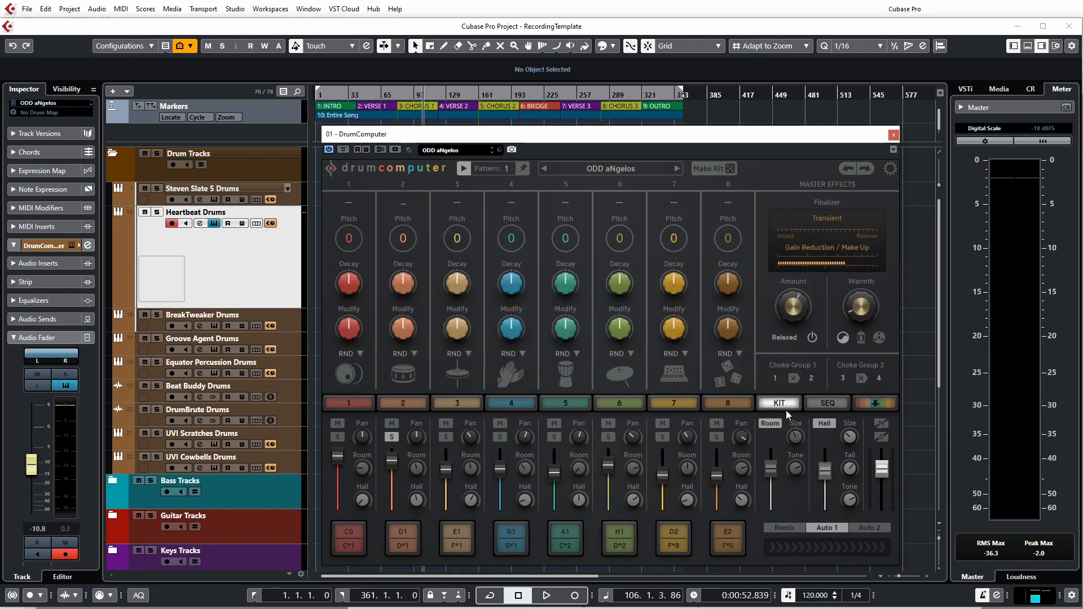
click(402, 400)
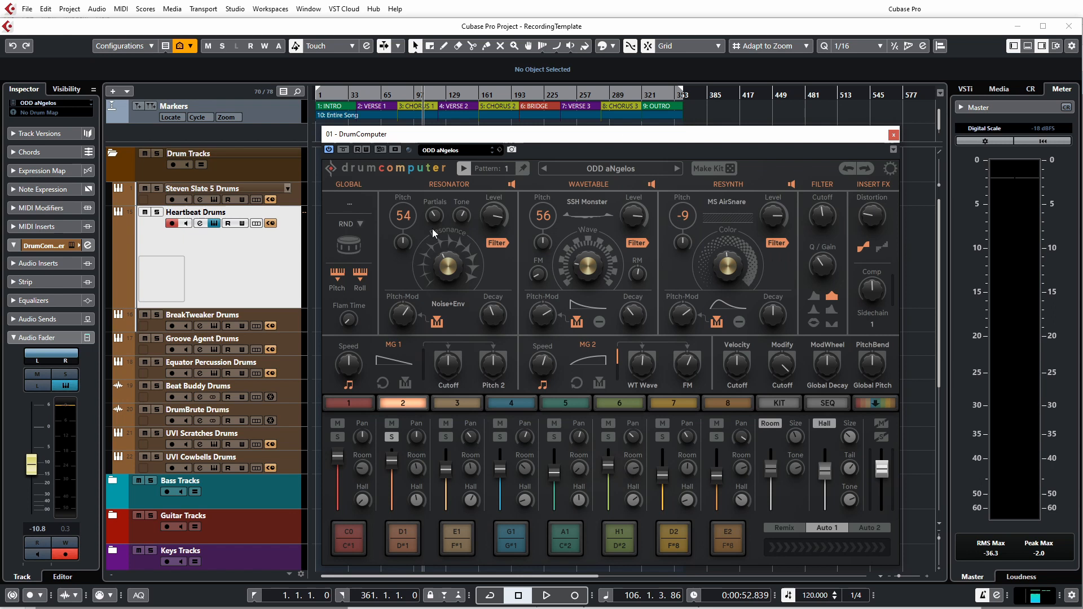
key(space)
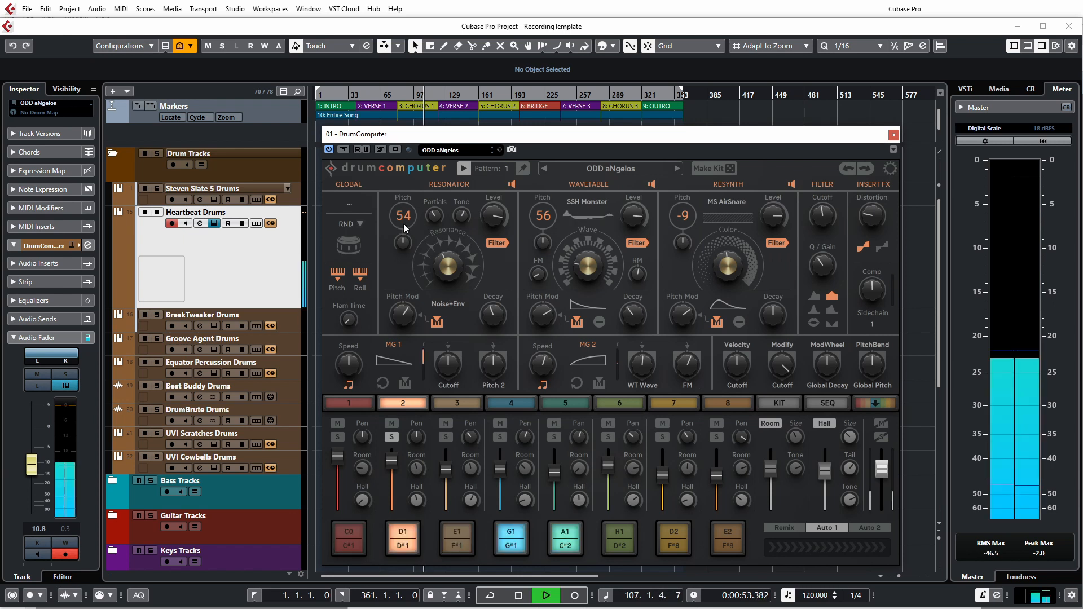
scroll(405, 215, down, 4)
drag(405, 215, 407, 239)
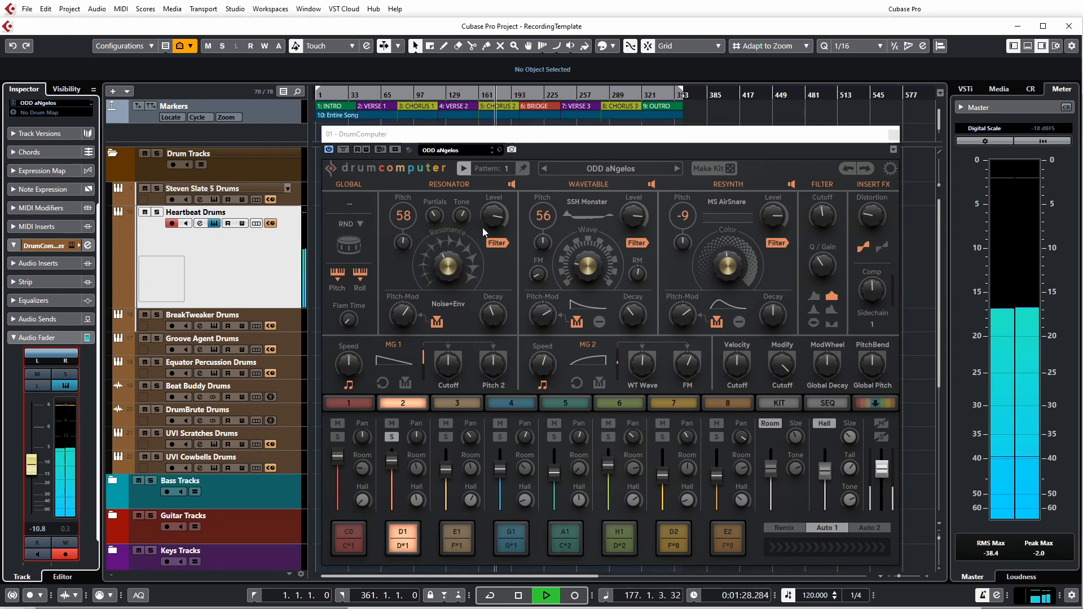
- Lower the snare's Resonator Level to 69.9%, raise it again, and compare the sound with the Resonator switched off
drag(489, 216, 496, 248)
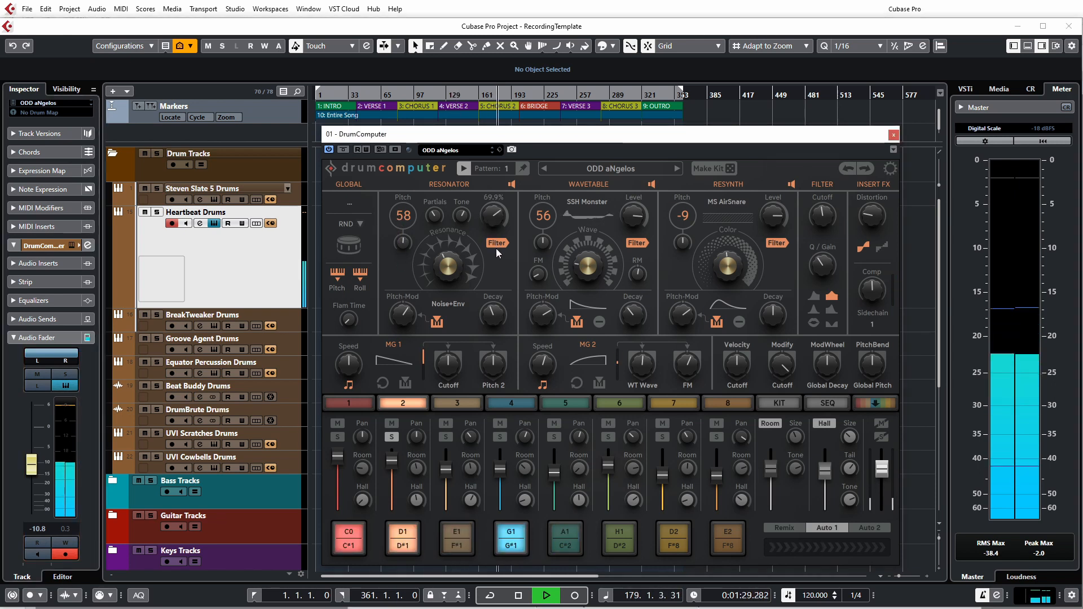
drag(496, 316, 487, 244)
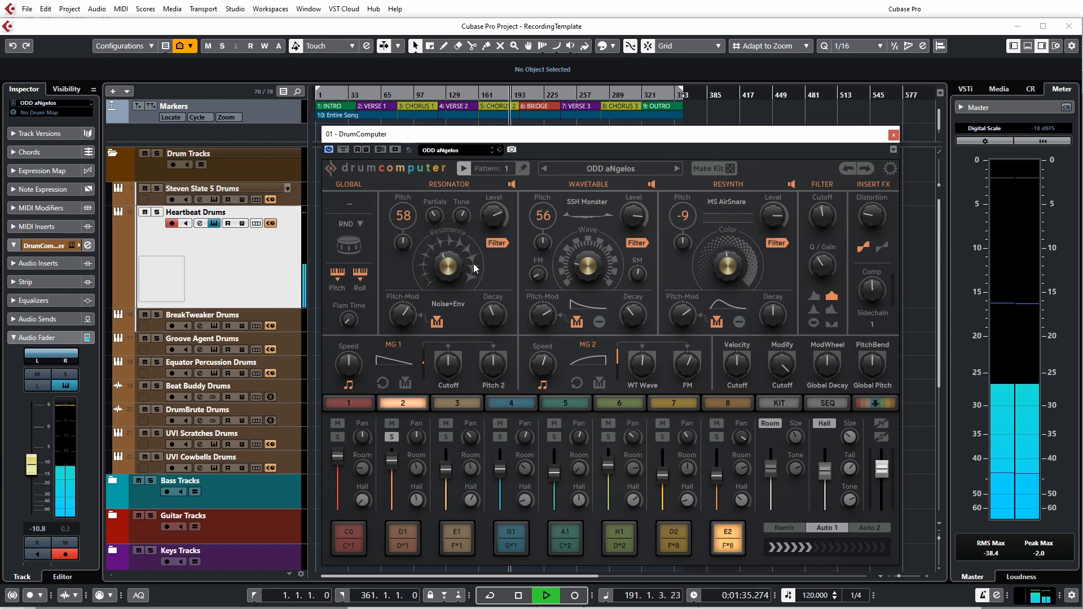
drag(487, 222, 490, 200)
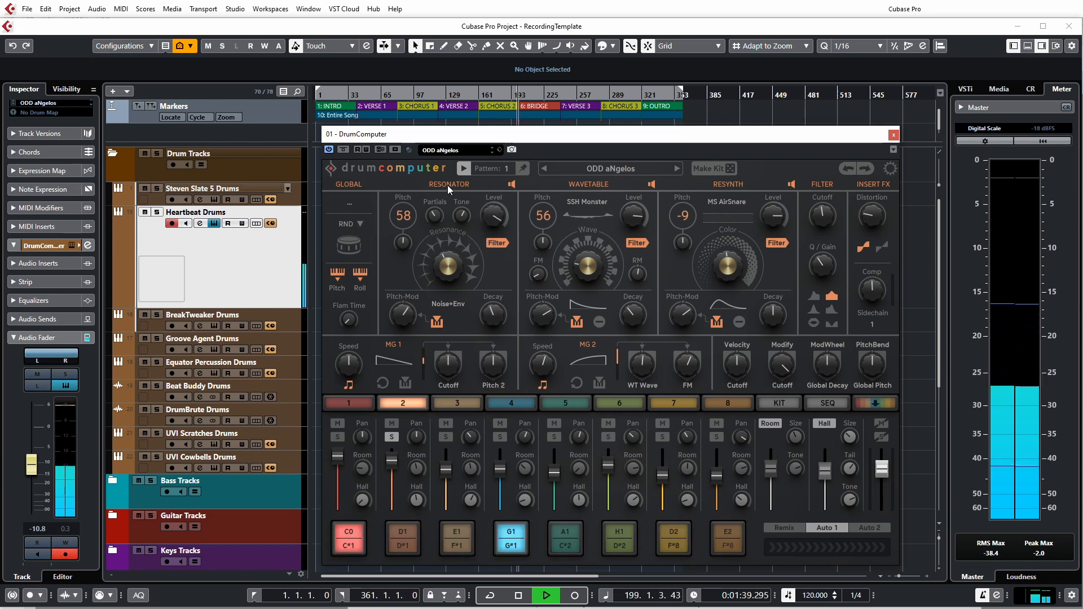
click(511, 184)
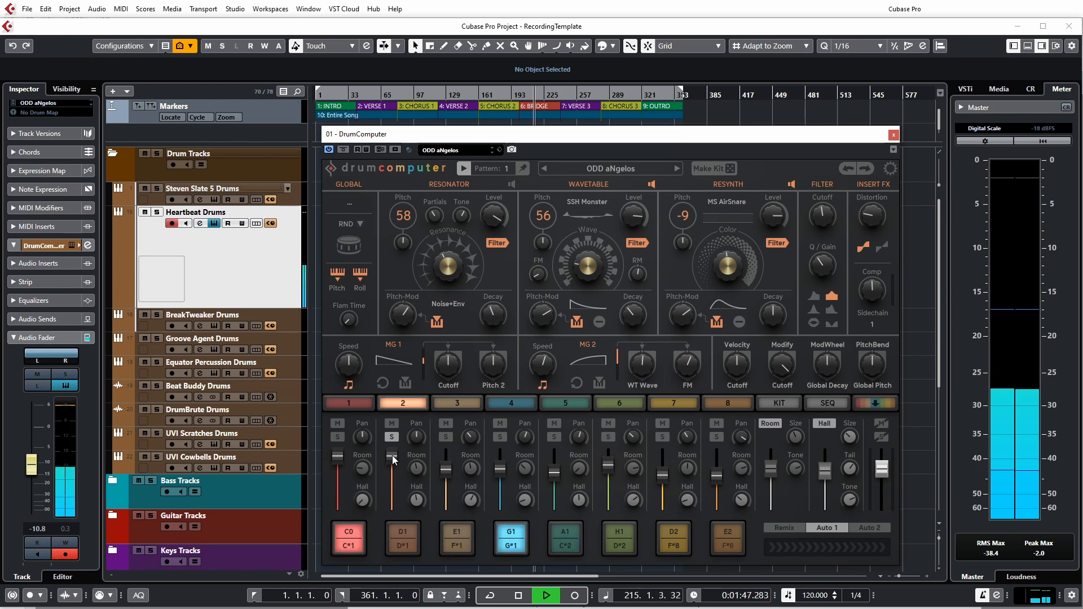
- Raise the master output level and compare the Resonator with its Filter routing off and on
drag(884, 479, 887, 461)
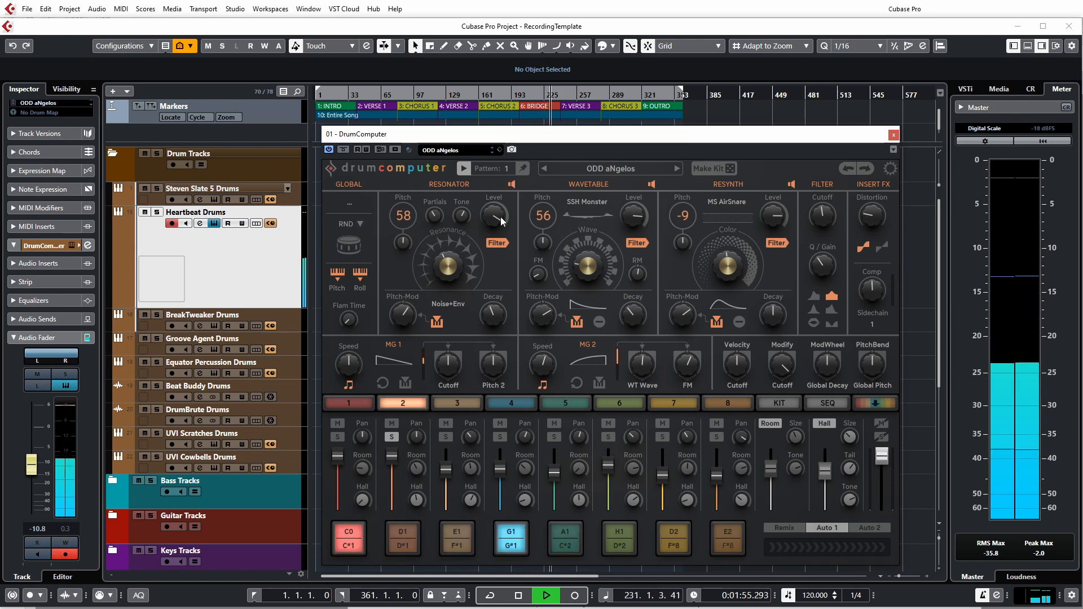
click(499, 246)
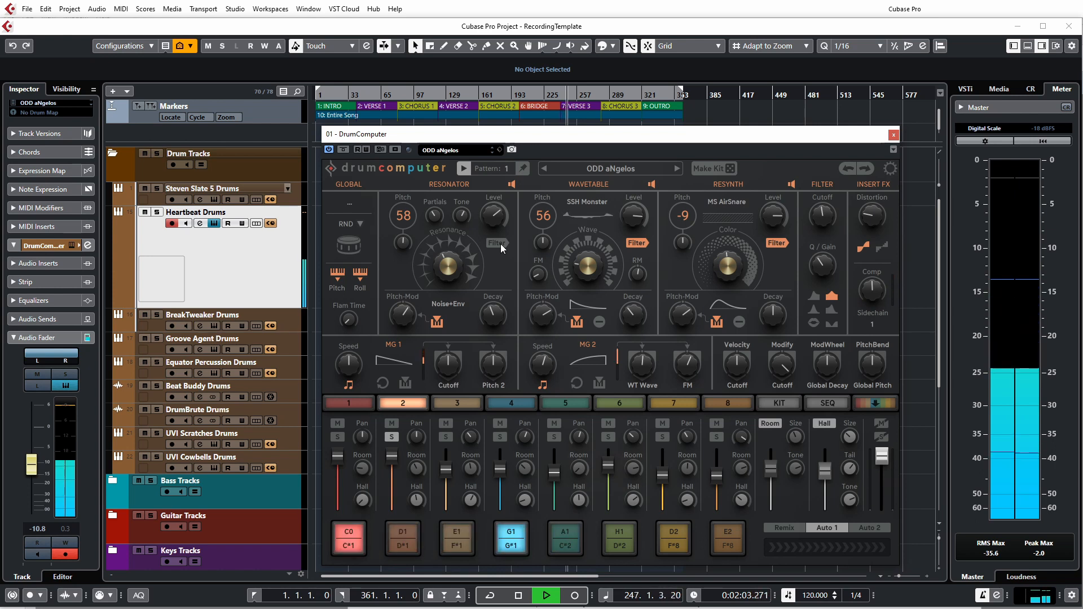
click(500, 244)
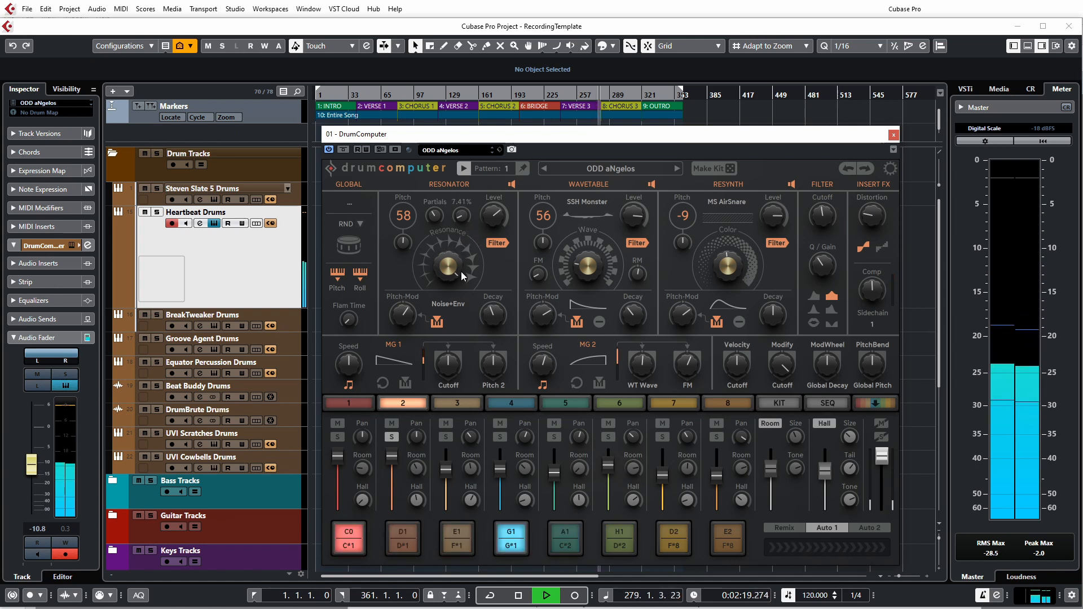
- Sweep the Resonator's Tone up to 95.5%, adjust its Partials, and stop playback
drag(464, 211, 467, 171)
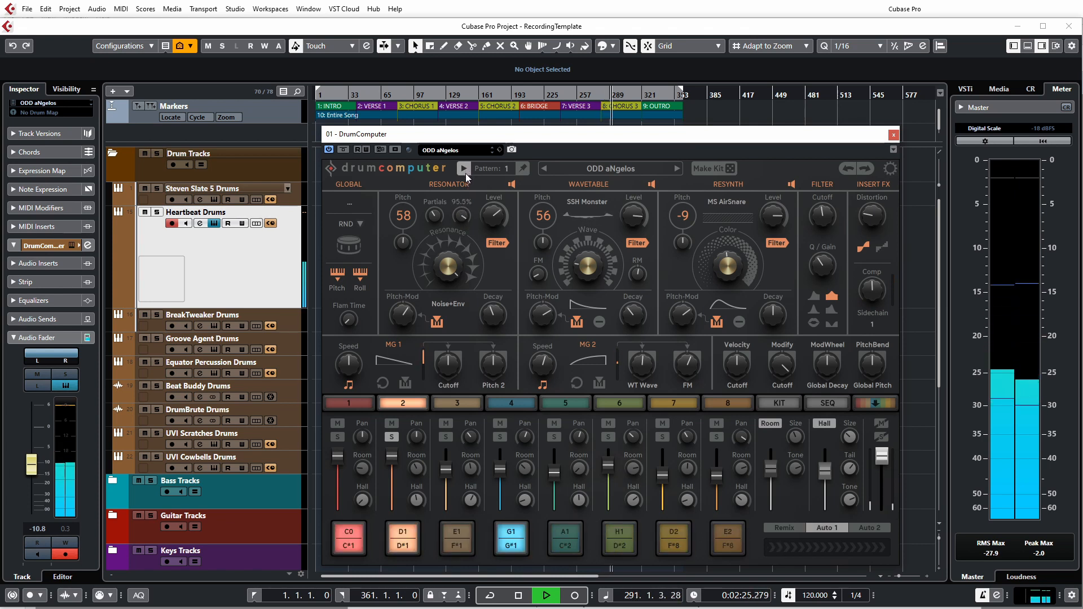
mouse_move(438, 217)
mouse_down()
mouse_move(438, 247)
mouse_move(442, 174)
mouse_move(448, 242)
mouse_move(449, 220)
mouse_up()
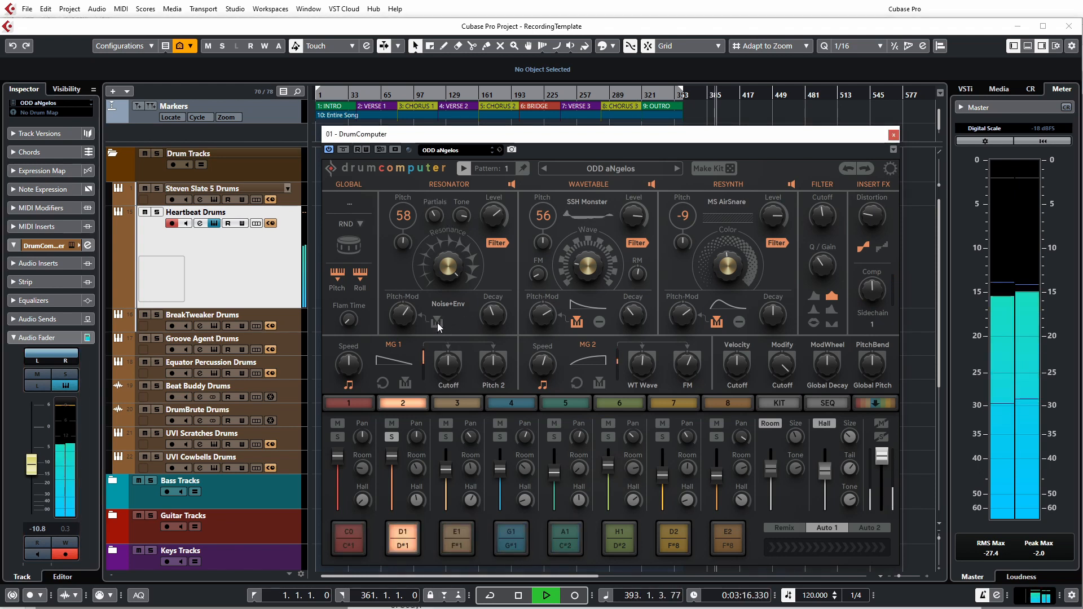
key(space)
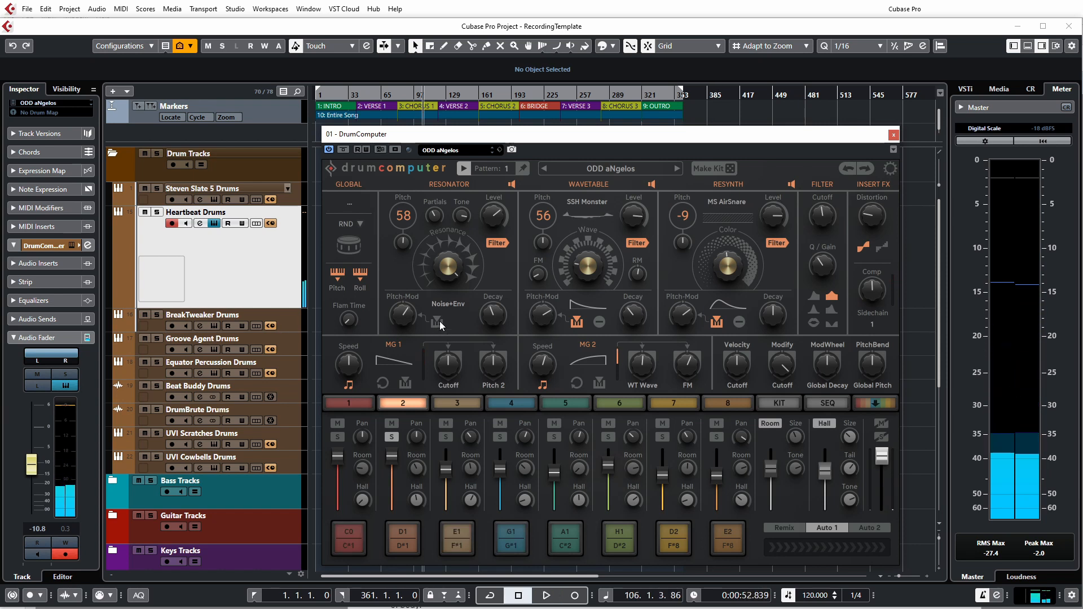
- Compare the Resonator with its M switch on and off during playback, and adjust its Pitch-Mod and Decay
click(437, 321)
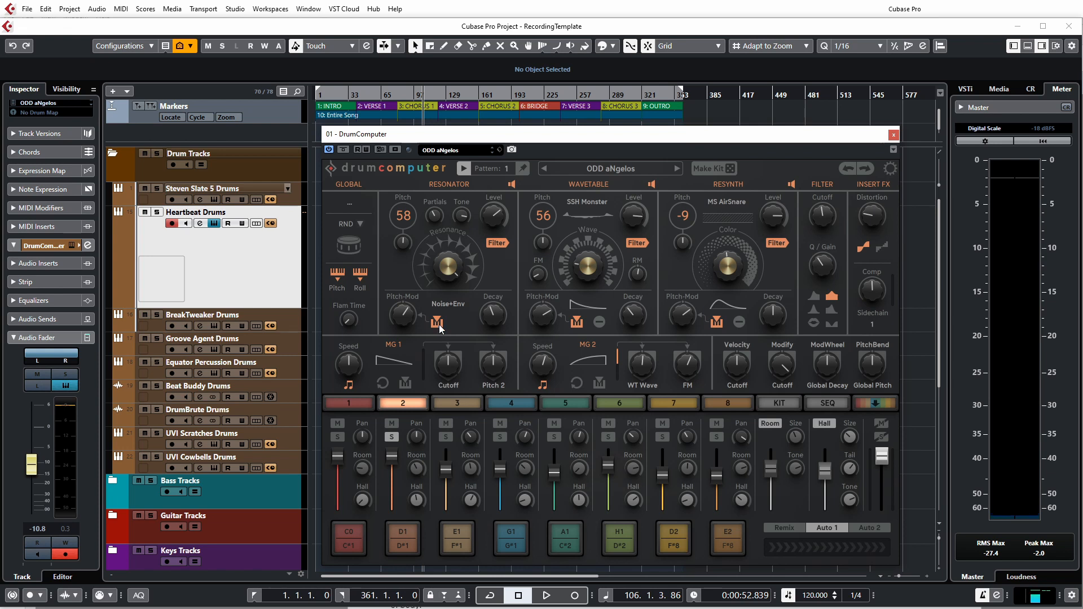
key(space)
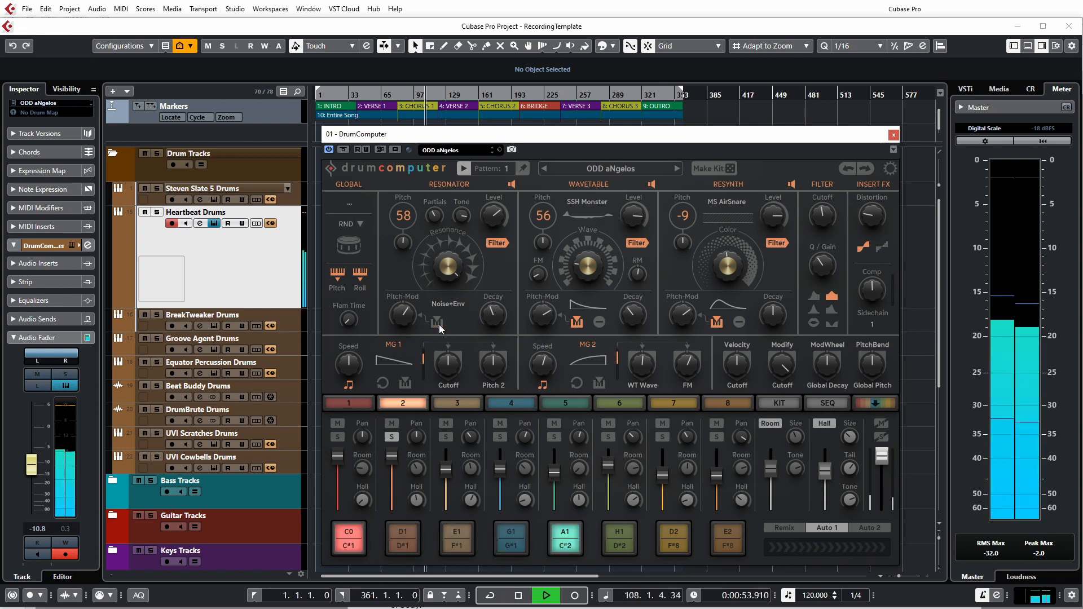
mouse_move(402, 314)
mouse_down()
mouse_move(408, 269)
mouse_move(414, 388)
mouse_move(407, 312)
mouse_up()
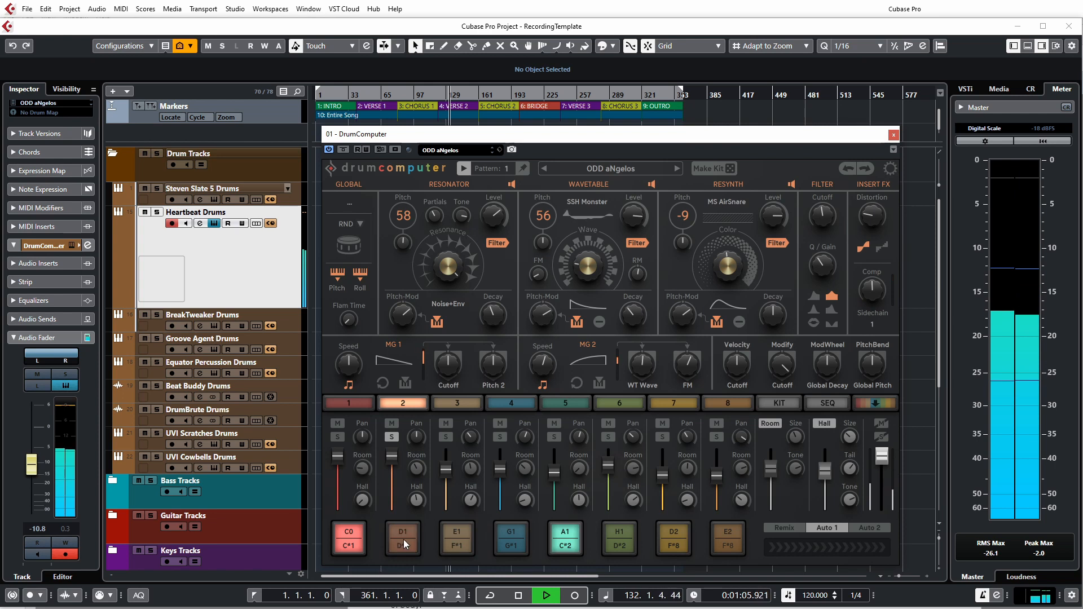
drag(485, 319, 509, 323)
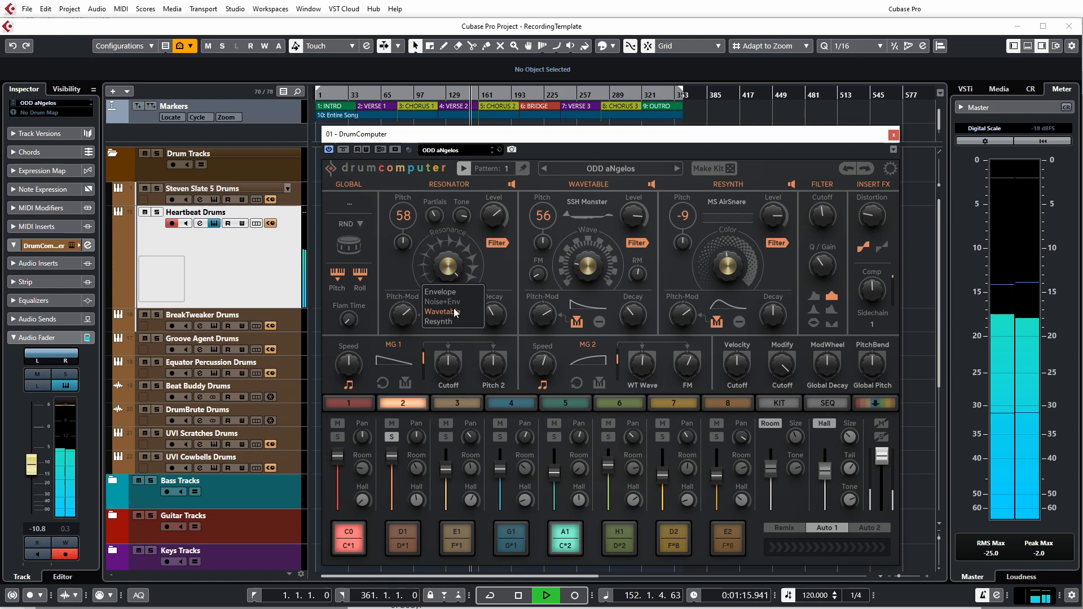
- Audition Envelope, Wavetable and Resynth as the excitation source of the snare's Resonator
click(448, 292)
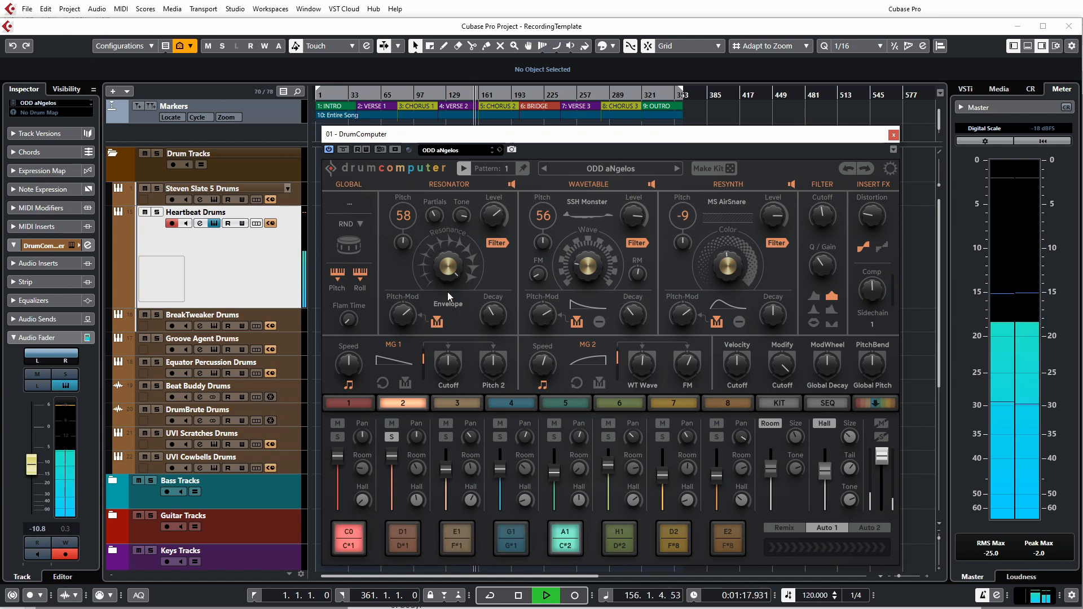
click(452, 306)
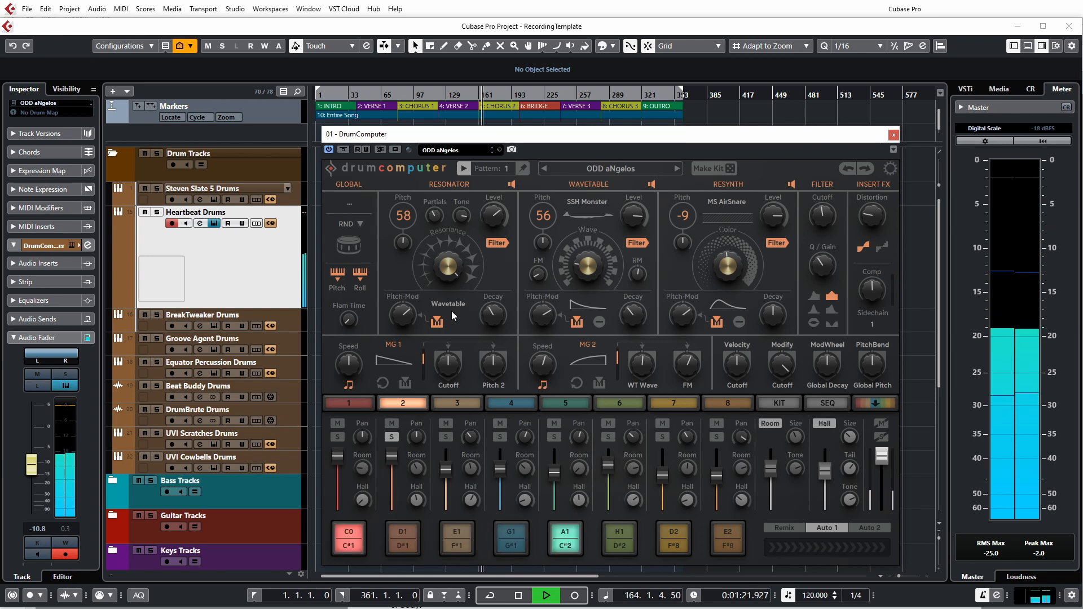
click(451, 306)
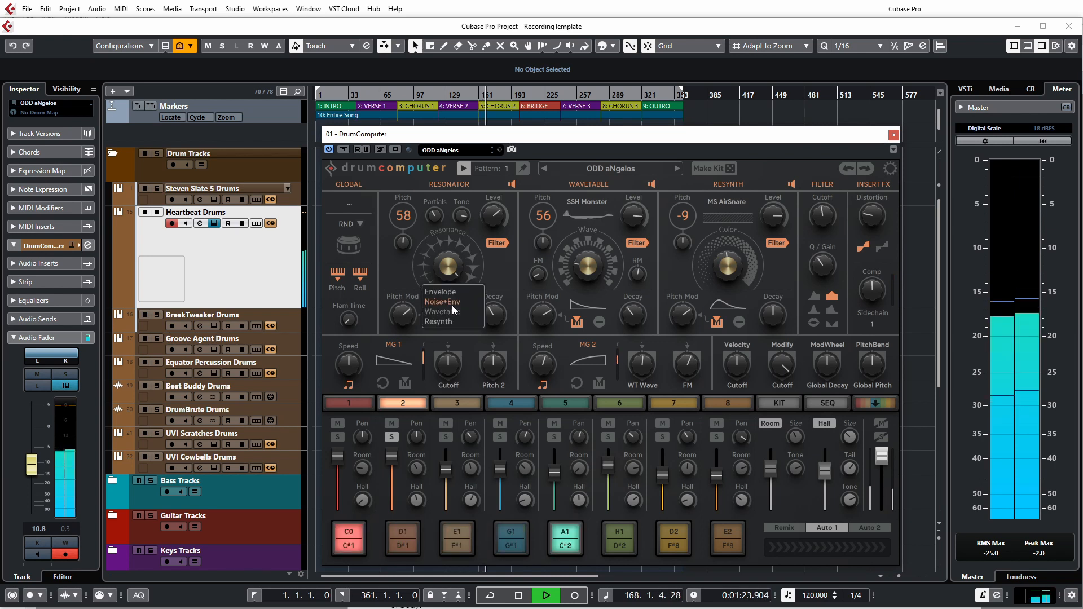
click(449, 320)
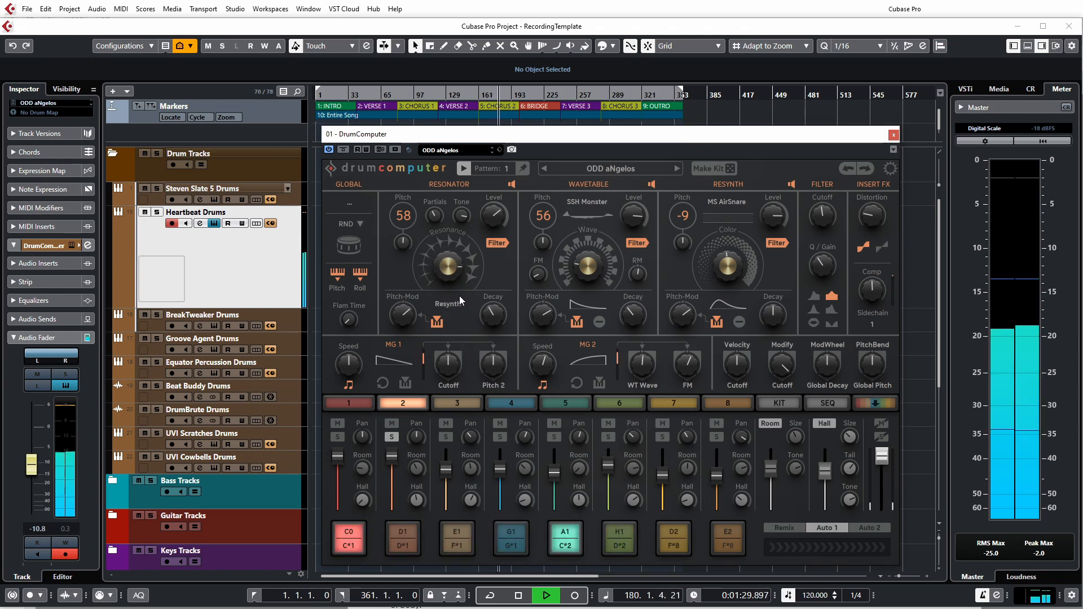
- Adjust the Resonator's Partials and set its excitation source to Envelope
drag(437, 215, 439, 157)
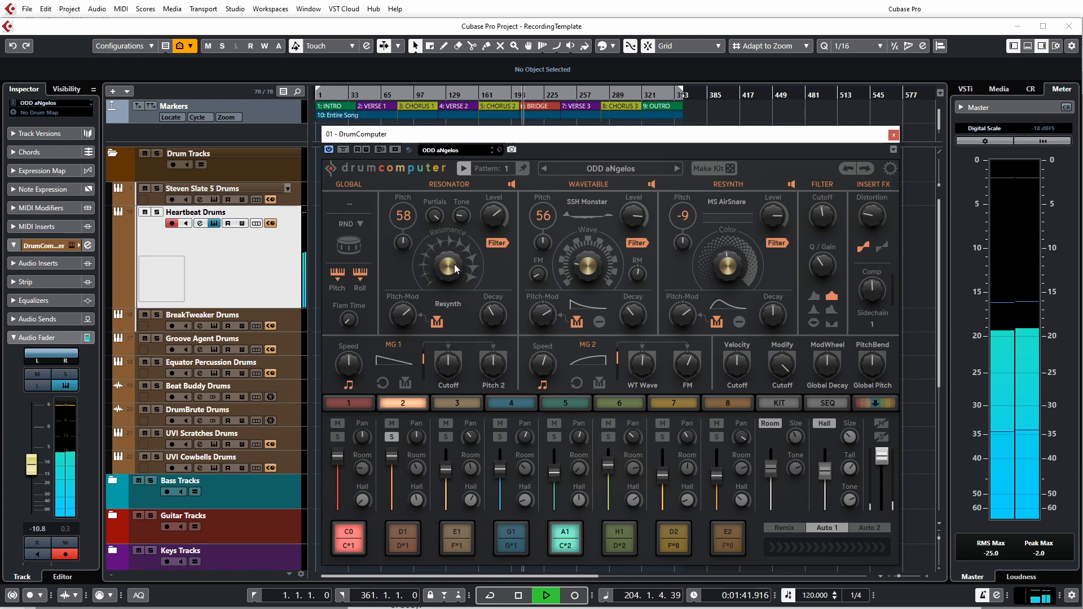
click(451, 305)
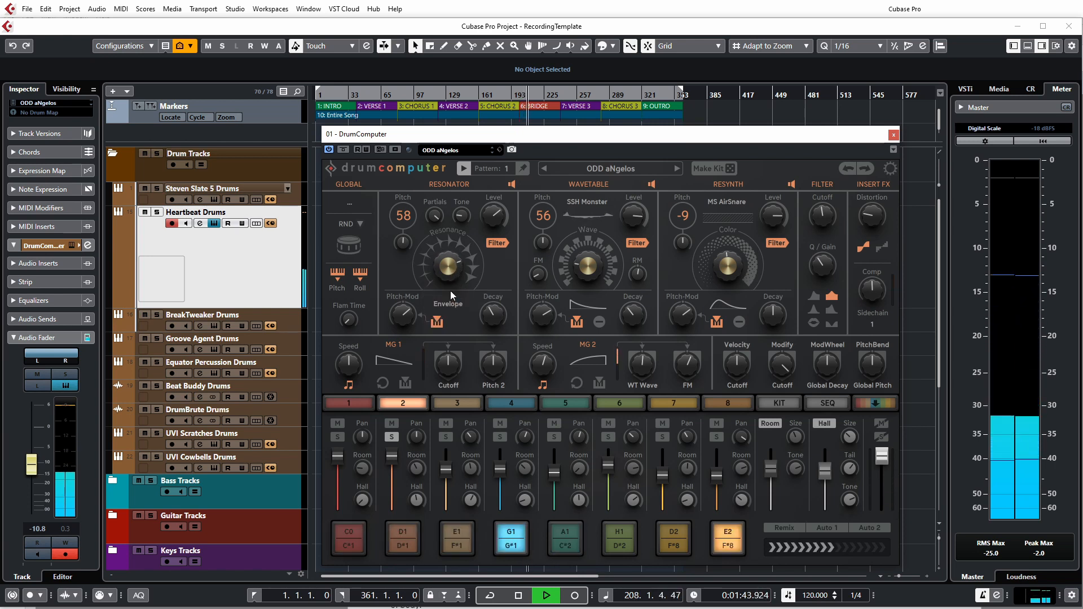
click(450, 293)
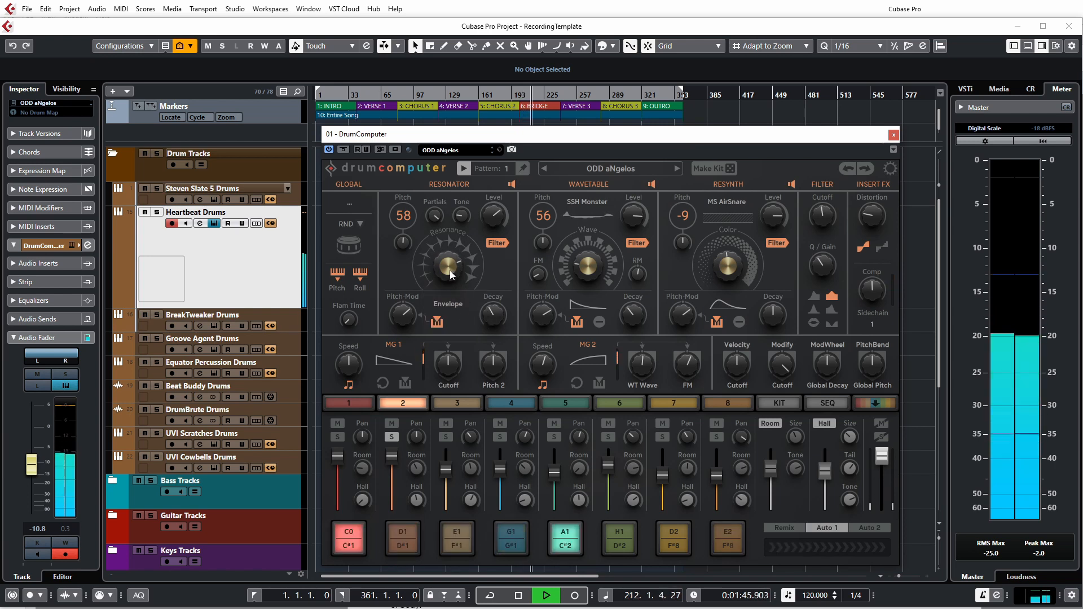
click(495, 244)
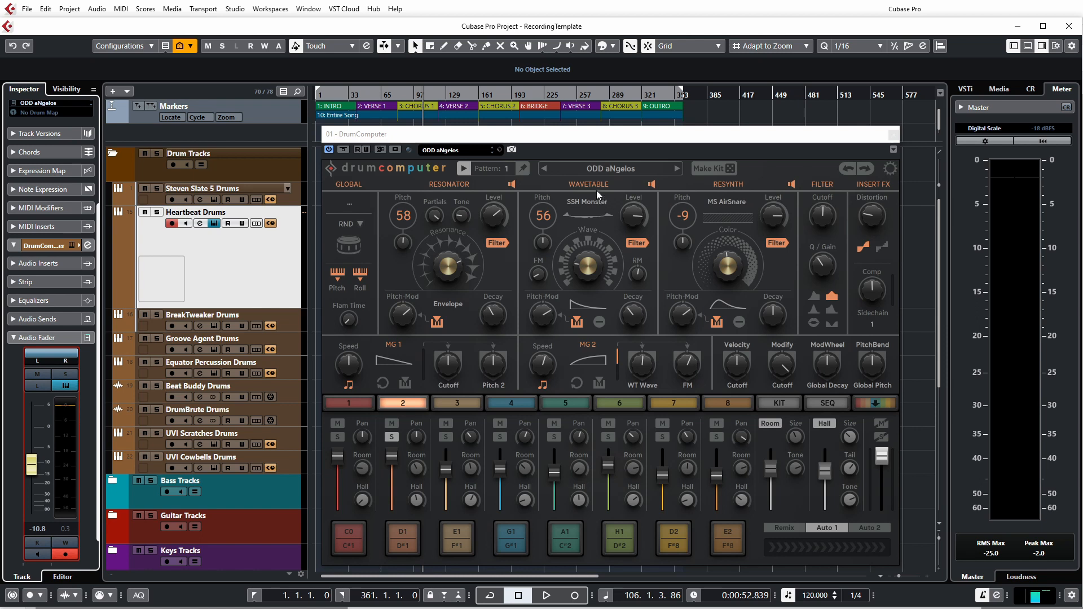
- Start playback, compare the snare with the Wavetable section off and on, and set the Wavetable Level to 81.5%
key(space)
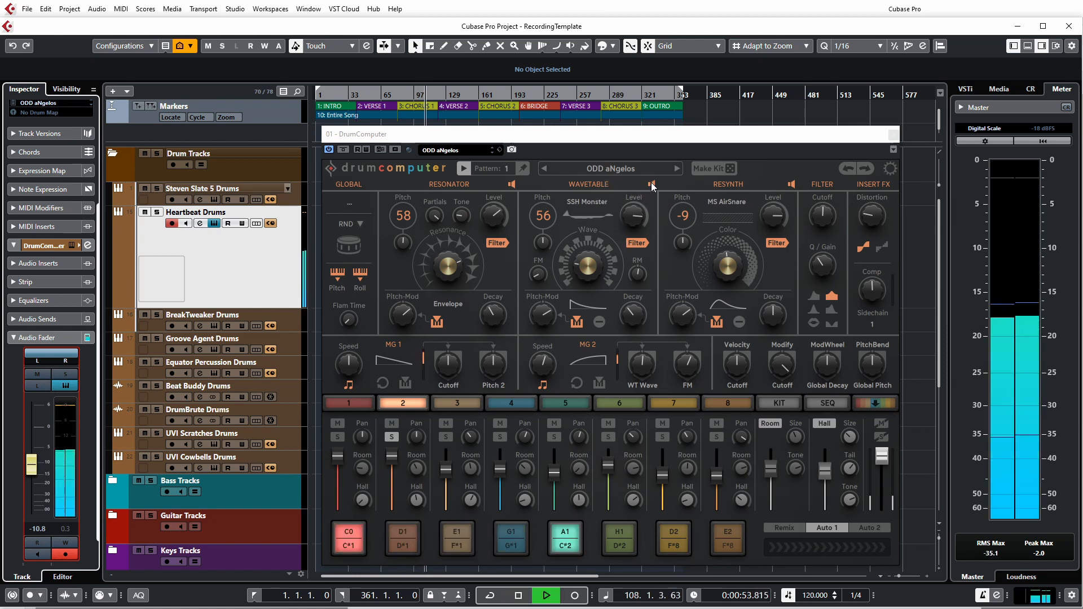
click(651, 184)
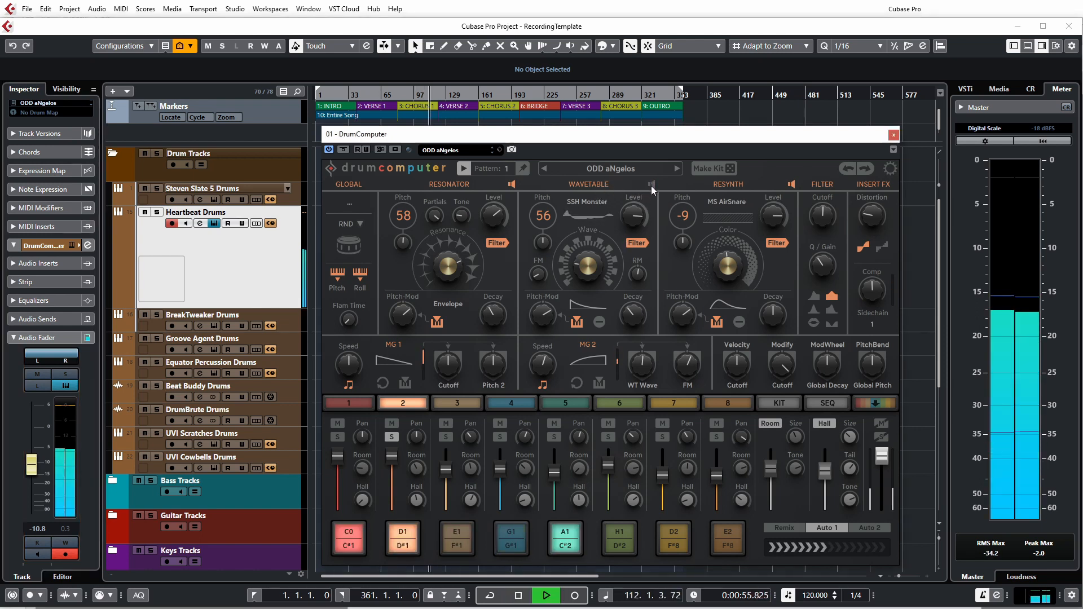
click(651, 185)
mouse_move(634, 215)
mouse_down()
mouse_move(635, 176)
mouse_move(641, 309)
mouse_move(638, 213)
mouse_up()
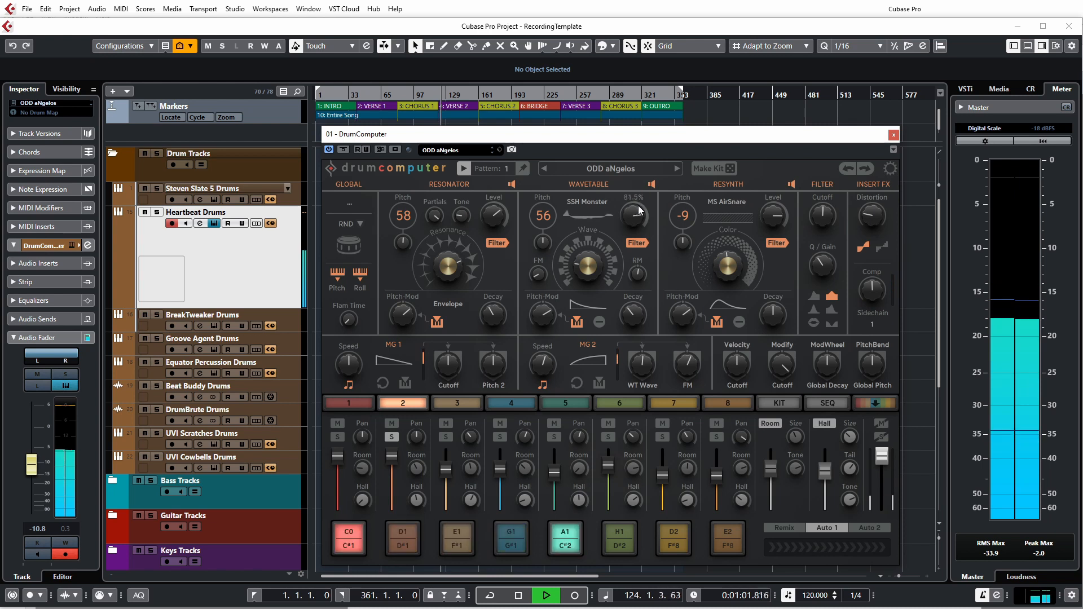
- Compare the Wavetable's Filter routing off and on, set its Pitch to 86, and sweep its FM amount
click(638, 243)
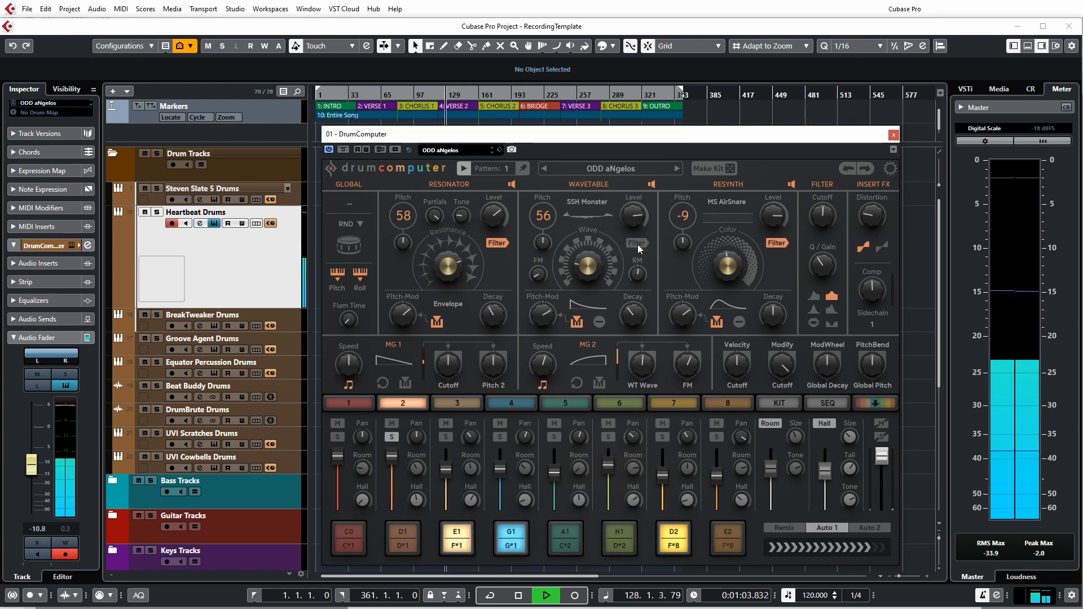
click(638, 244)
mouse_move(543, 215)
mouse_down()
mouse_move(543, 168)
mouse_move(557, 268)
mouse_move(557, 191)
mouse_move(556, 204)
mouse_up()
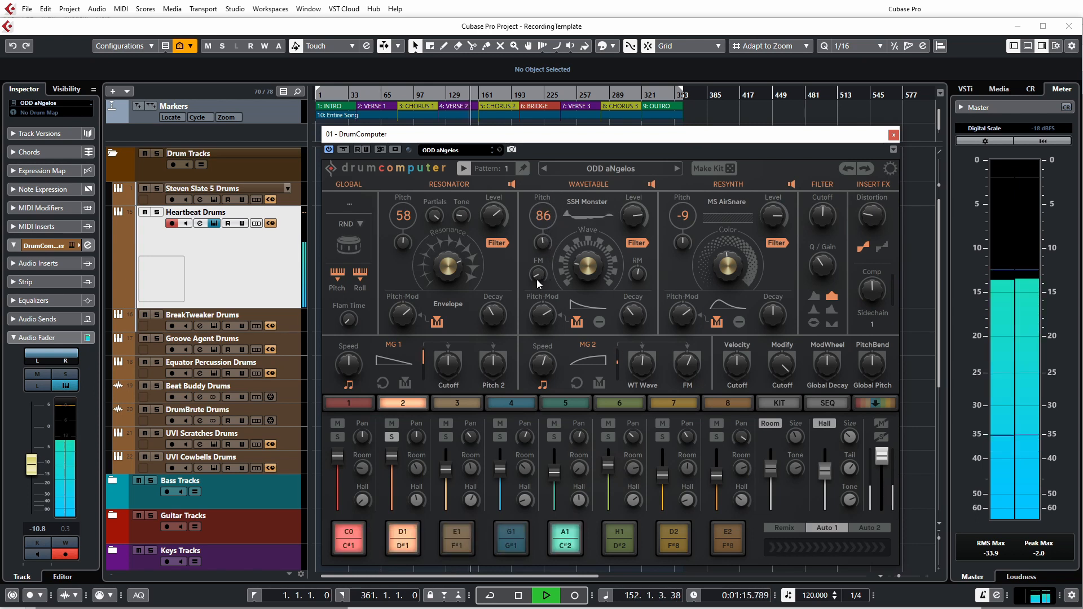
drag(538, 279, 548, 188)
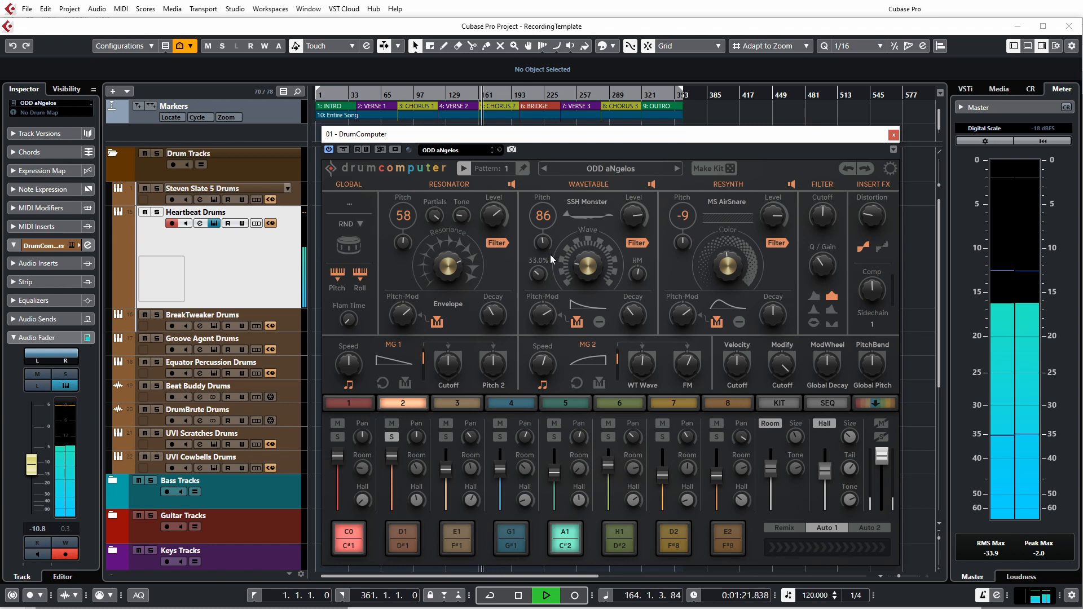
- Audition the Analog wavetable MiMoWaves and replace it with wavetable I from Miclop
click(566, 220)
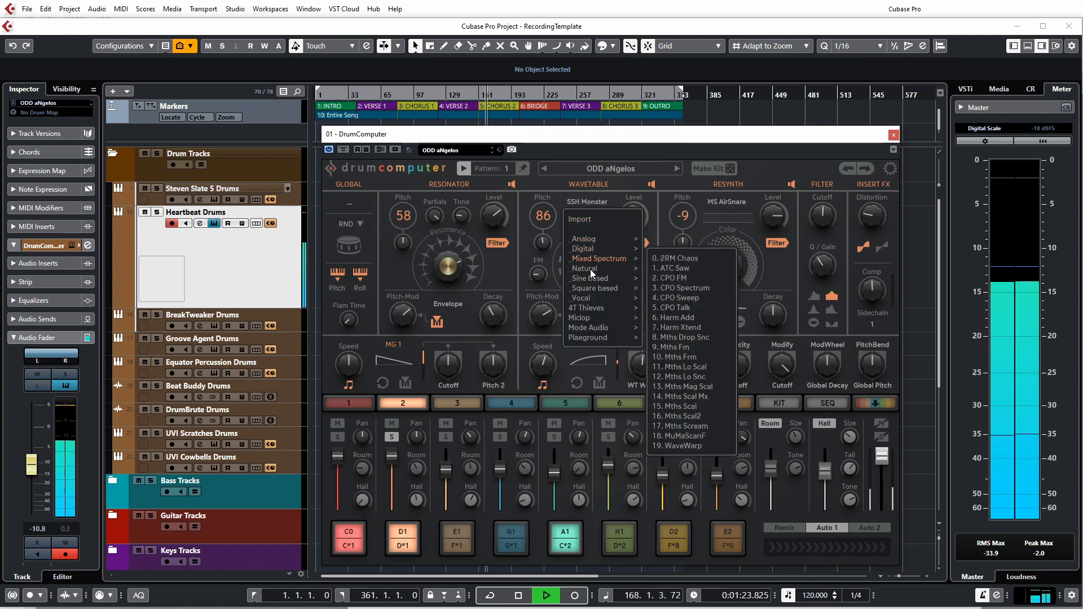
mouse_move(594, 241)
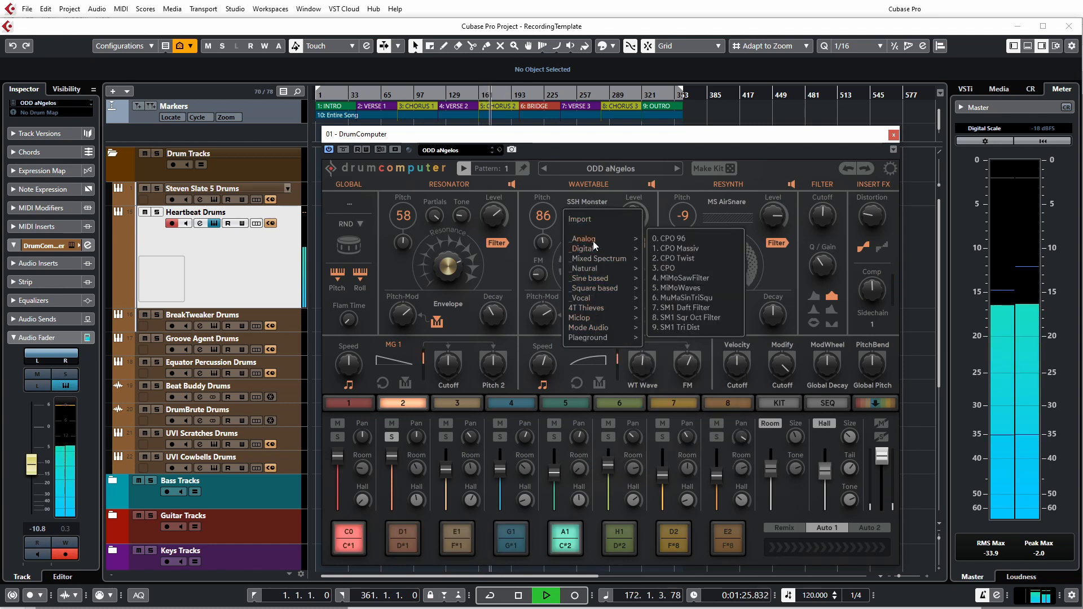
click(679, 285)
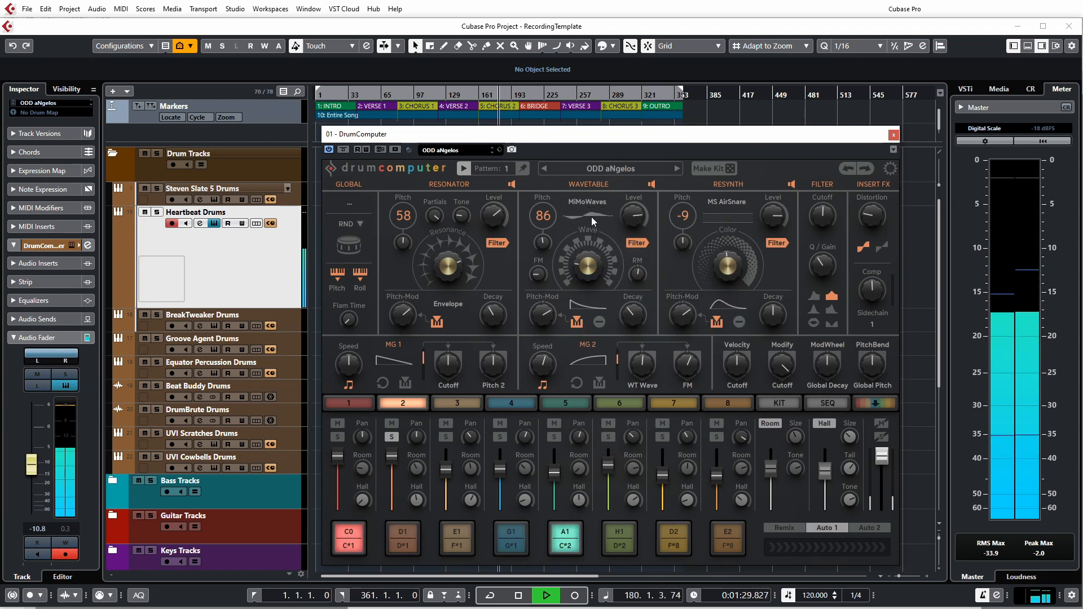
click(585, 204)
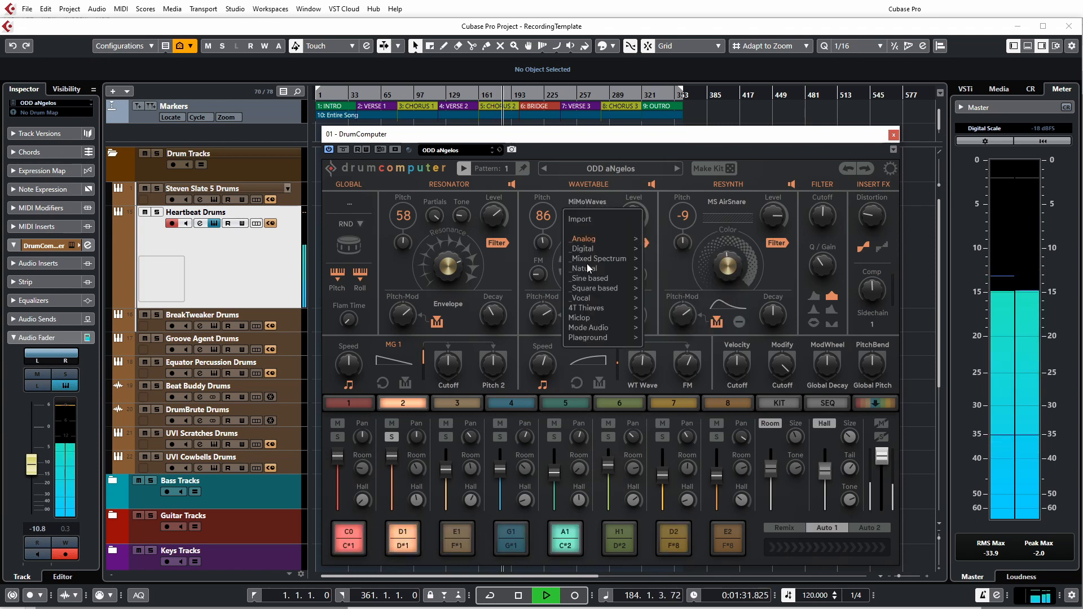
click(590, 308)
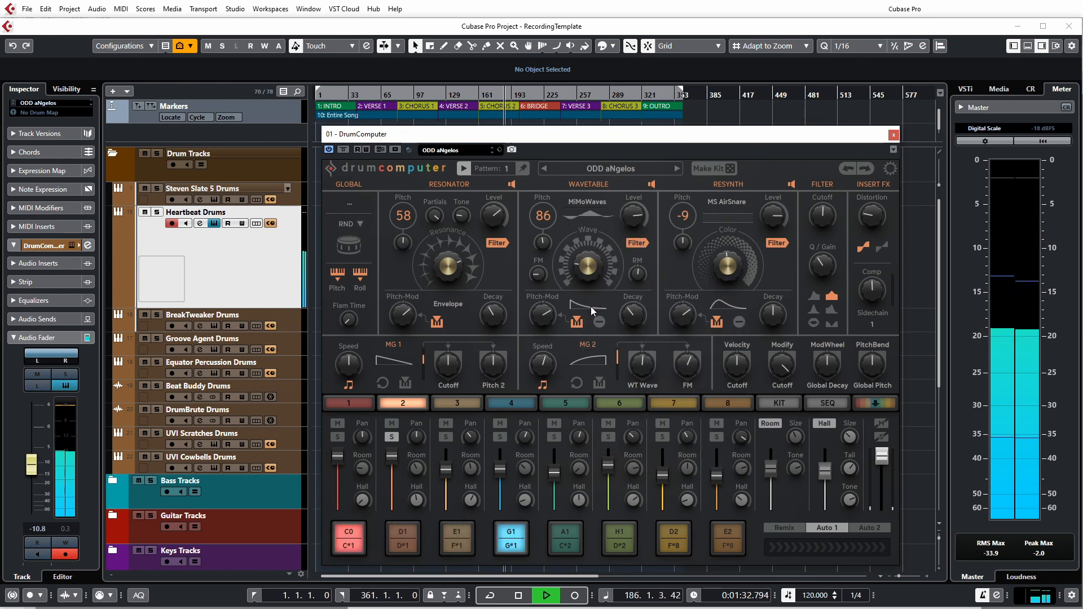
click(587, 213)
mouse_move(595, 316)
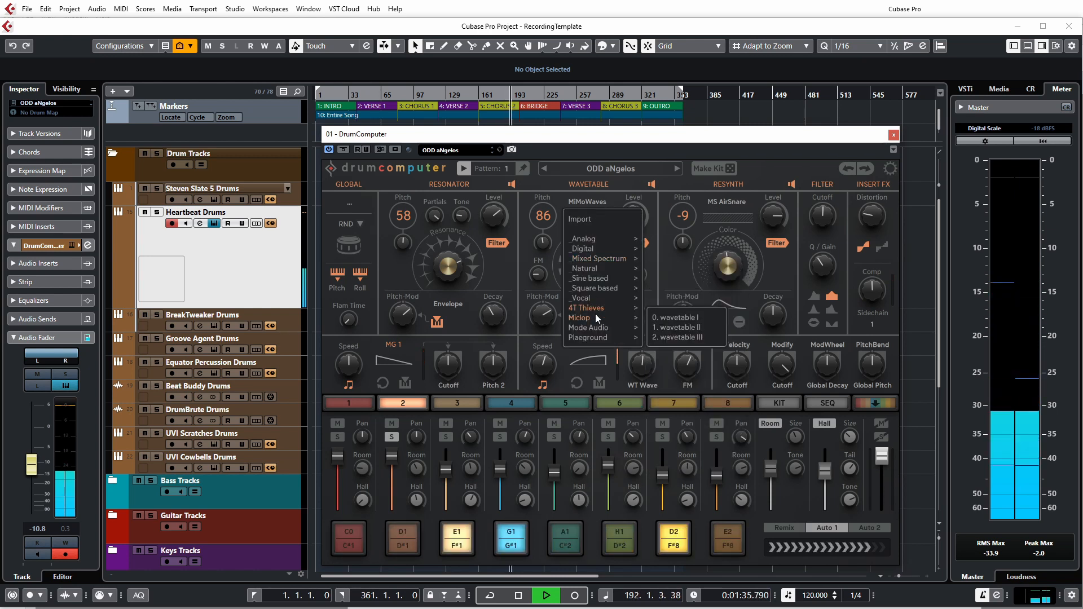
click(673, 318)
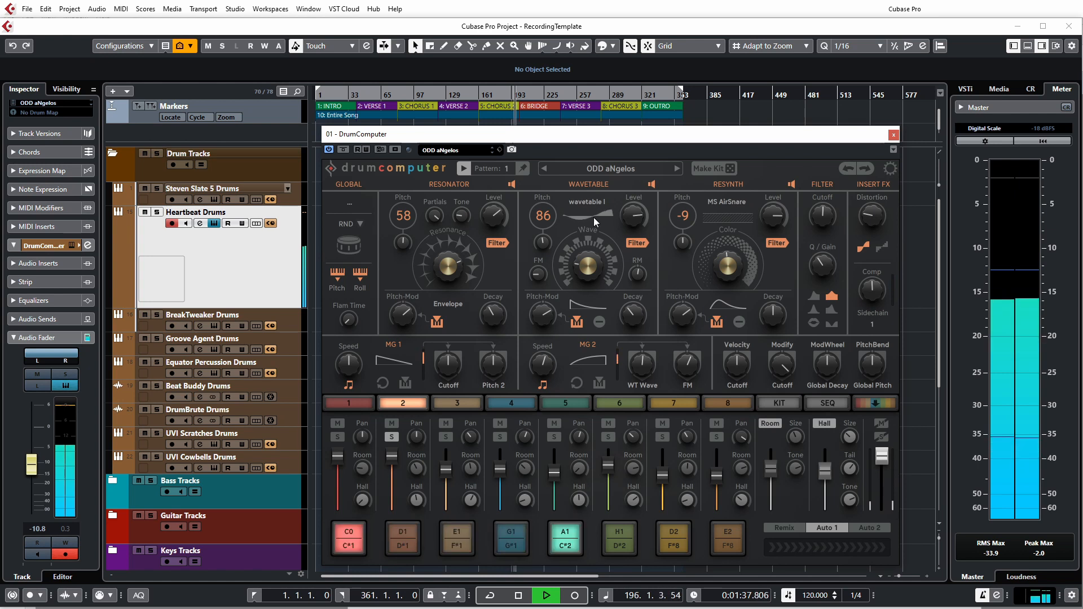
- Sweep the Wavetable's Wave and RM controls and compare the sound with its M switch off and on
drag(587, 256, 593, 198)
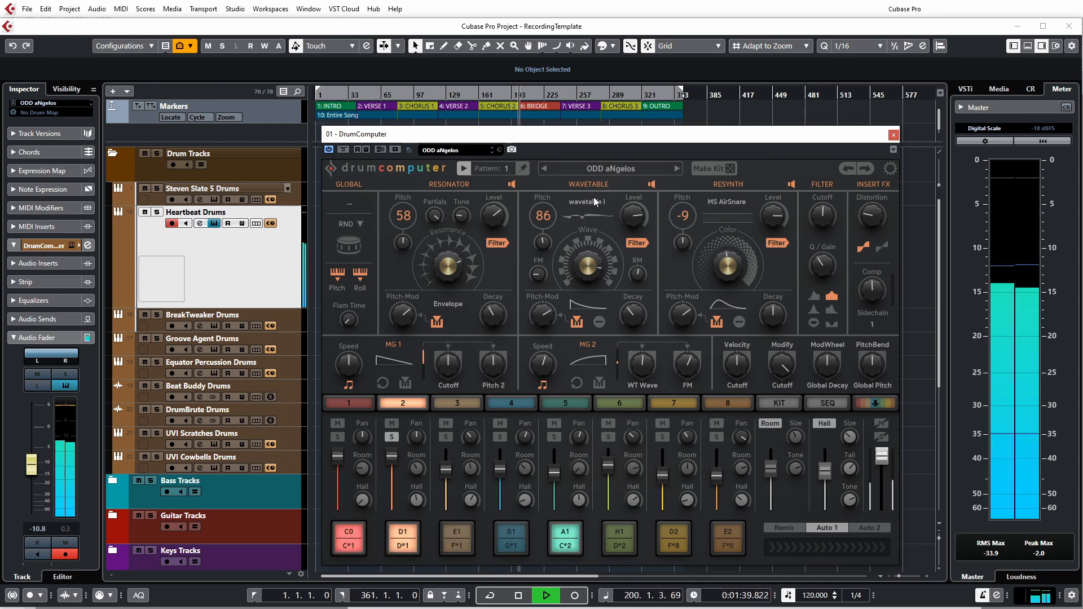
mouse_move(638, 274)
mouse_down()
mouse_move(639, 210)
mouse_move(638, 220)
mouse_up()
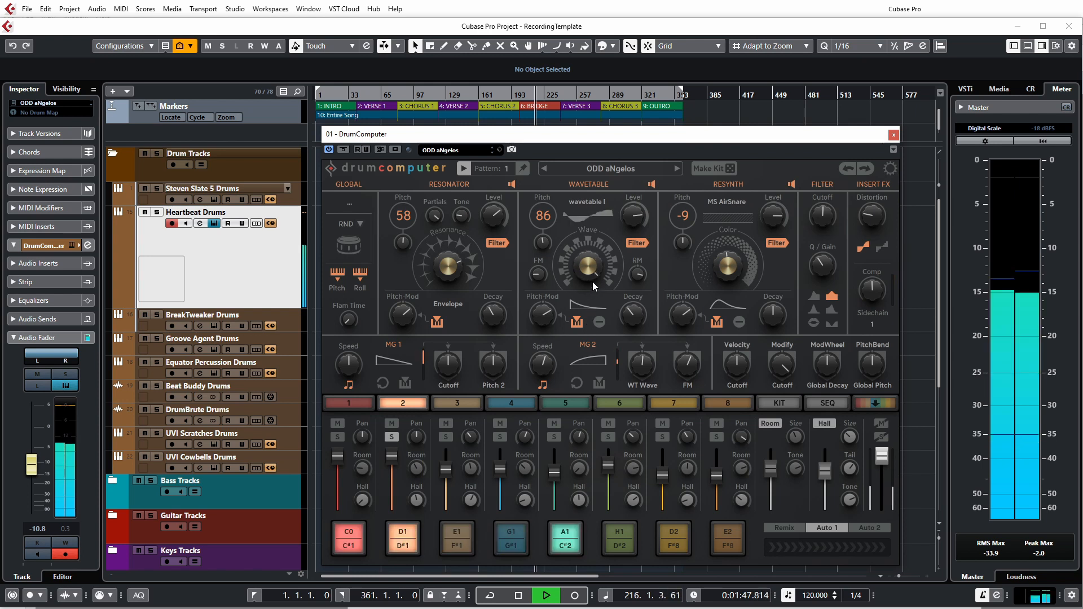
click(577, 323)
click(577, 322)
- Set the Wavetable's Pitch-Mod to -31.2% and its envelope shape to Ping
drag(540, 309, 540, 361)
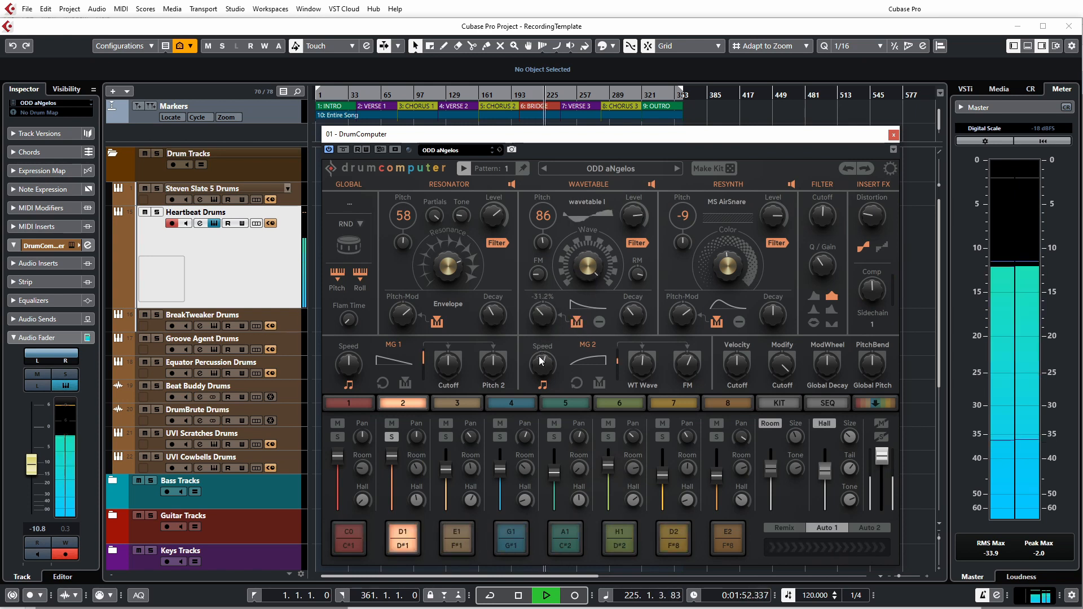
click(580, 306)
click(587, 331)
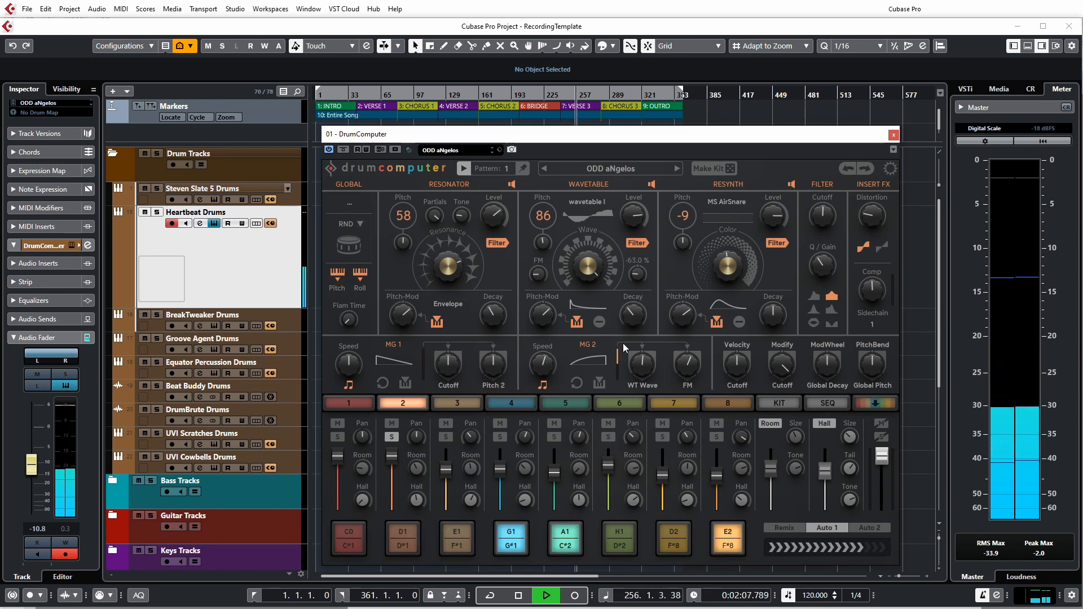
- Sweep the Wavetable's RM up to 88.0% and set its Decay to 58.0%
drag(628, 276, 632, 264)
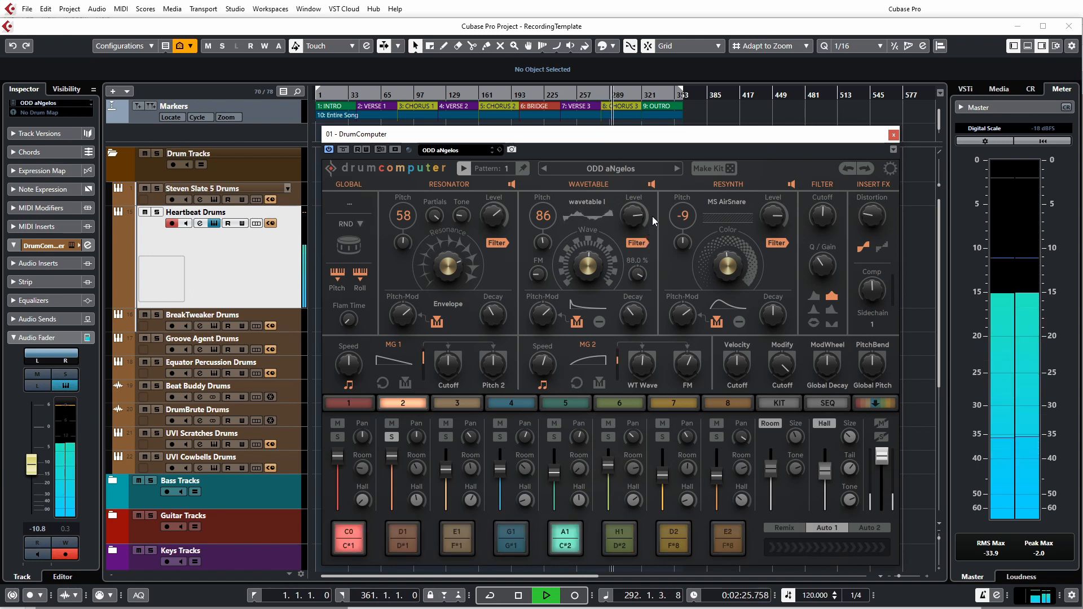
drag(645, 277, 643, 245)
drag(631, 313, 632, 287)
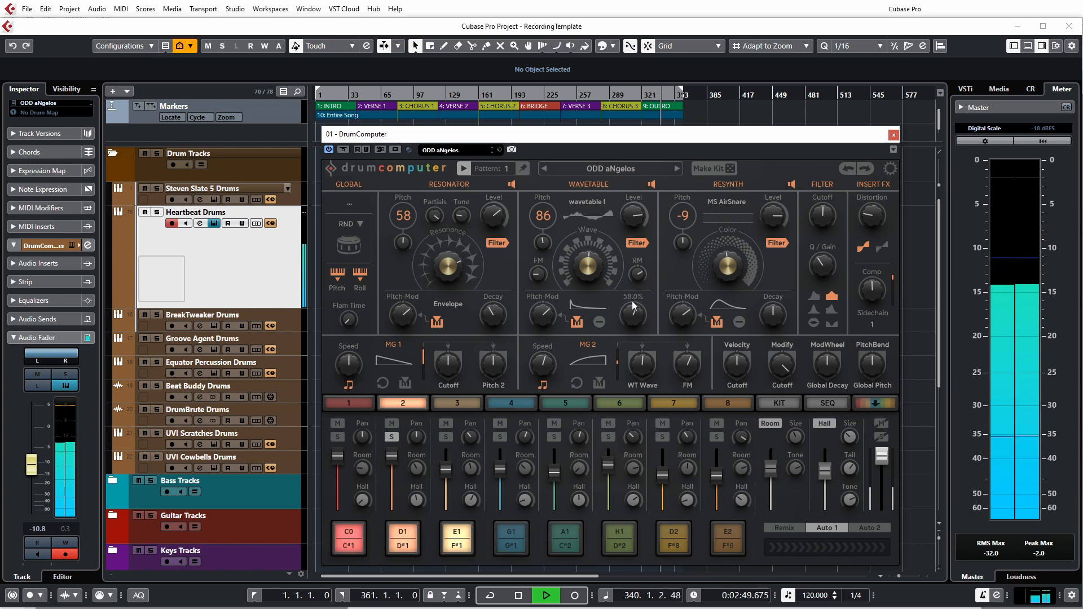
- Audition other envelope shapes for the Wavetable, including Superping, and toggle the envelope inversion
click(600, 322)
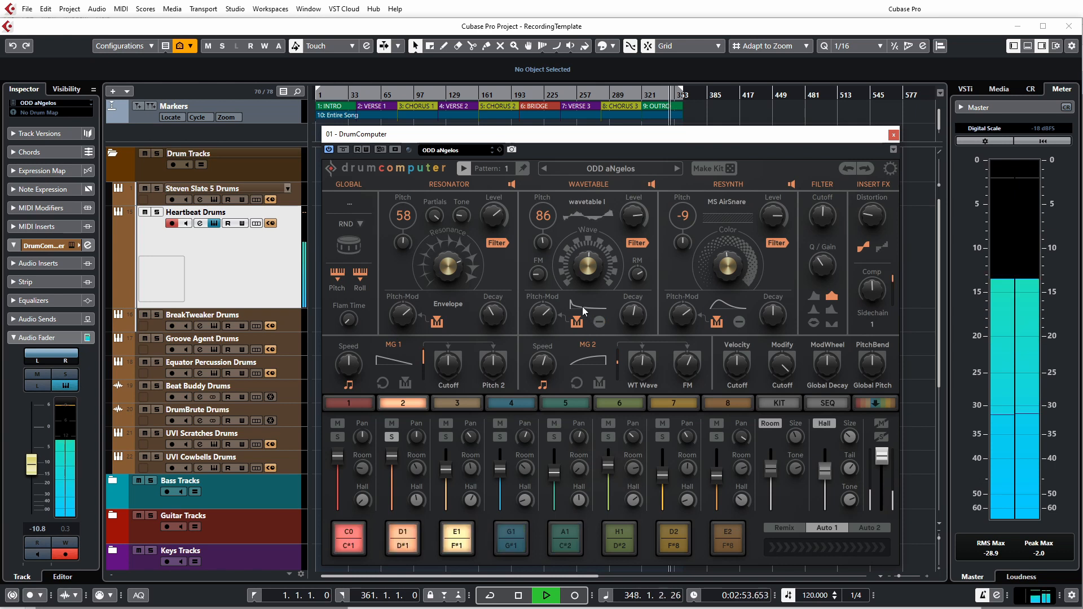
click(582, 307)
click(581, 321)
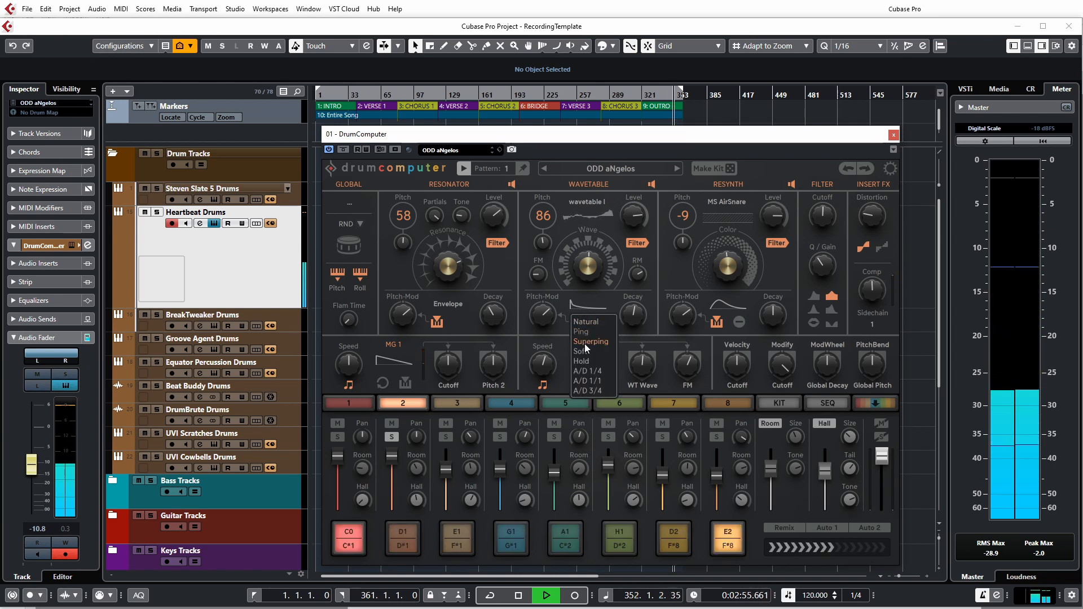
click(582, 309)
click(582, 361)
click(599, 323)
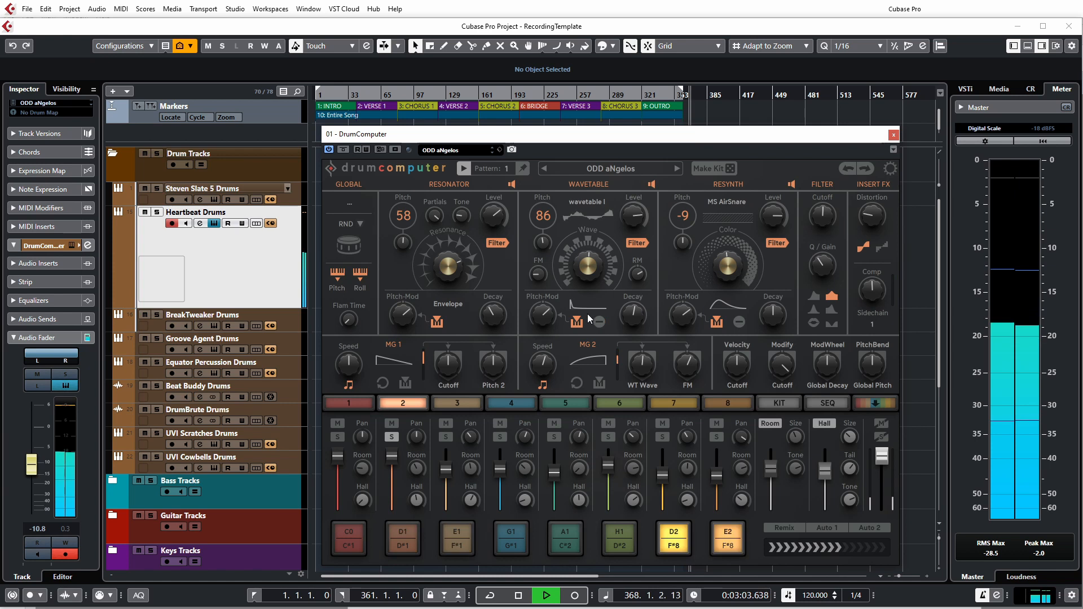
- Give the Wavetable a rounded, hump-shaped envelope and compare it with the envelope inversion on and off
click(581, 306)
click(587, 351)
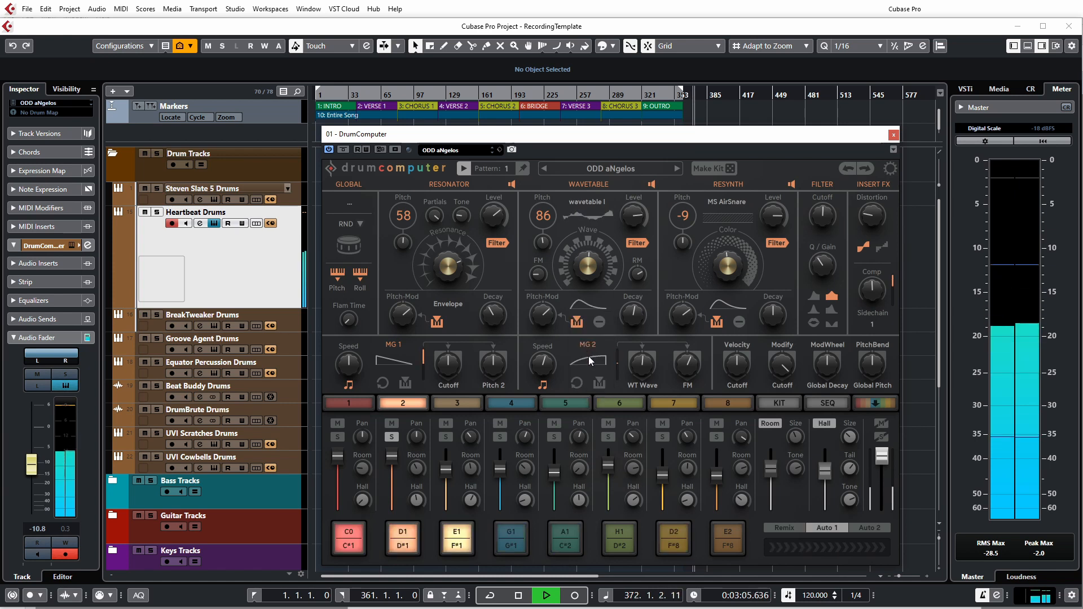
click(599, 325)
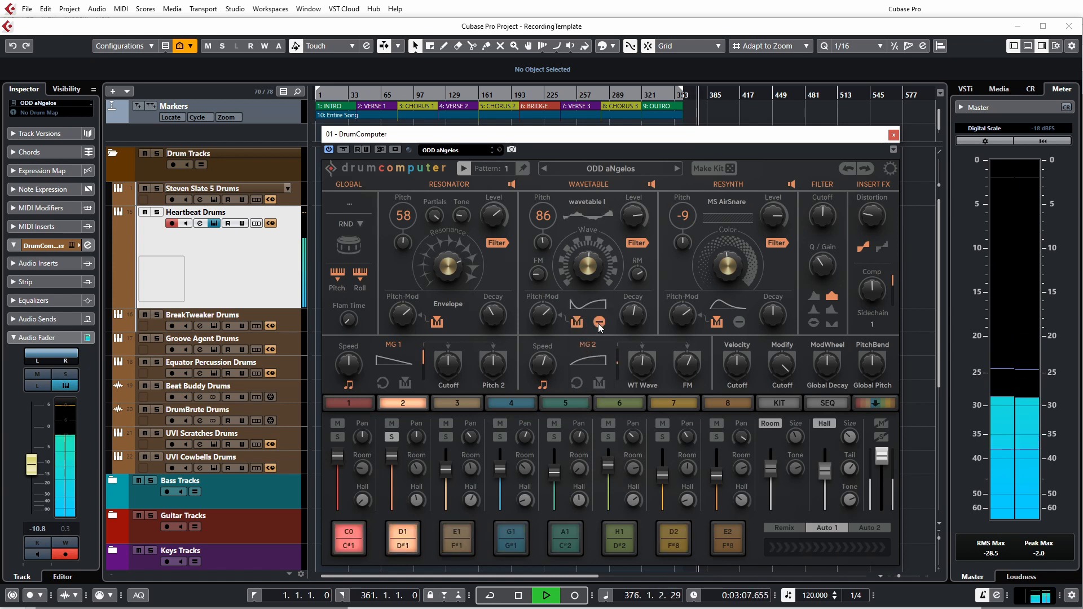
click(598, 325)
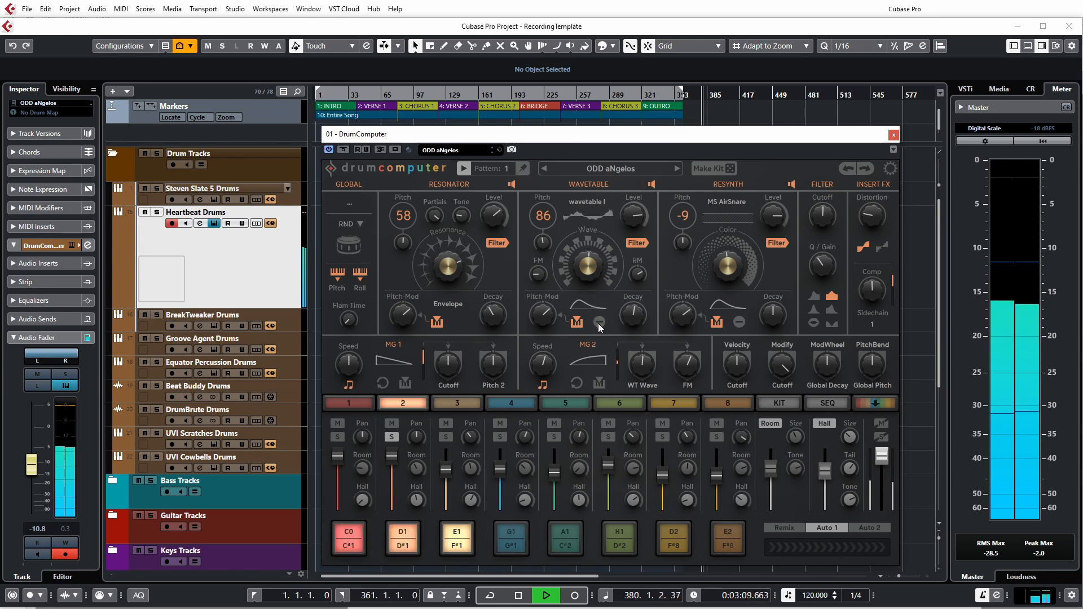
click(599, 323)
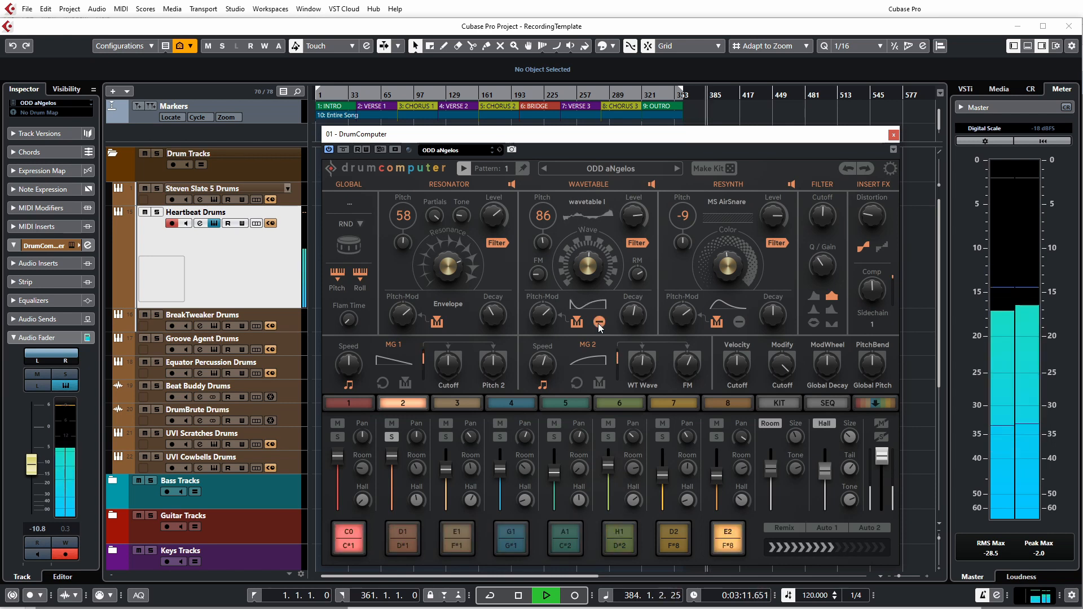
click(598, 323)
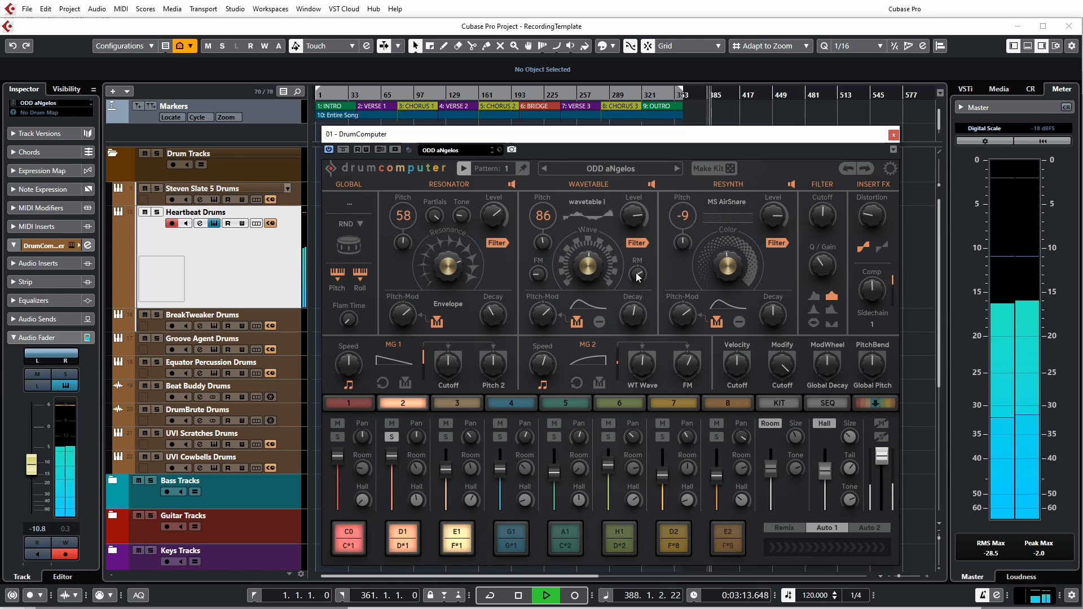
- Toggle the inversion of the Wavetable's envelope repeatedly during playback and leave it off
click(598, 323)
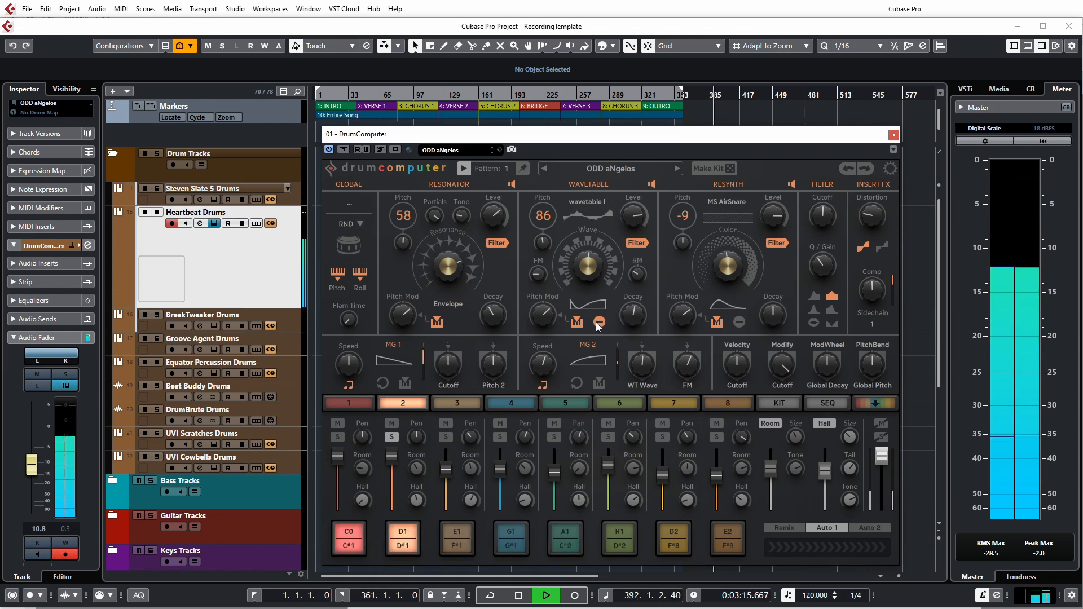
click(599, 323)
click(598, 322)
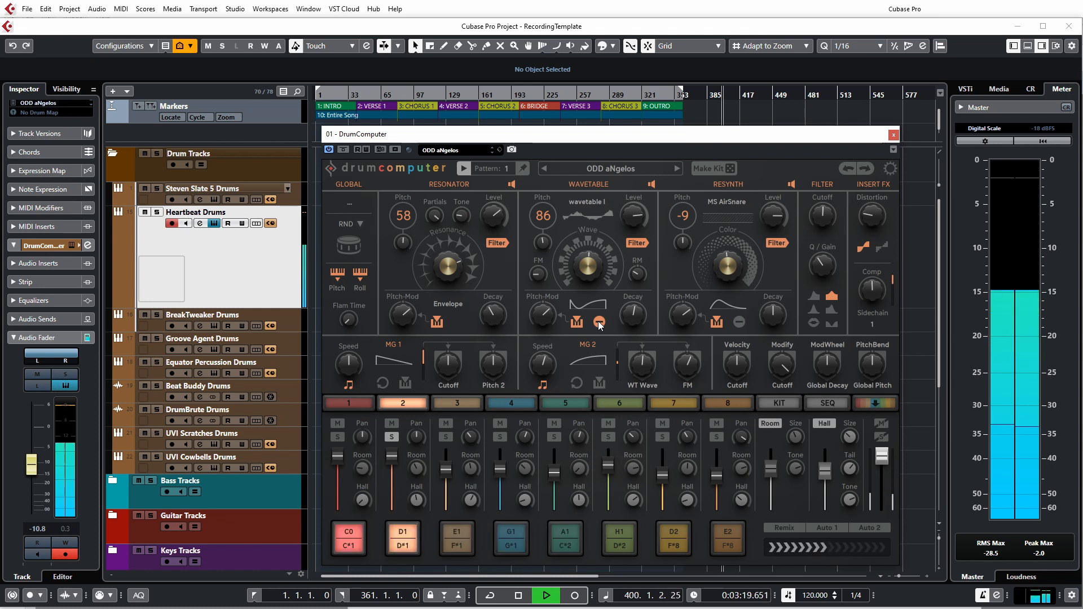
click(599, 322)
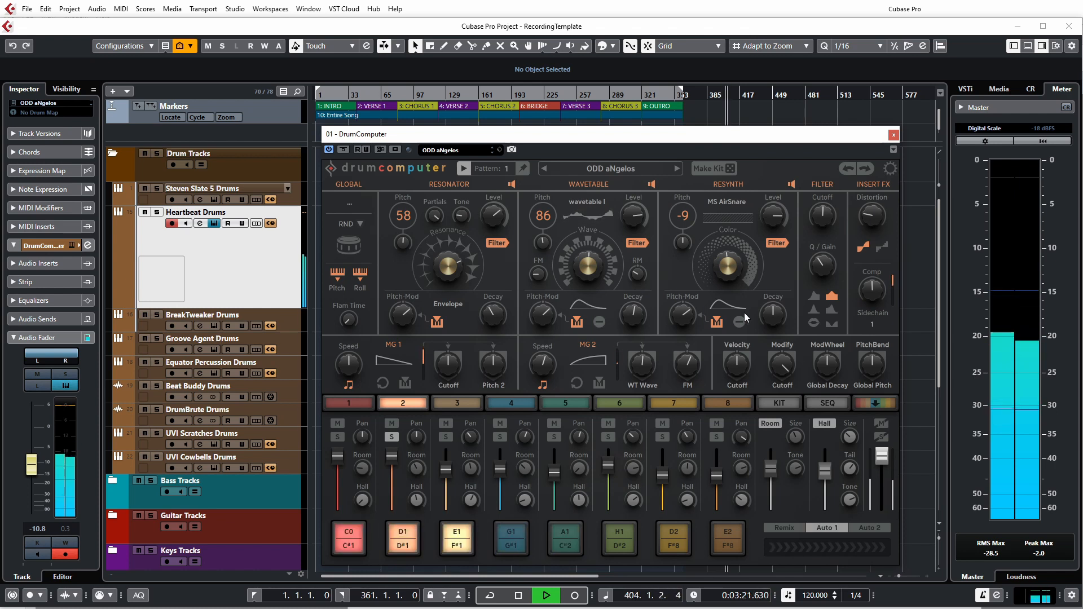
- Restart playback, mute the Resynth section to hear the snare without it, and stop playback
key(space)
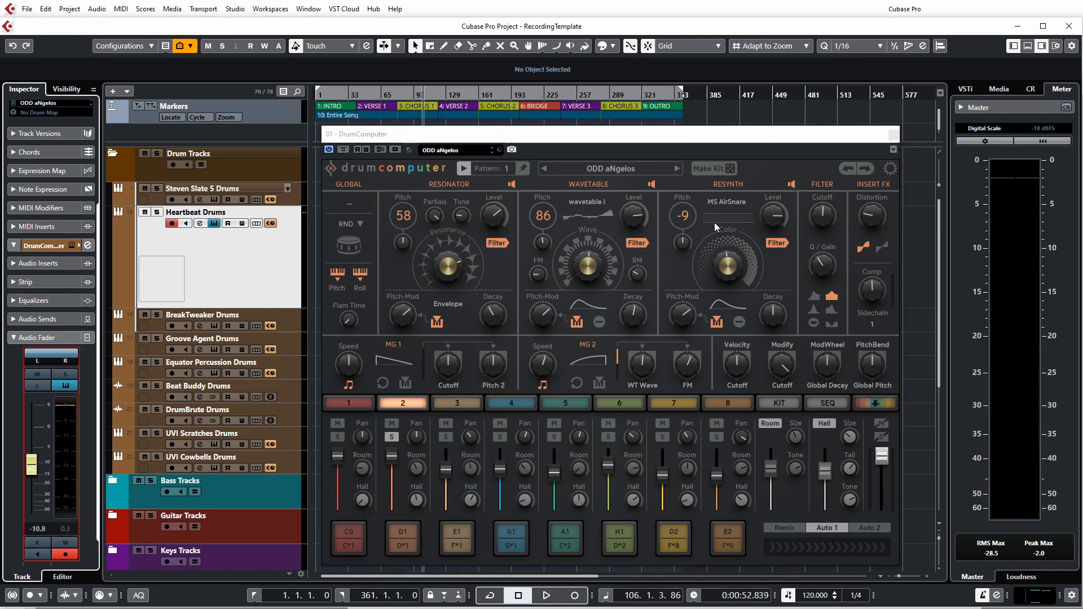
key(space)
click(792, 185)
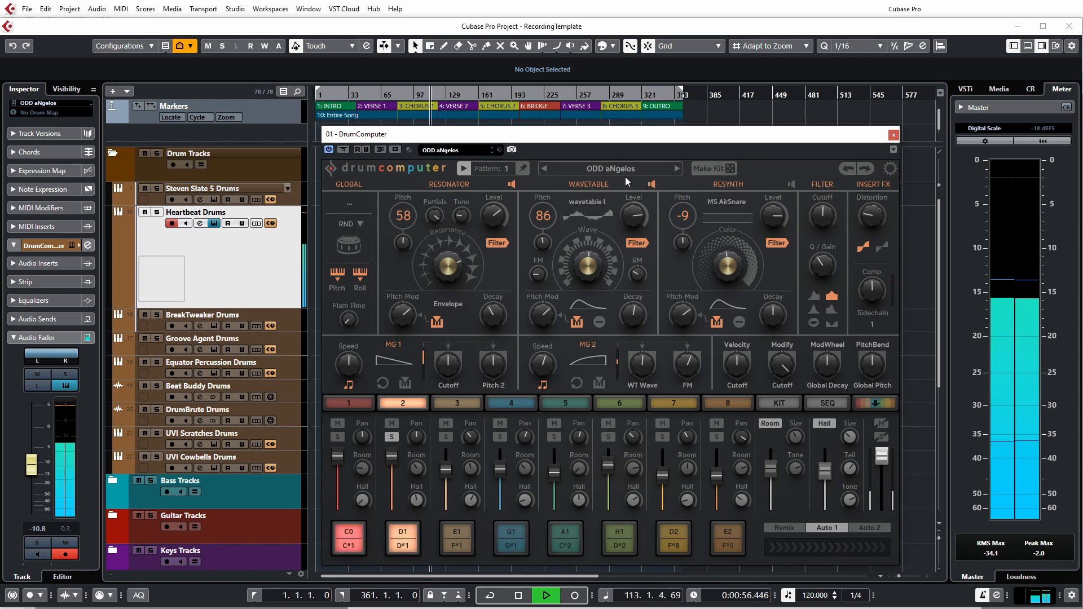
key(space)
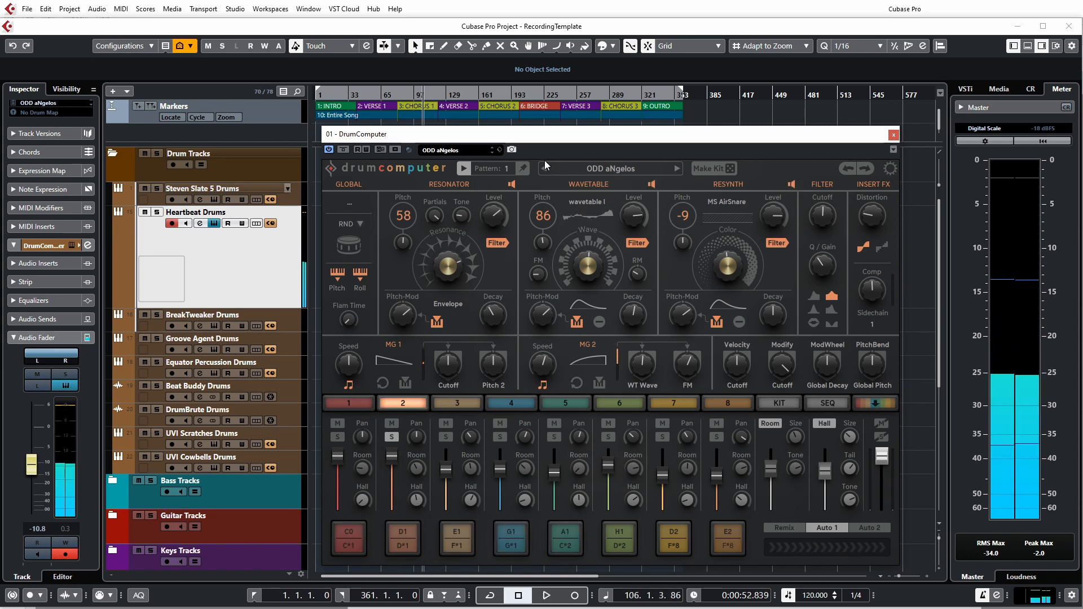
- Load the ODD Ahab preset, play it and solo channel 2, briefly comparing it with channel 3 soloed
click(544, 168)
key(space)
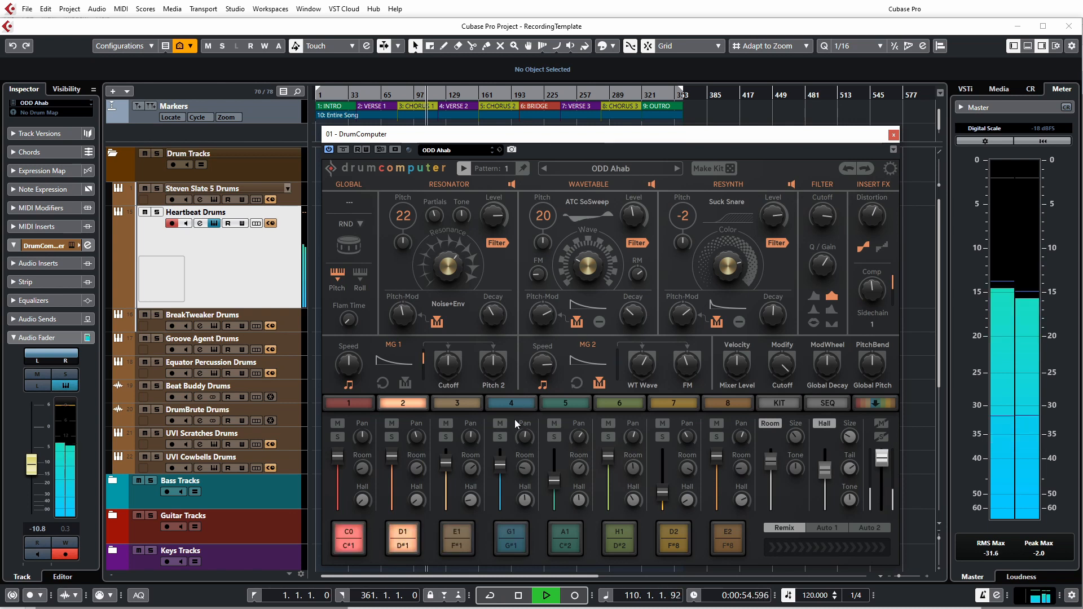
click(391, 437)
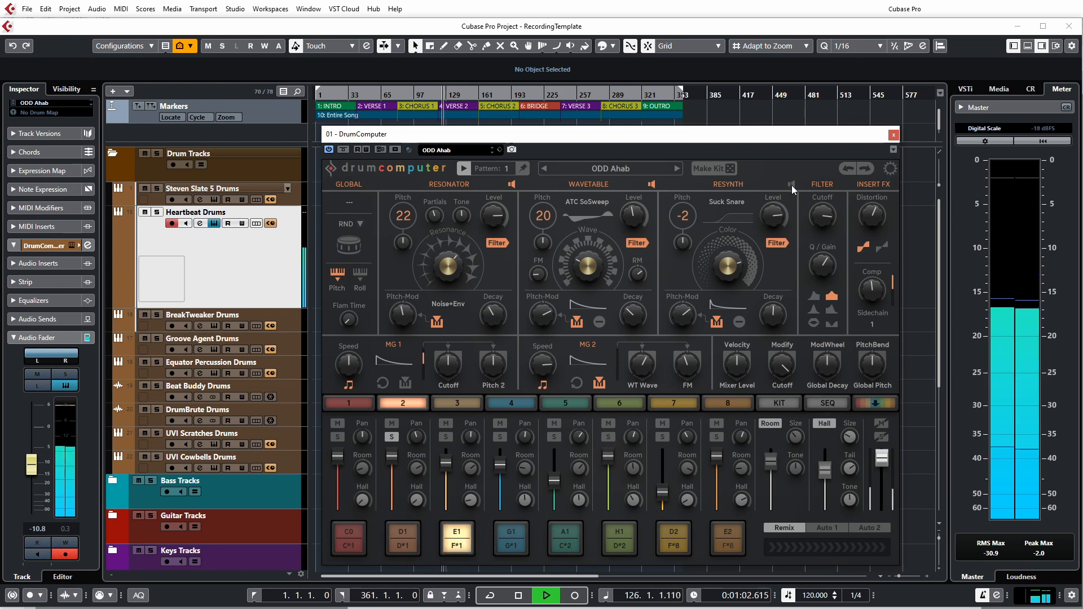
click(391, 438)
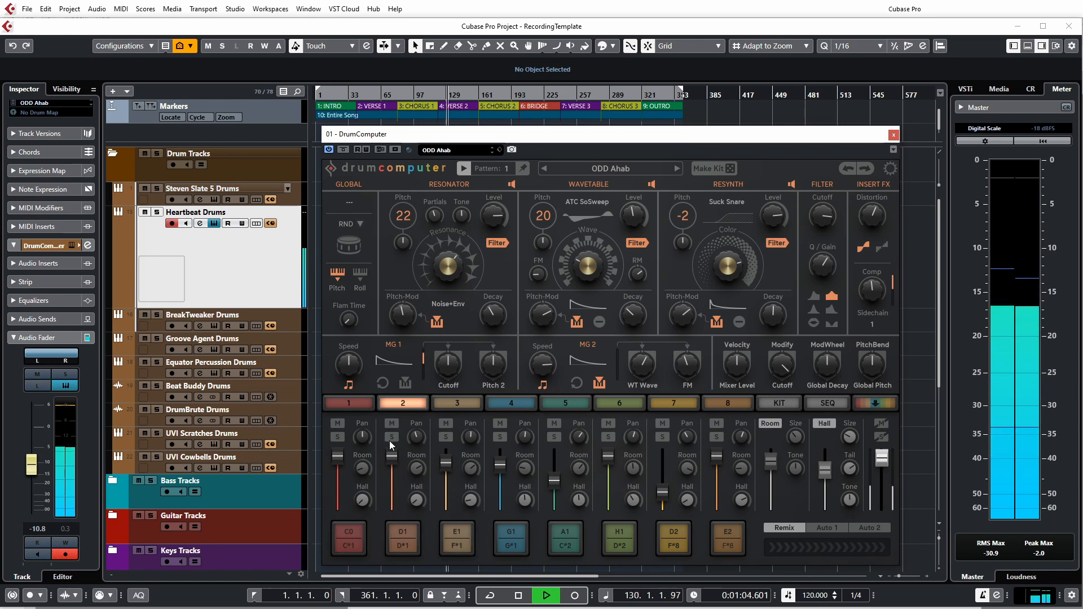
click(446, 438)
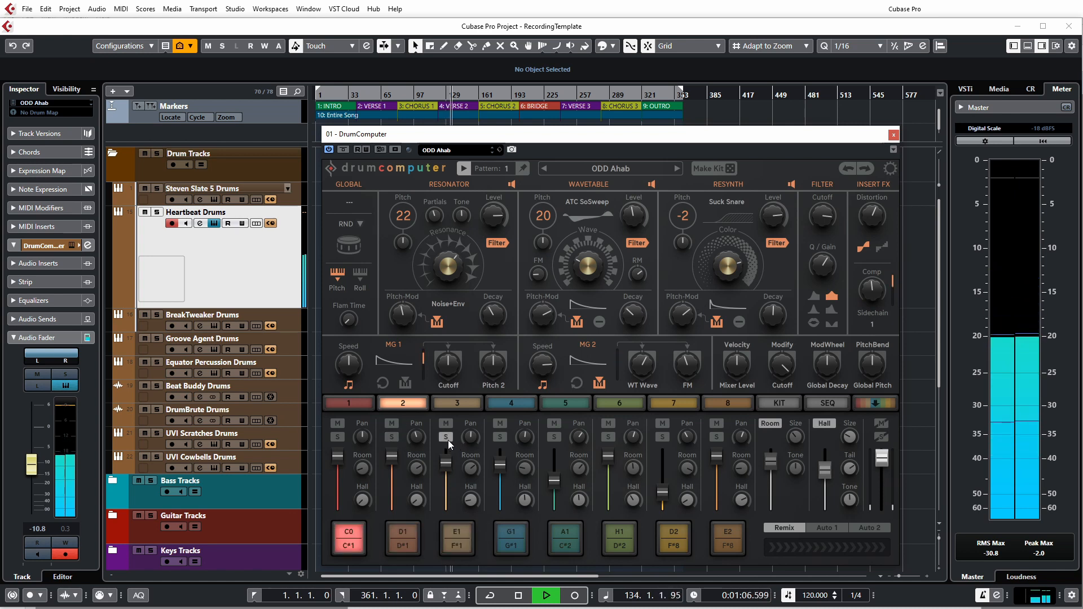
click(392, 437)
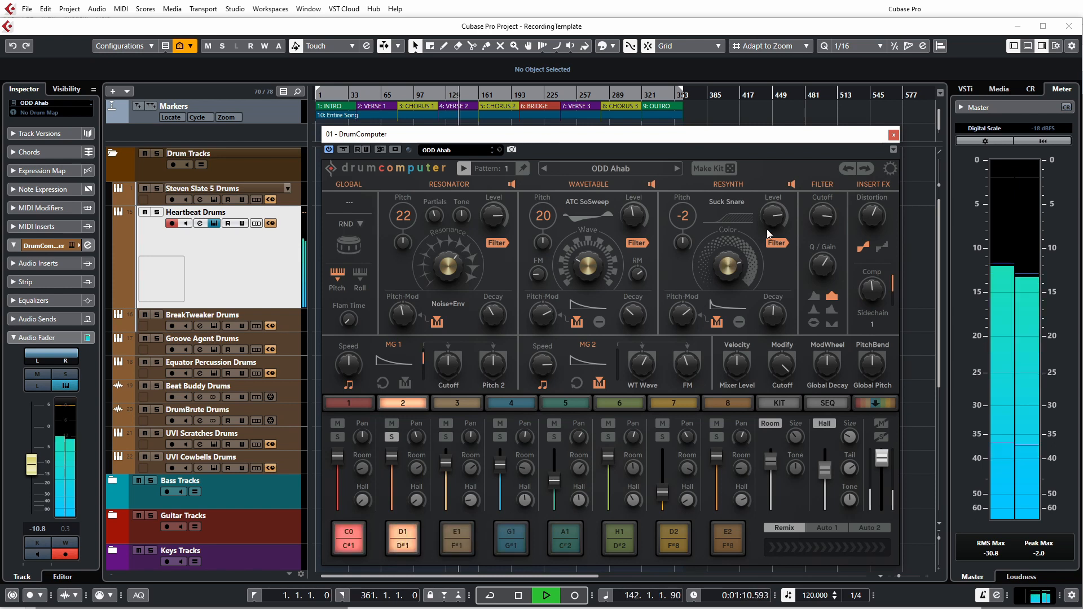
- Set the Resynth's Pitch to +16 and audition the section with its mute and Filter routing toggled
click(792, 184)
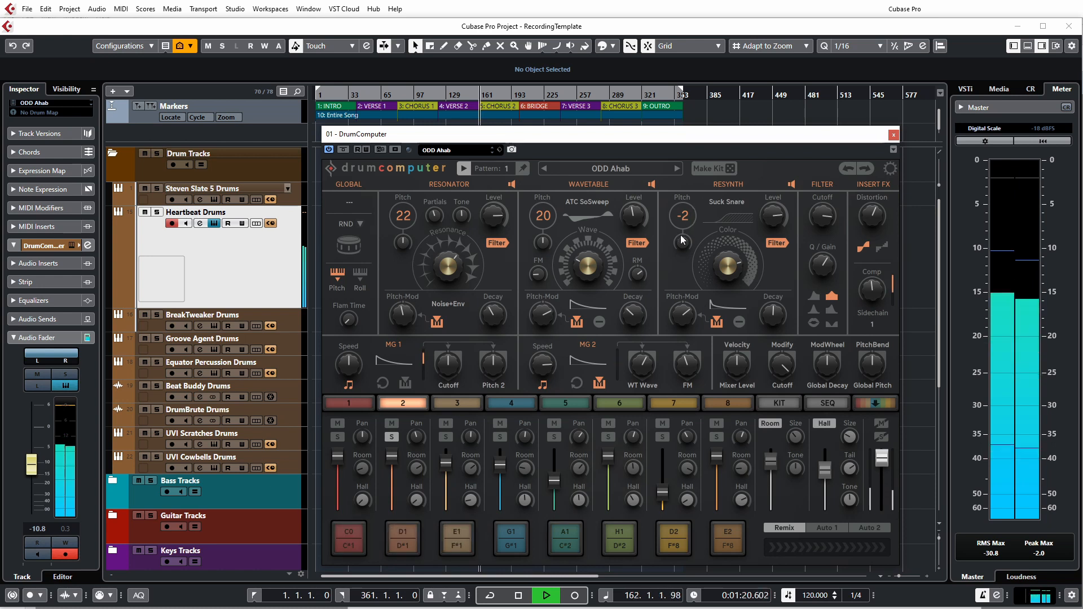
mouse_move(689, 194)
mouse_down()
mouse_move(689, 185)
mouse_move(678, 225)
mouse_move(688, 195)
mouse_up()
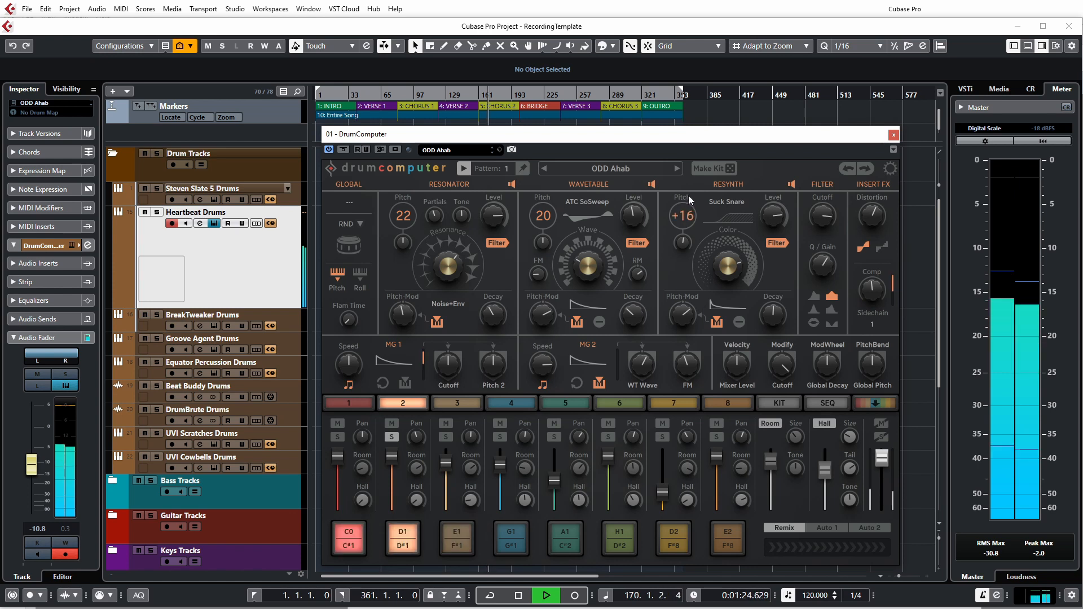
click(774, 243)
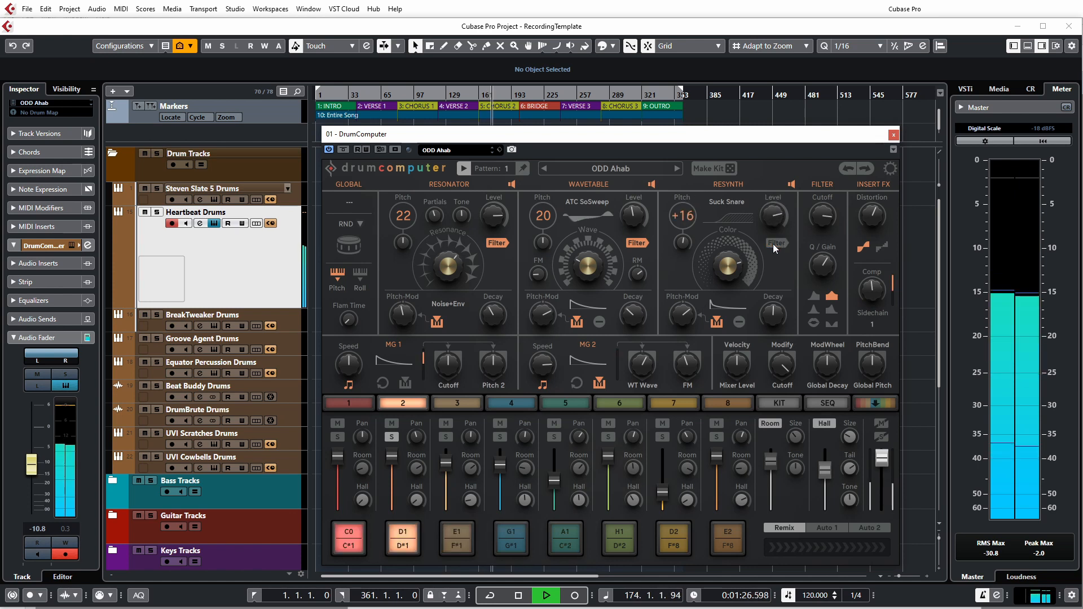
- Load the Celli Cm sample from the Accoustic category into the Resynth
click(723, 202)
mouse_move(724, 387)
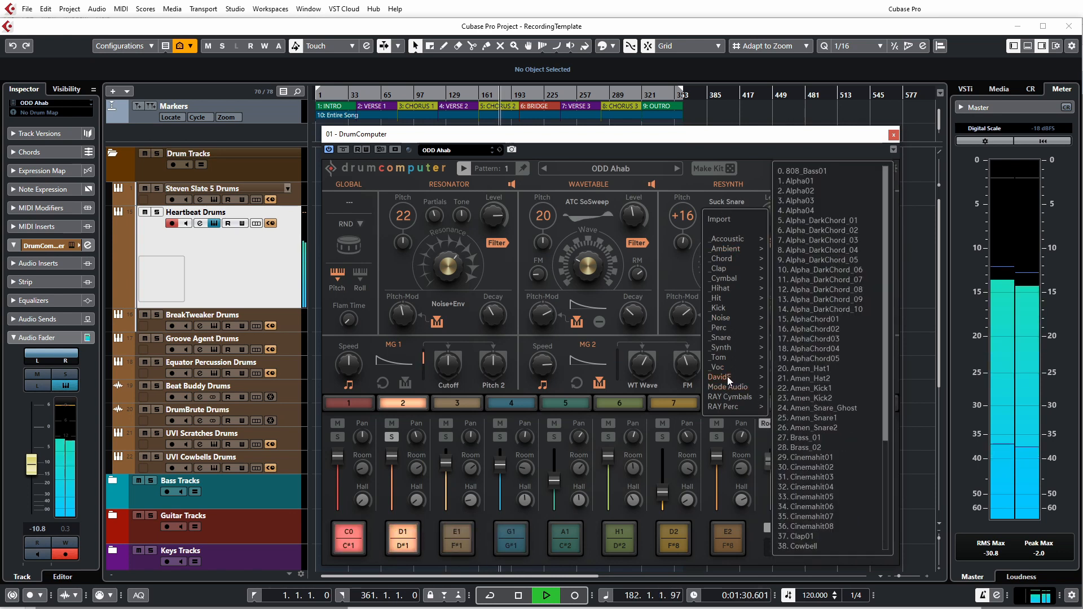
mouse_move(740, 244)
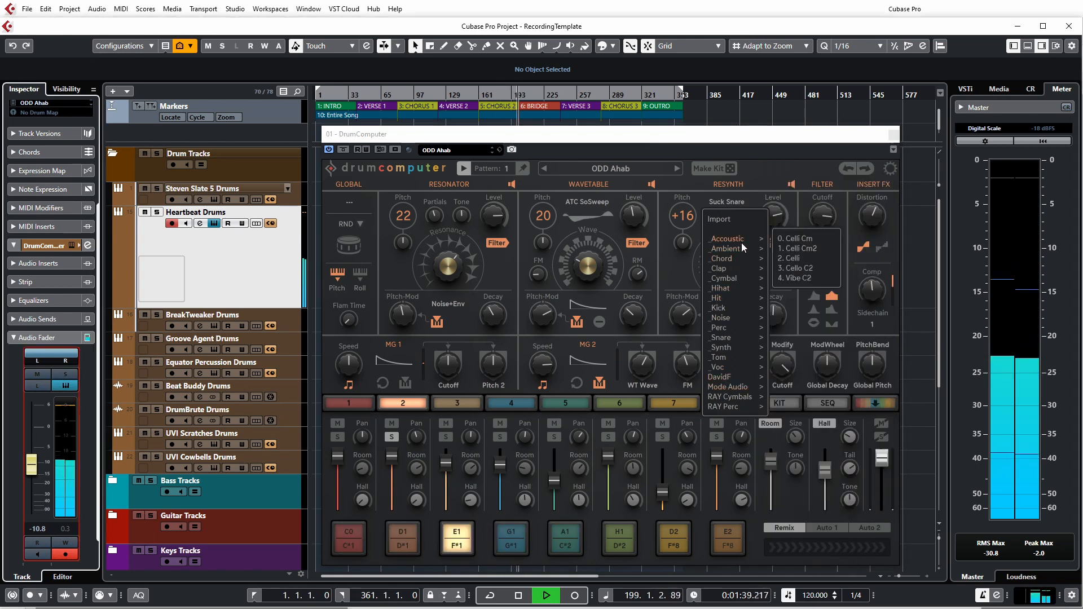
click(797, 240)
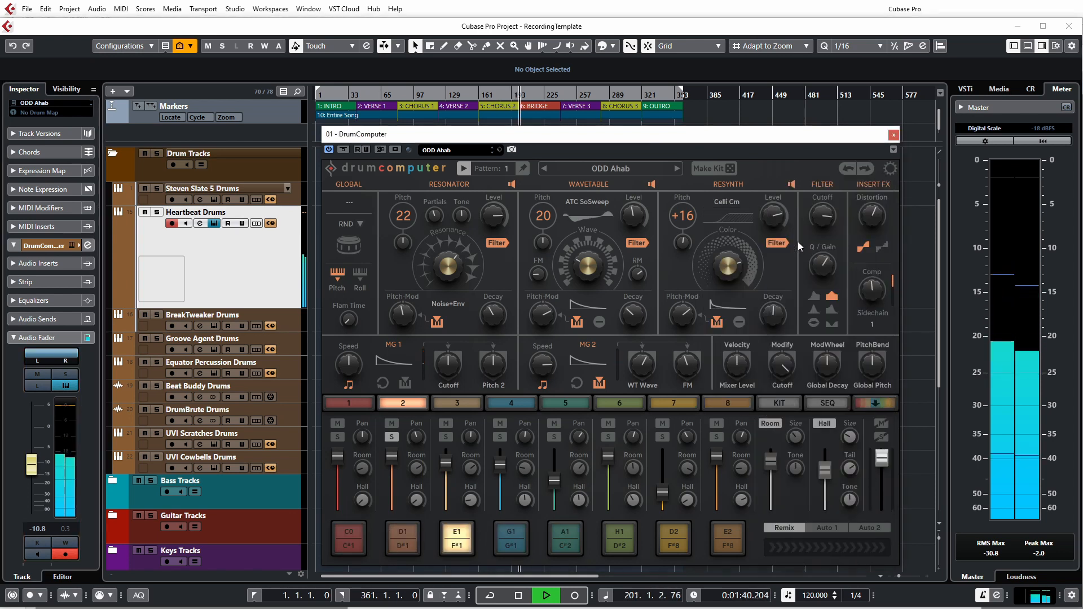
- Replace the Resynth's sample with RAY Cymbals 13 from the RAY Cymbals category
click(729, 203)
click(726, 396)
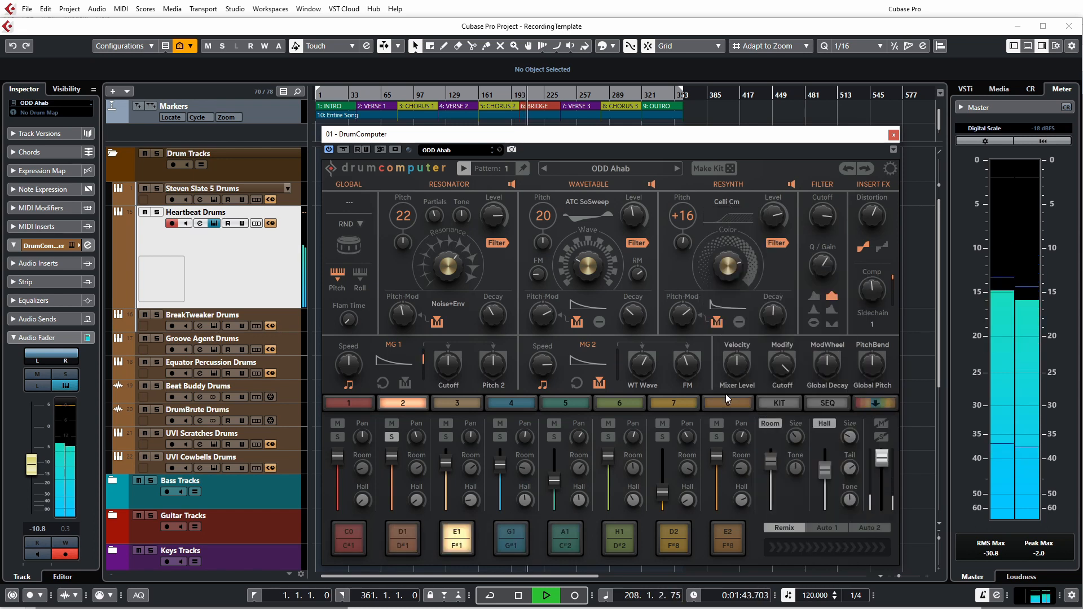
click(730, 207)
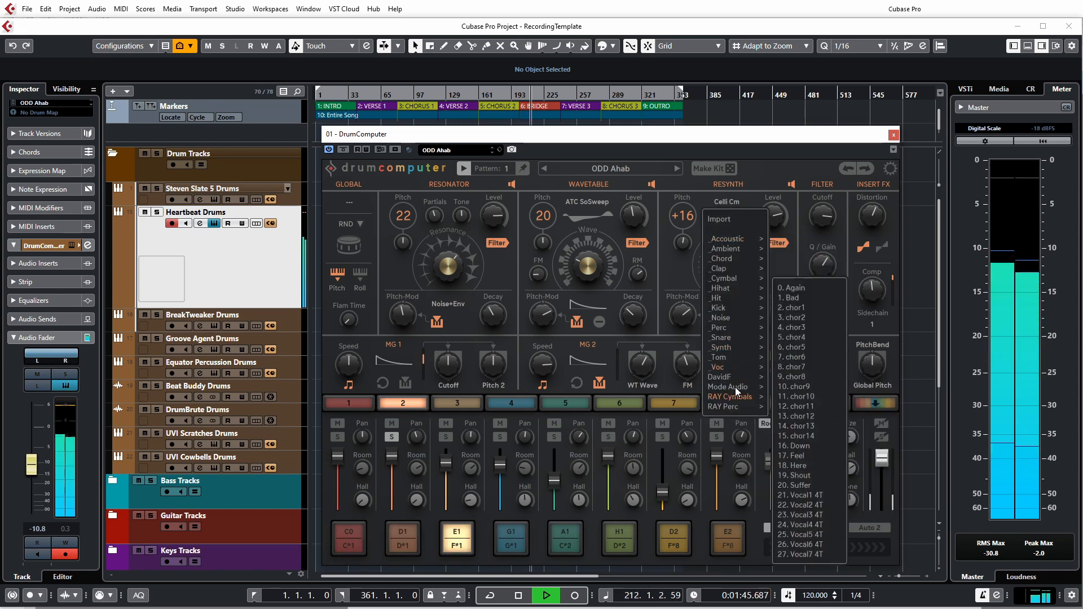
mouse_move(734, 397)
click(805, 397)
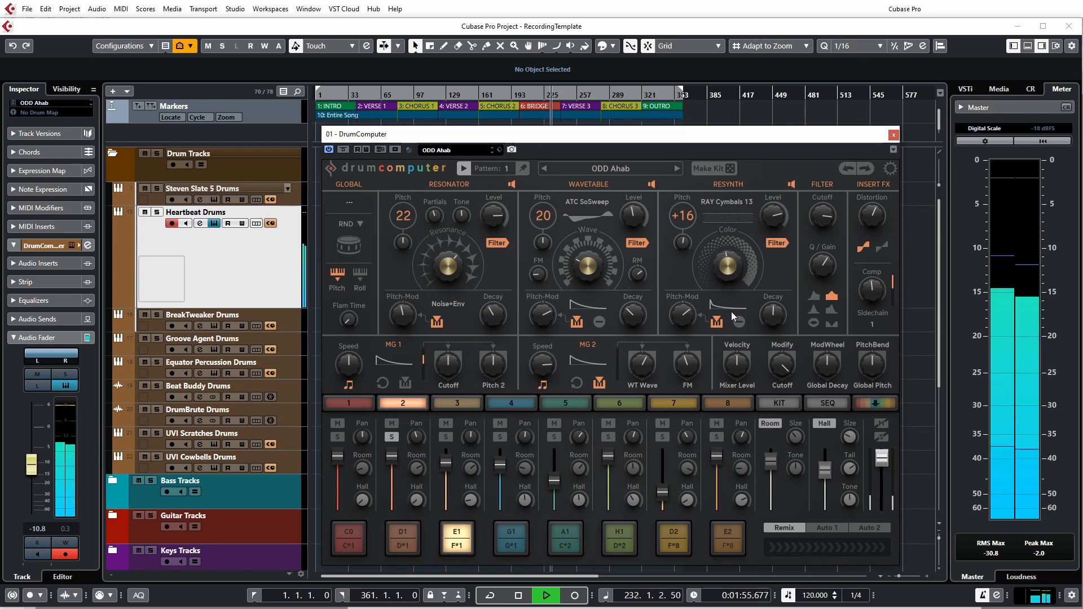
- Adjust the Resynth's Color and Decay, and give its envelope a rounded, hump-shaped curve
drag(732, 291, 732, 279)
mouse_move(773, 317)
mouse_down()
mouse_move(779, 283)
mouse_move(776, 309)
mouse_up()
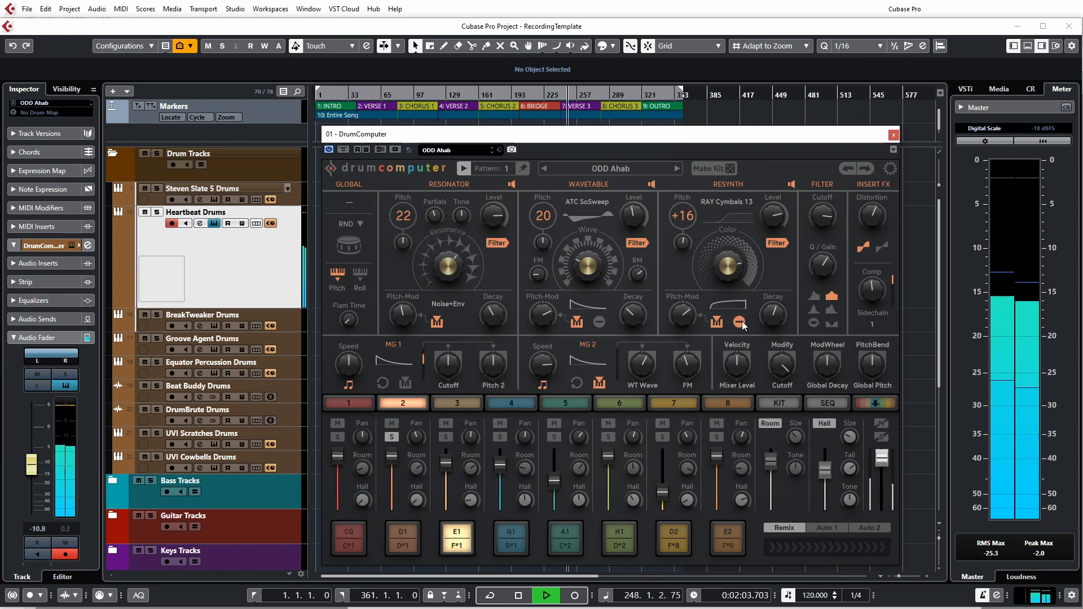
click(733, 307)
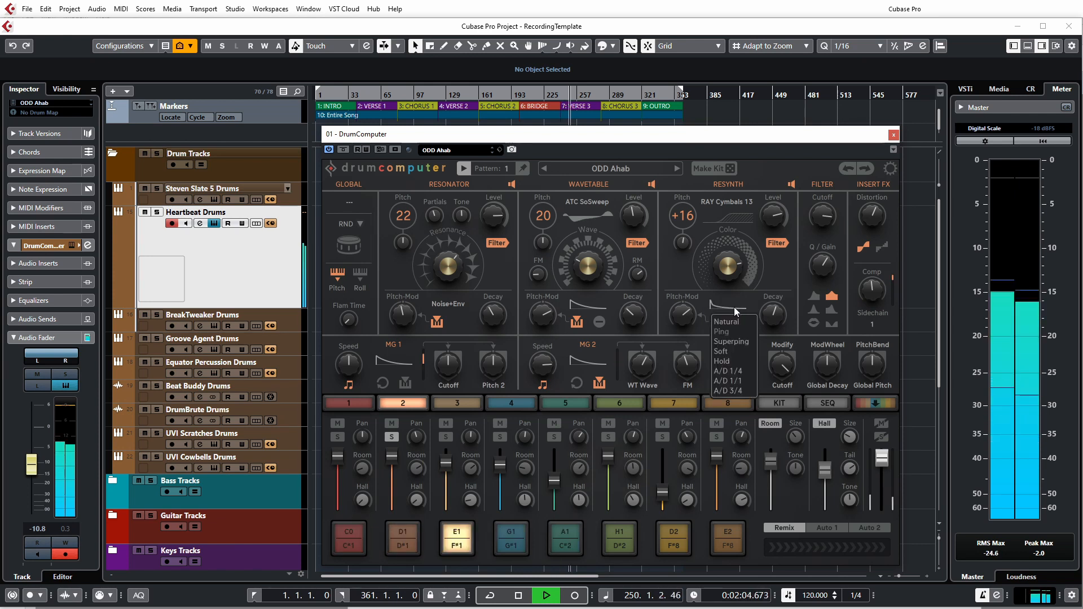
click(729, 348)
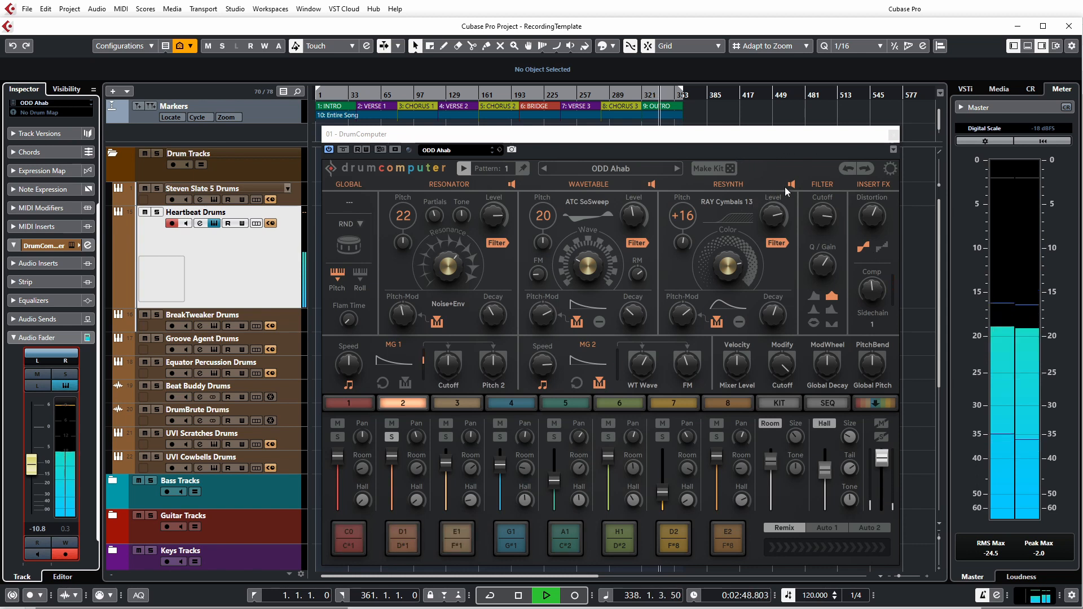
key(space)
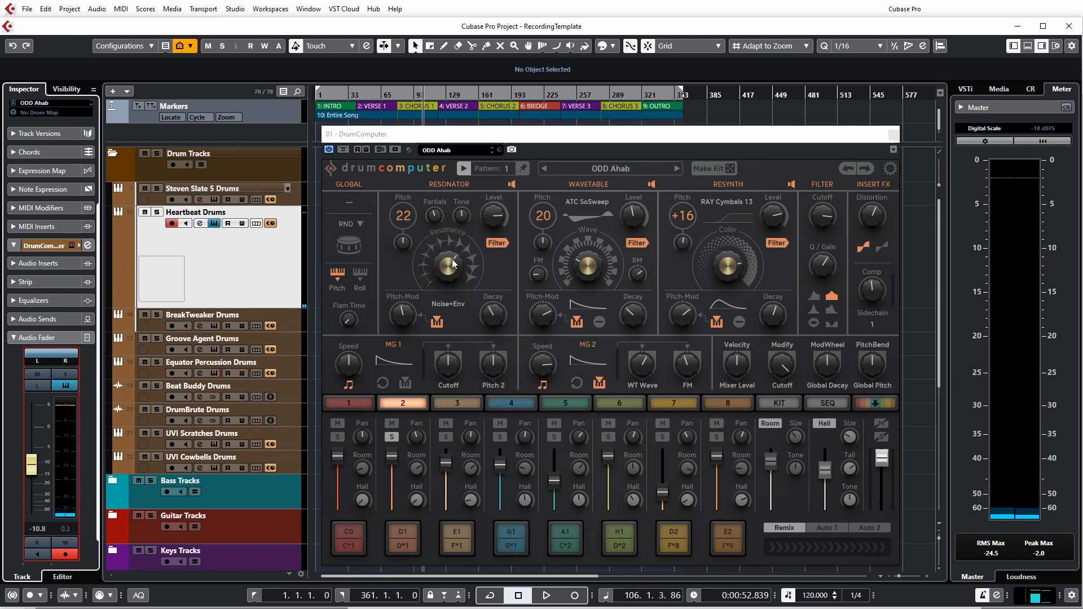
- Turn off the Filter routing for the Resonator, Wavetable and Resynth, and sweep the filter Cutoff down to 95 Hz during playback
click(499, 243)
key(space)
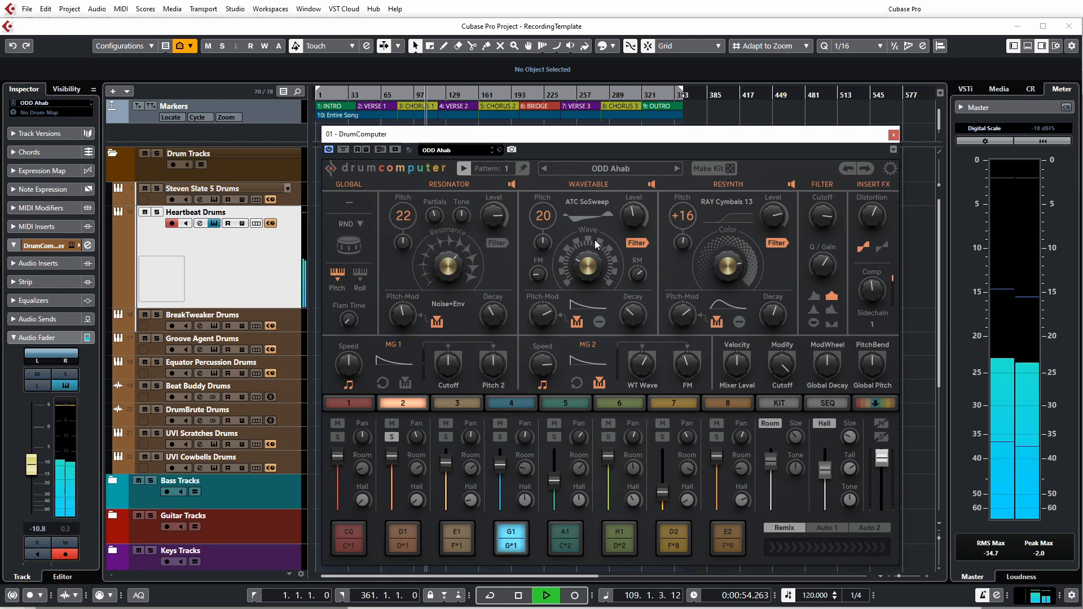
click(636, 243)
click(776, 243)
drag(826, 223, 825, 254)
drag(822, 215, 823, 286)
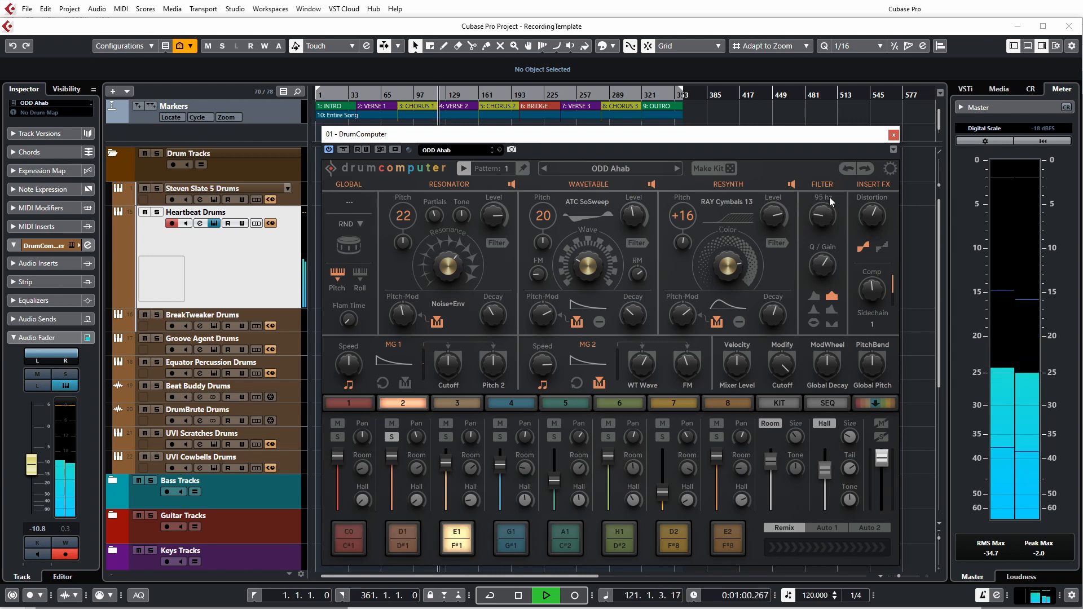
- Raise the insert Distortion to its maximum and compare the two distortion types, ending on the second one
drag(873, 218, 886, 149)
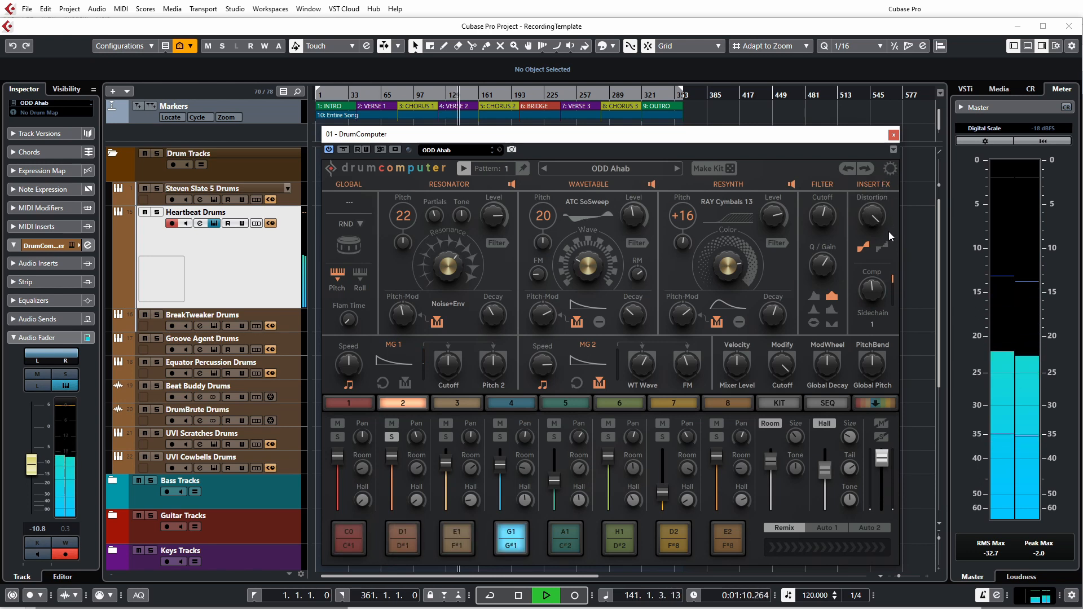
click(883, 247)
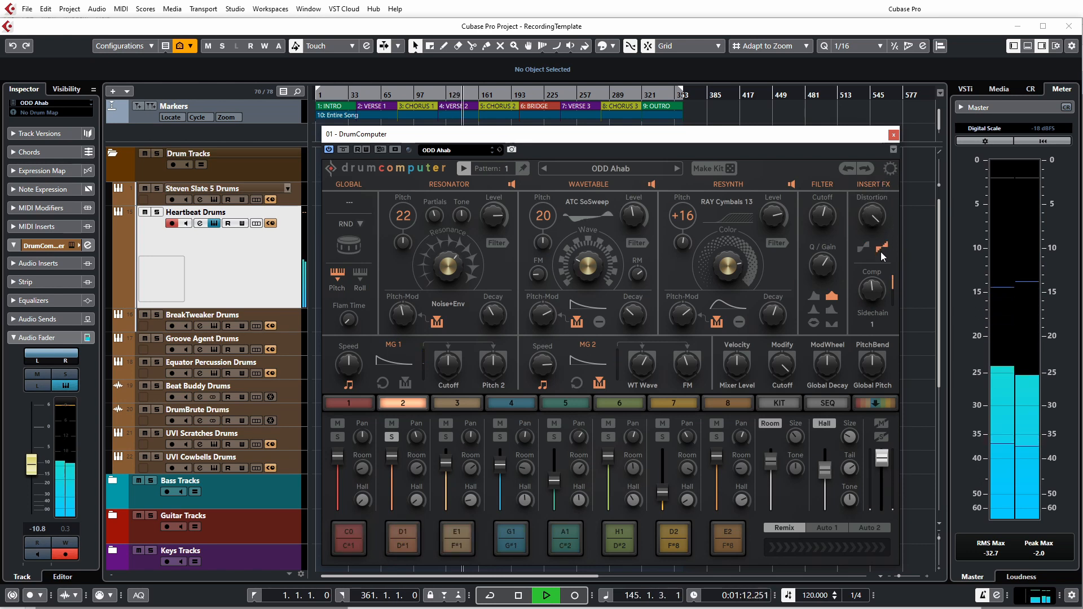
click(866, 248)
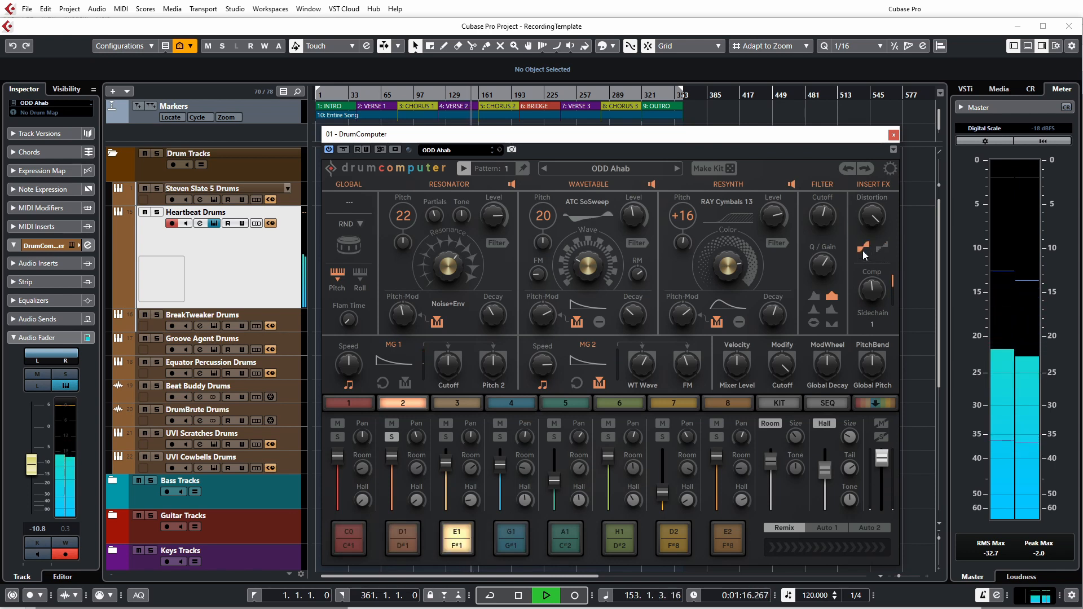
click(881, 249)
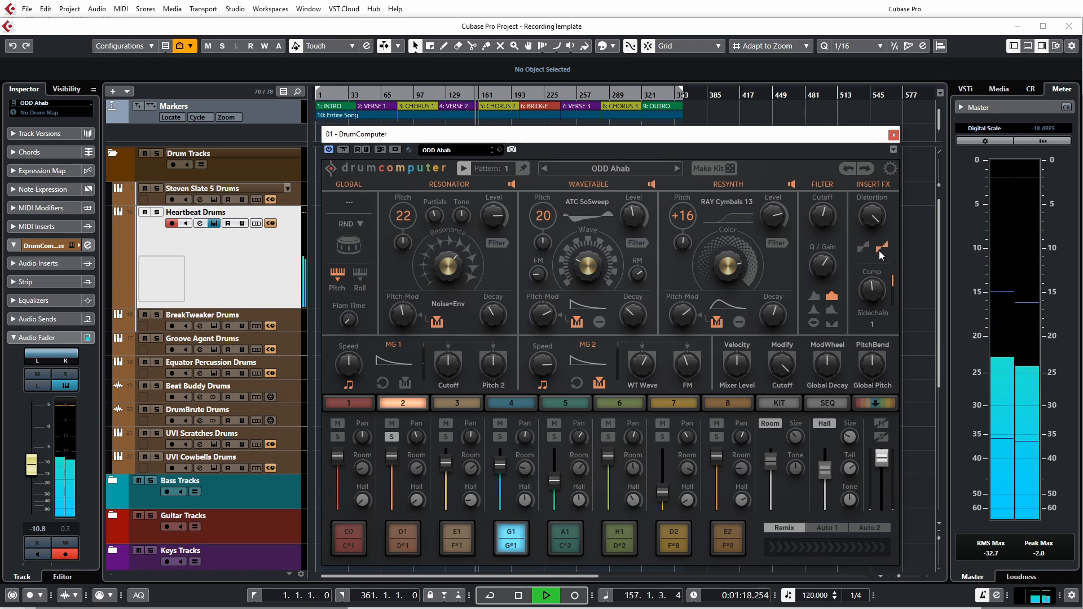
- Lower the Distortion amount and sweep the compressor between 100% and 0%
mouse_move(875, 214)
drag(875, 214, 867, 245)
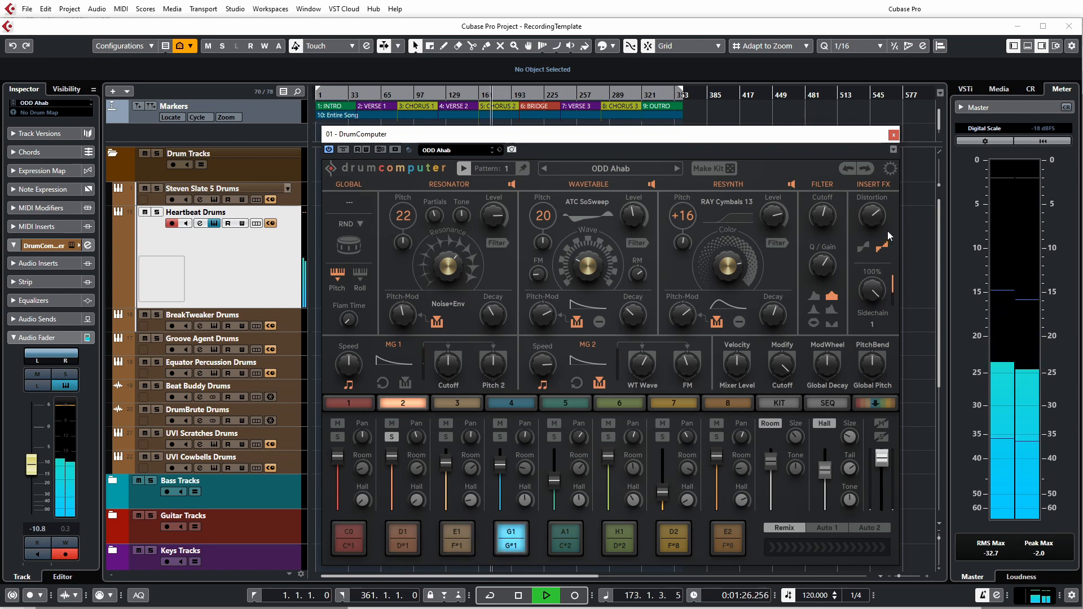
drag(872, 290, 879, 348)
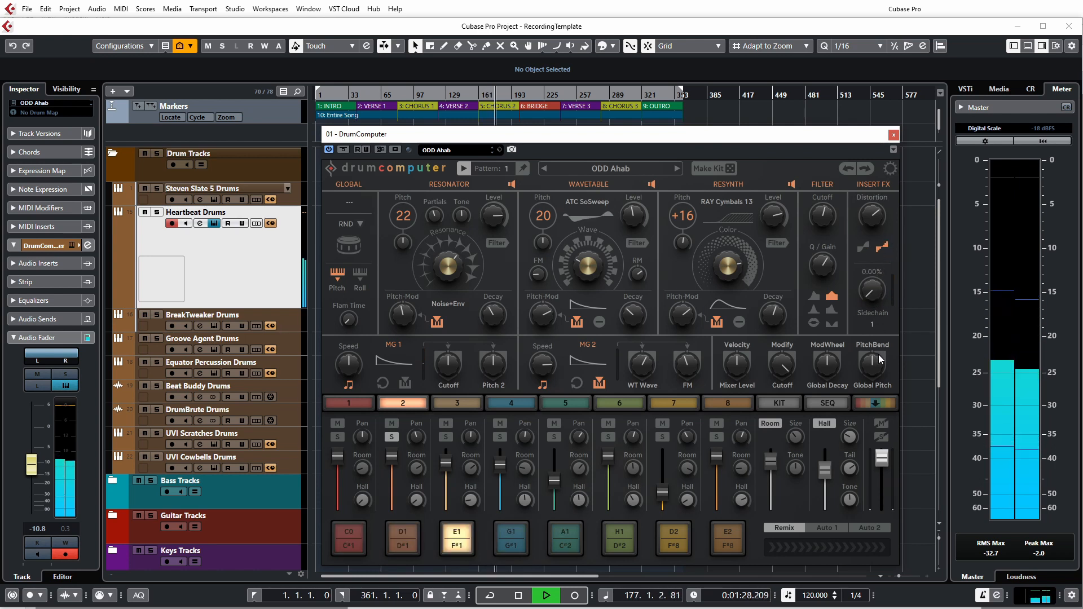
mouse_move(872, 294)
mouse_down()
mouse_move(881, 268)
mouse_move(876, 298)
mouse_up()
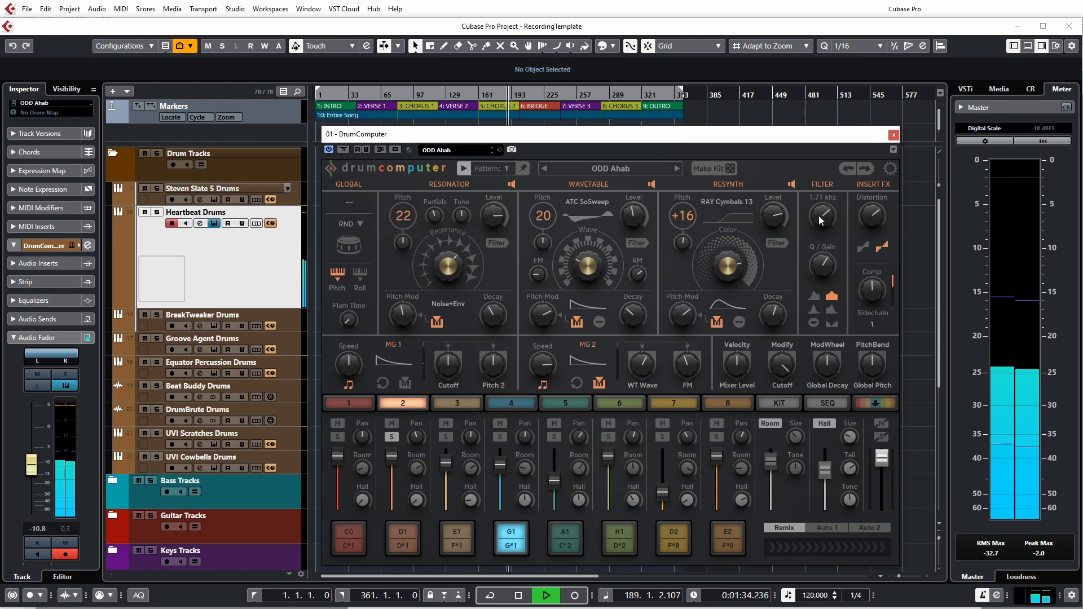
- Re-enable the Filter routing for the Resonator, Wavetable and Resynth, and sweep the filter's Cutoff and Q/Gain
click(500, 244)
click(638, 243)
click(776, 243)
drag(827, 209, 824, 154)
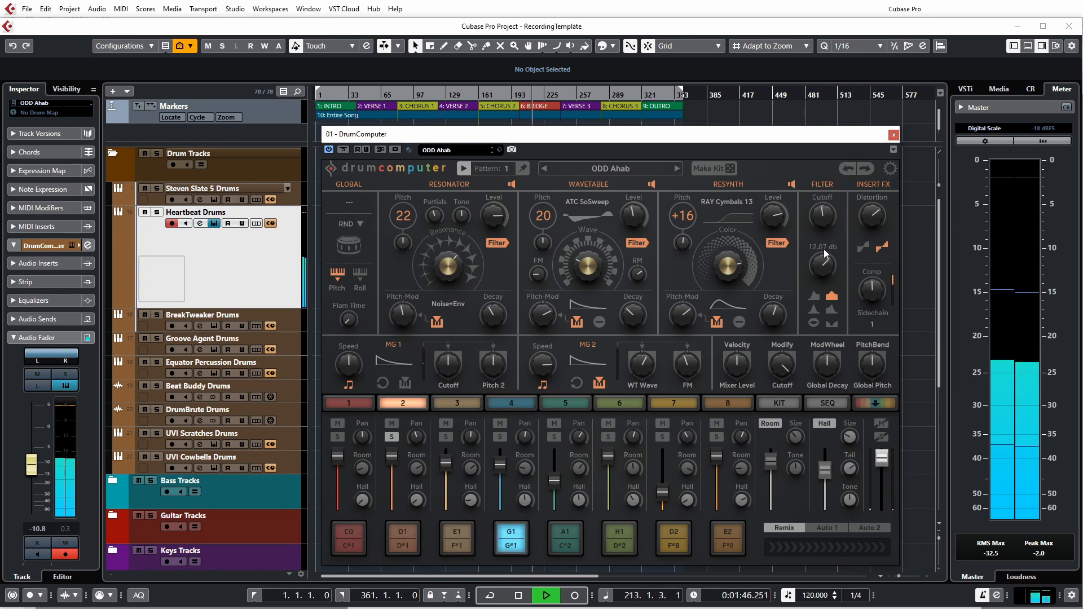
mouse_move(823, 265)
mouse_down()
mouse_move(821, 313)
mouse_move(829, 271)
mouse_up()
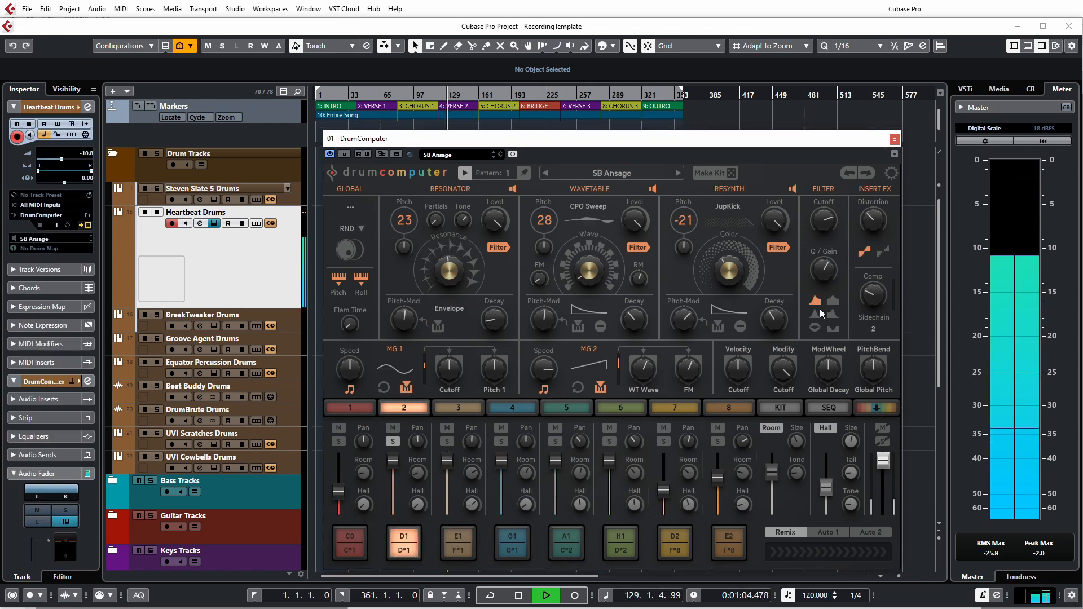
- Audition the second, third and fourth filter types on the snare during playback, sweeping the Cutoff between about 247 Hz and 3.32 kHz
drag(815, 226, 813, 266)
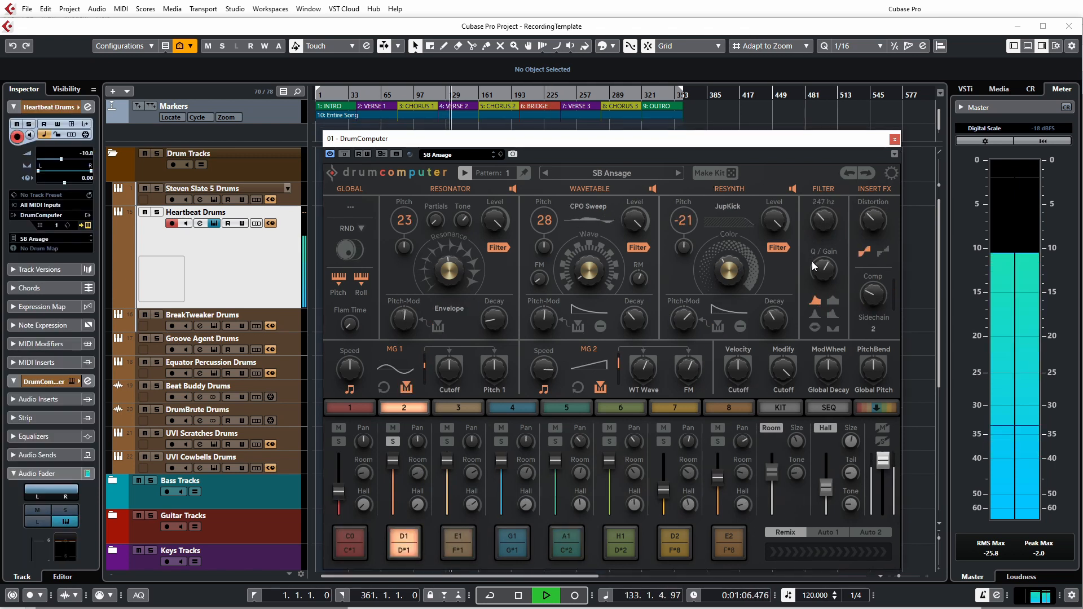
click(833, 301)
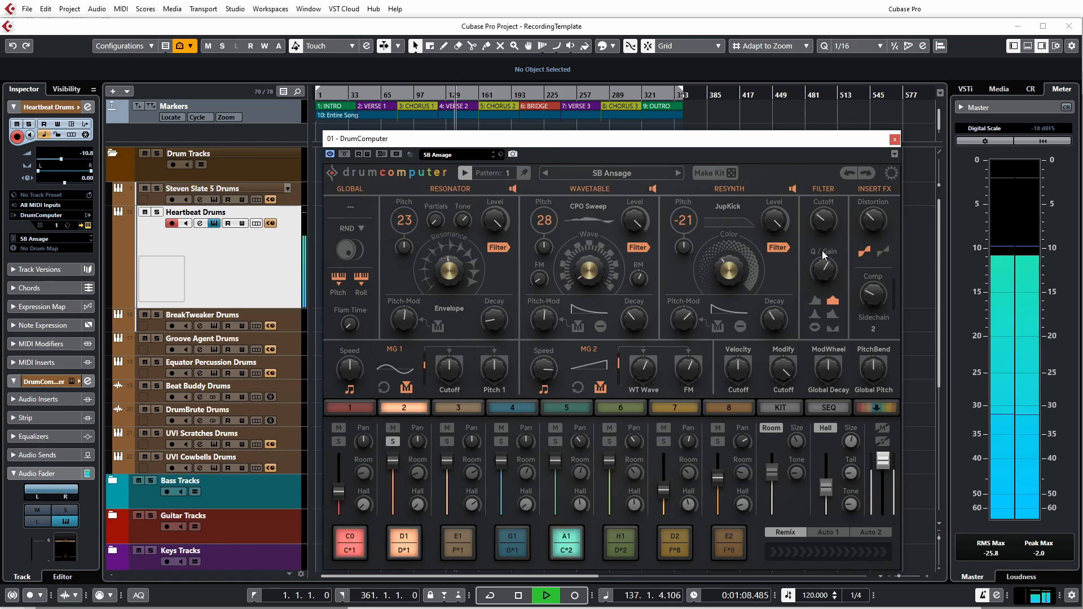
click(815, 314)
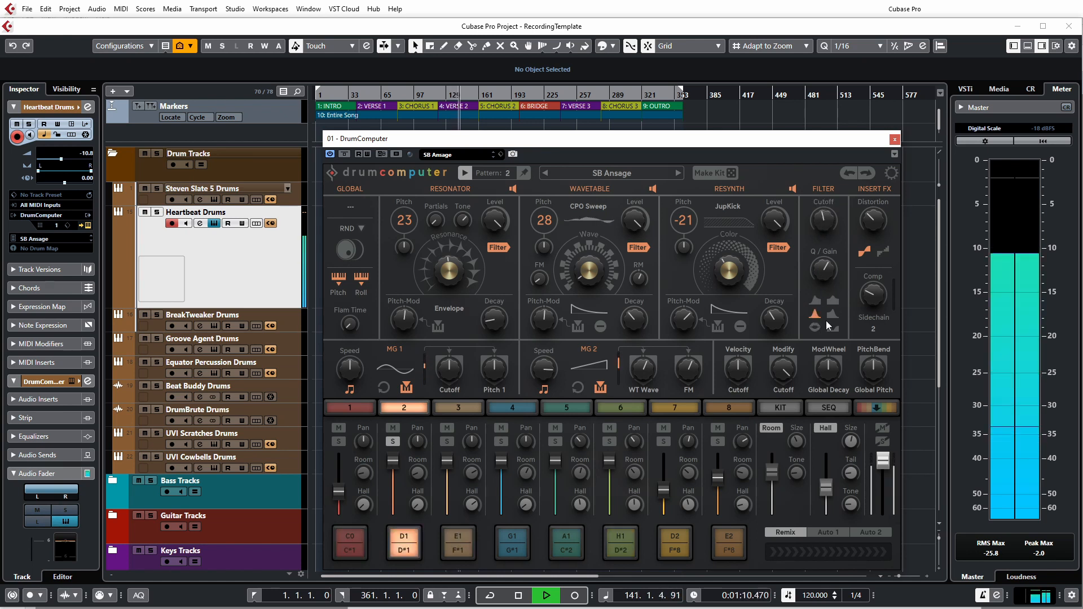
drag(824, 211, 824, 173)
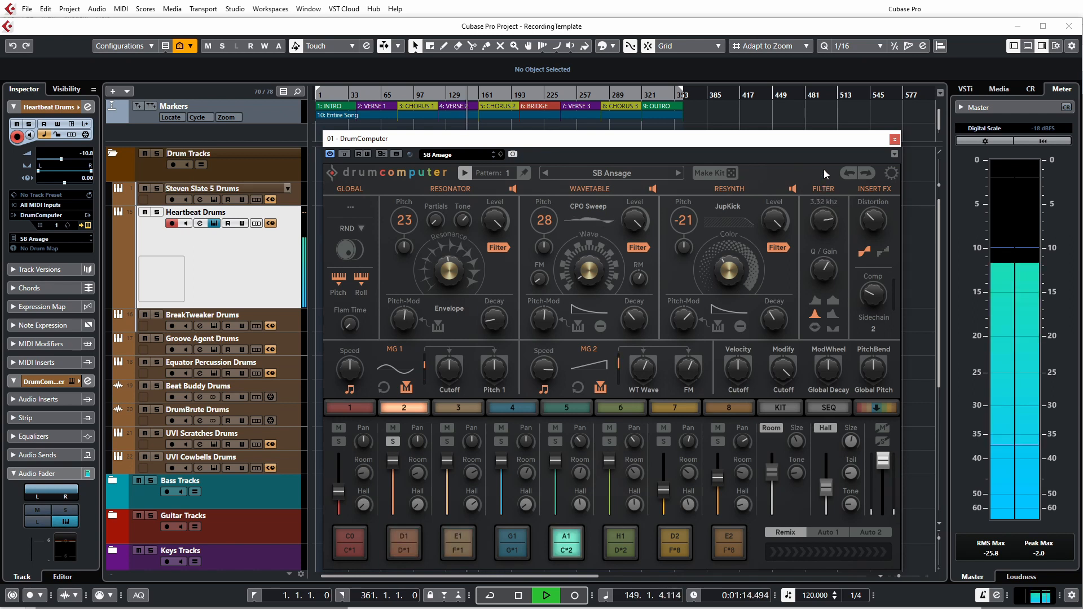
click(833, 315)
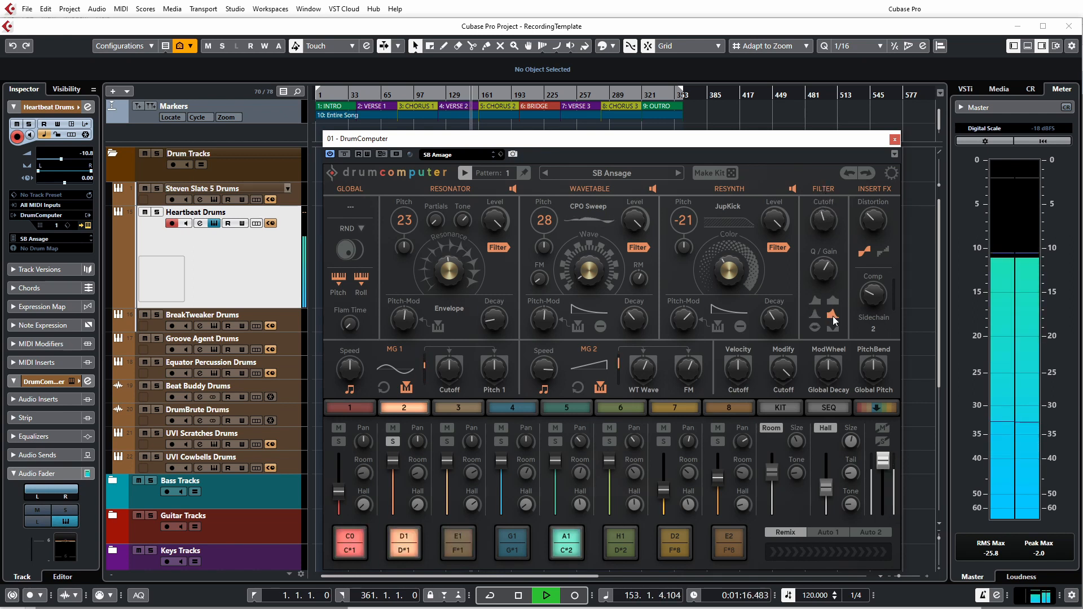
mouse_move(825, 221)
mouse_down()
mouse_move(834, 148)
mouse_move(817, 238)
mouse_move(827, 150)
mouse_move(832, 215)
mouse_up()
- Try the last filter type, switch to the lips-shaped one, adjust its Cutoff and Q/Gain, and stop playback
click(832, 328)
click(816, 327)
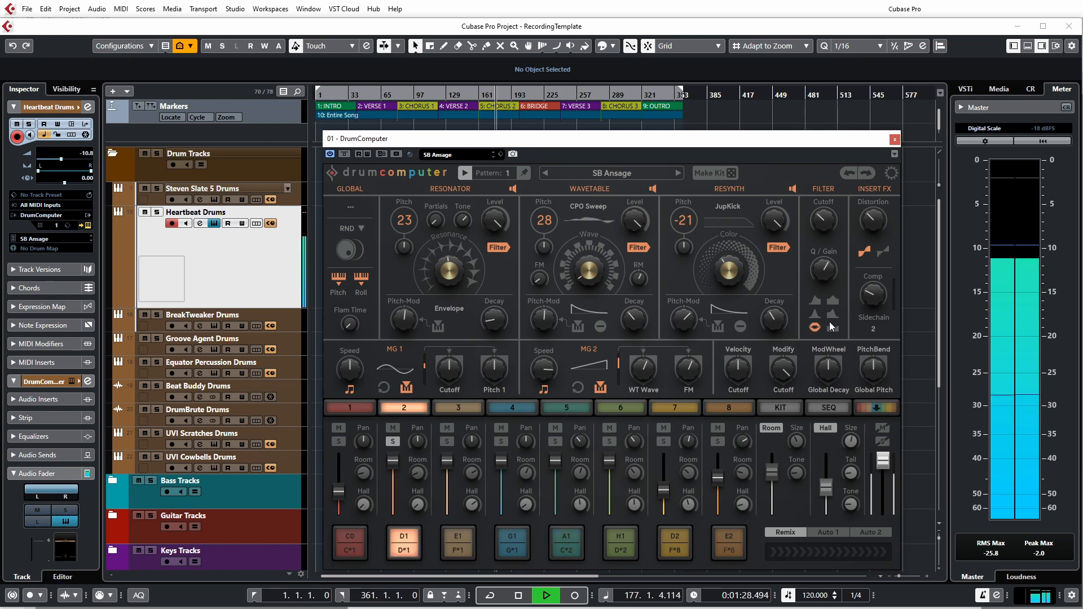
drag(822, 224, 829, 192)
drag(830, 272, 821, 222)
key(space)
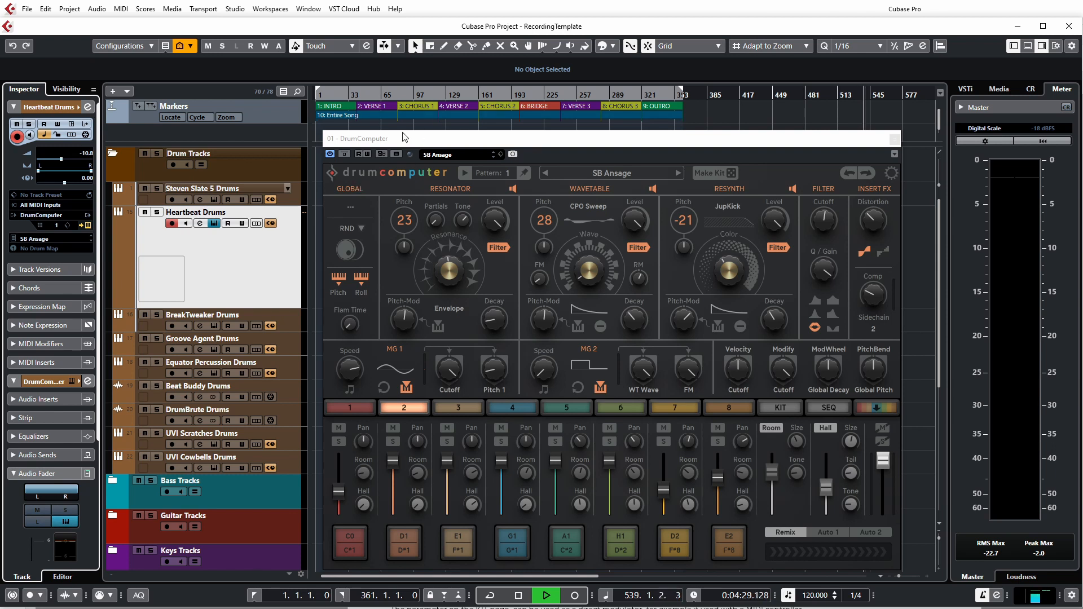
- Enable looping for modulation generator MG 1 and audition the drum pads
click(408, 528)
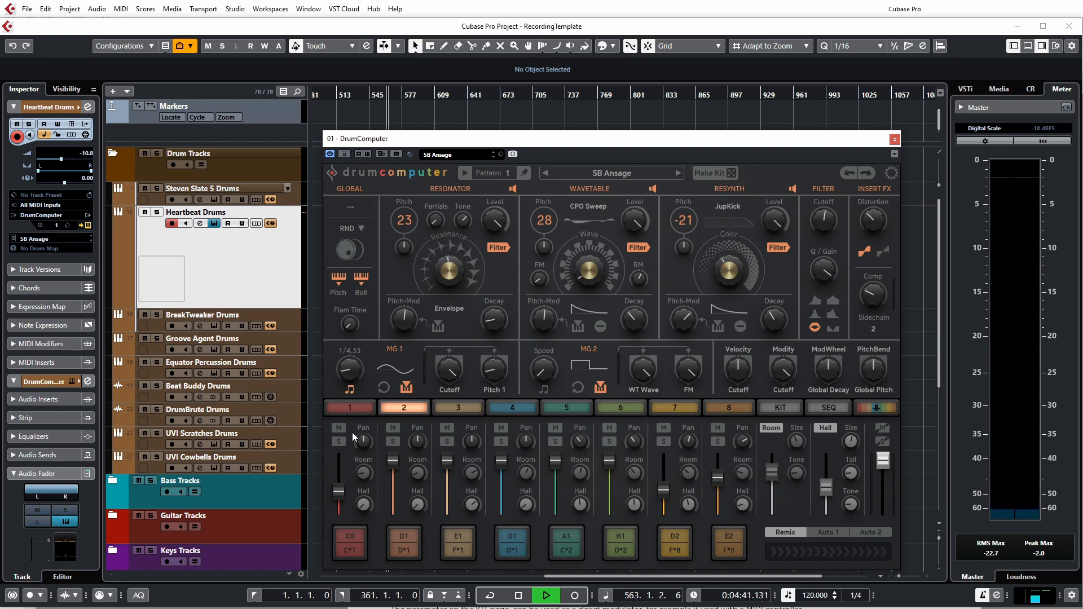
click(386, 388)
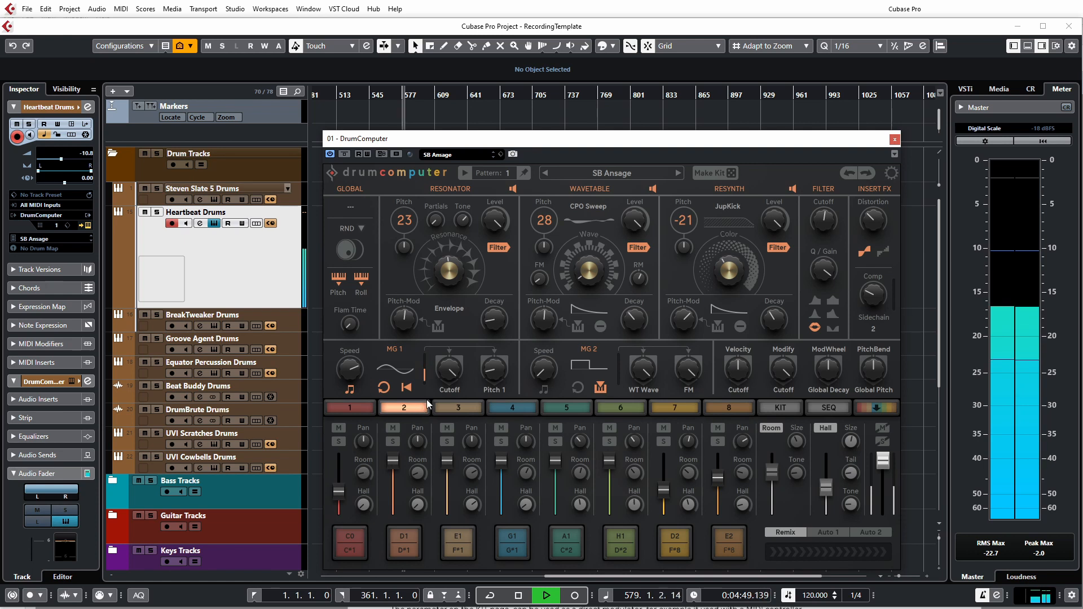
click(340, 549)
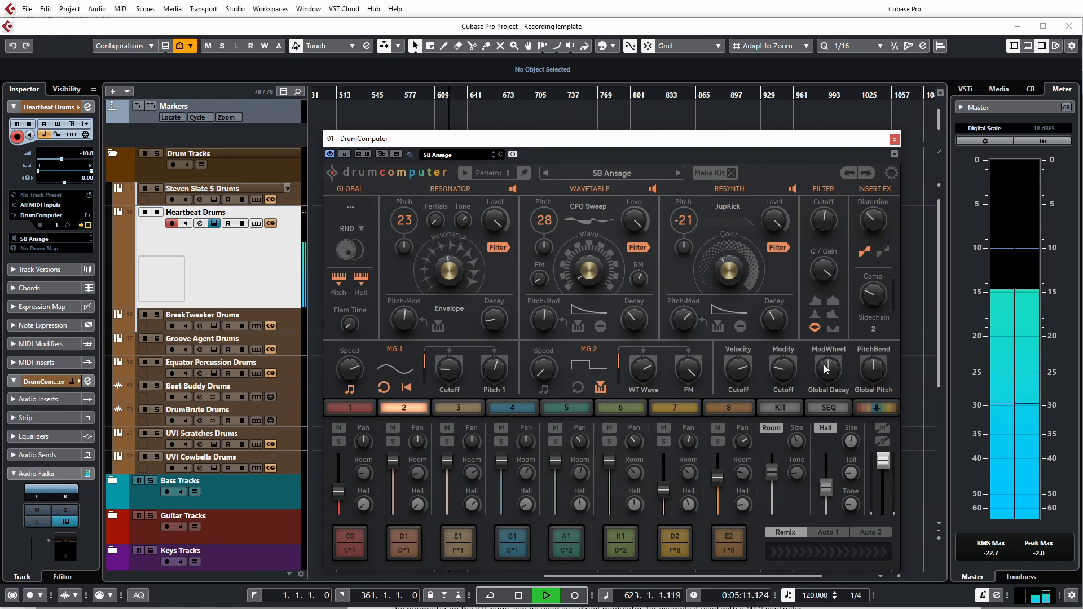
- Sweep the ModWheel amount for Global Decay down to minimum and back up, and audition the D1 pad
drag(825, 370, 810, 425)
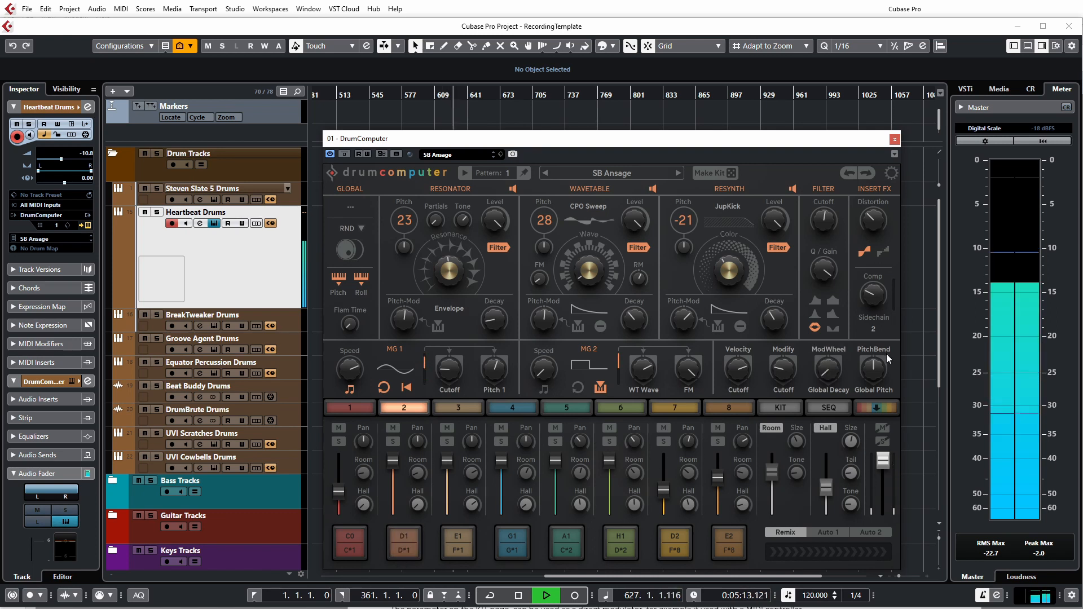
drag(821, 377, 850, 301)
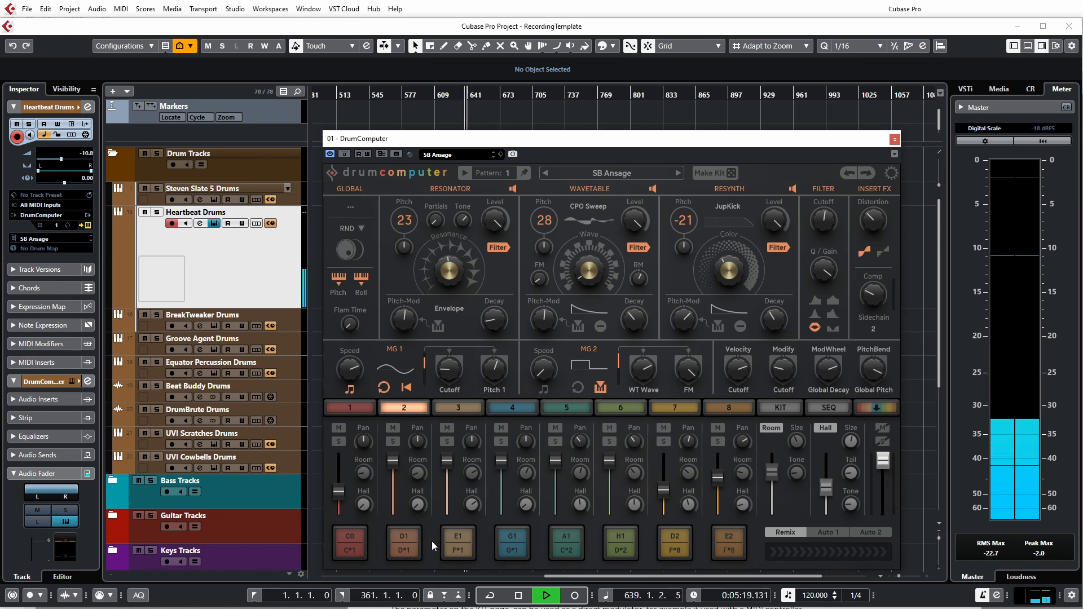
click(405, 547)
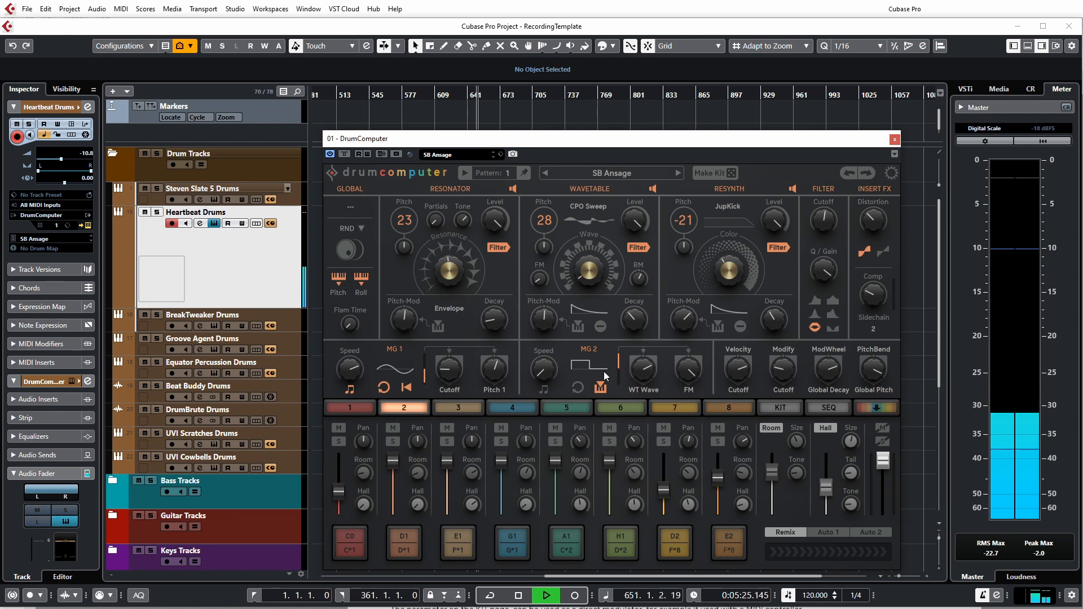
- Enable looping for MG 2 and lower its FM modulation amount while auditioning the sound
click(577, 388)
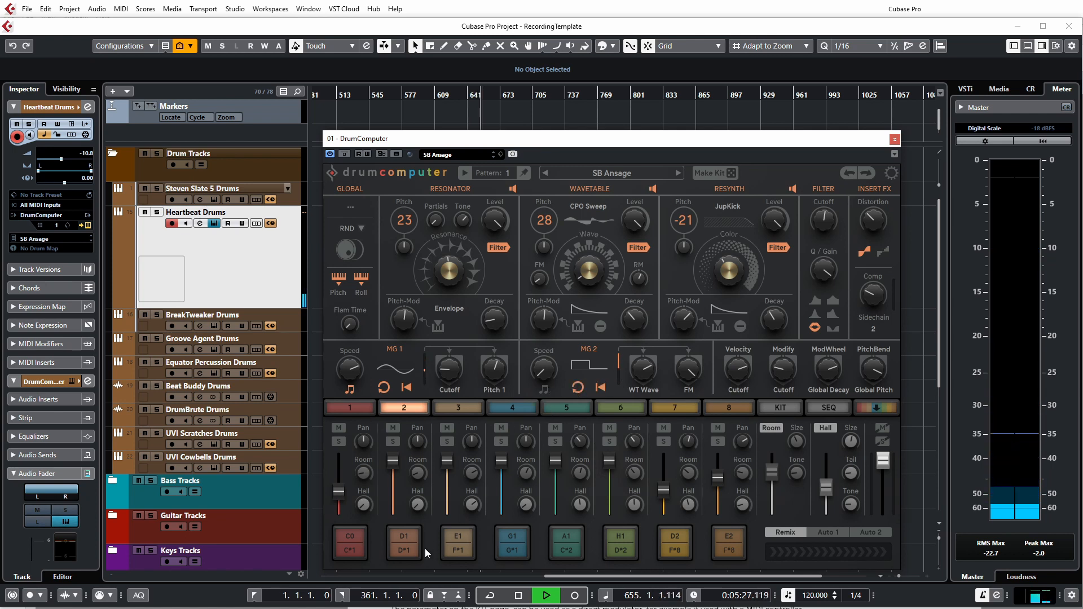
click(458, 547)
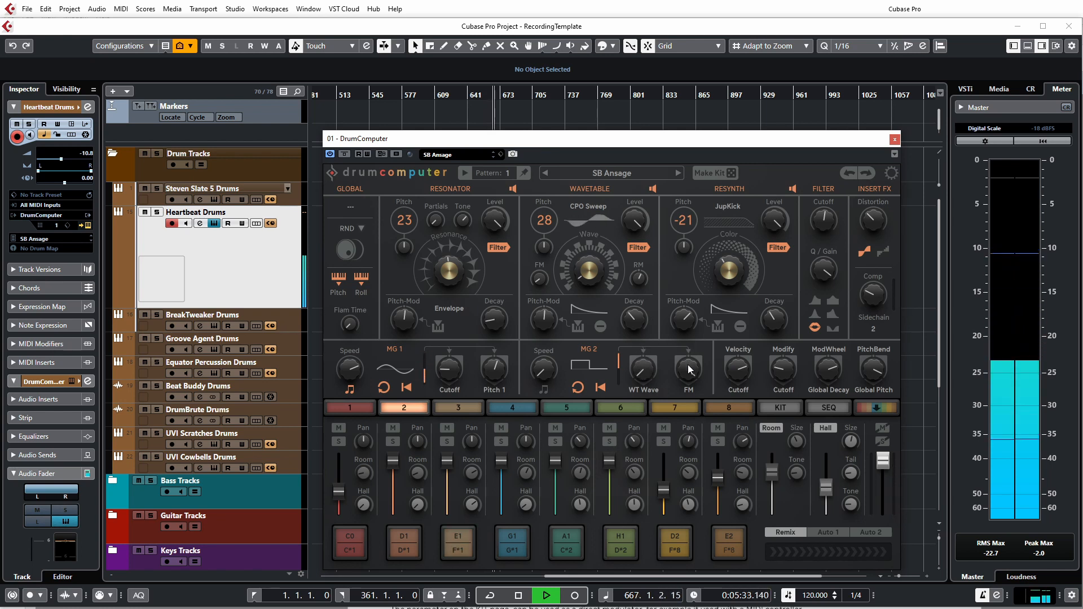
drag(690, 371, 674, 466)
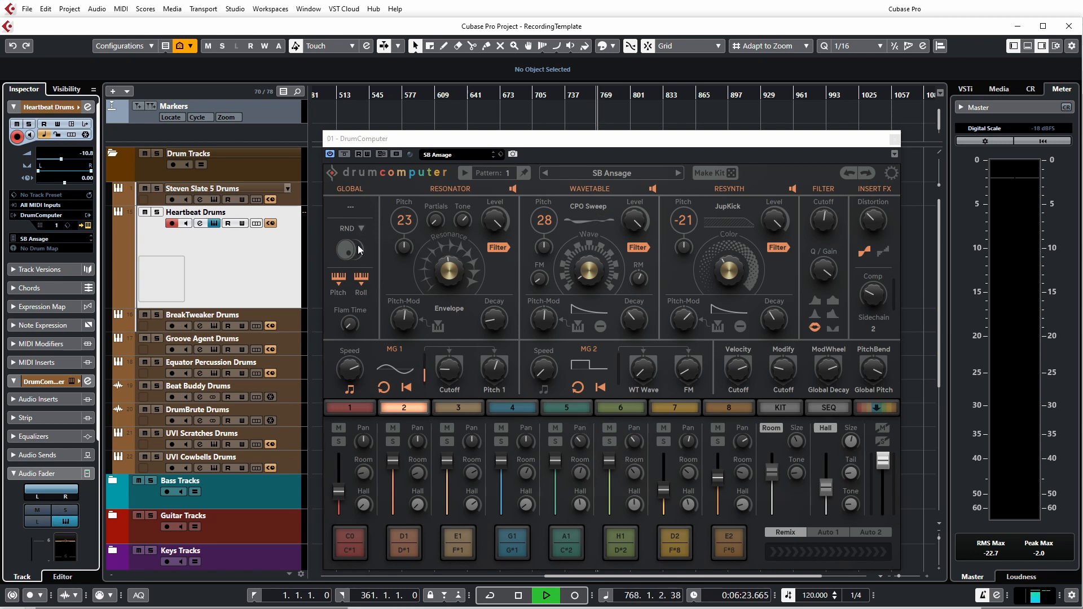
- Browse the drum sound preset categories for the selected pad without loading one
click(353, 213)
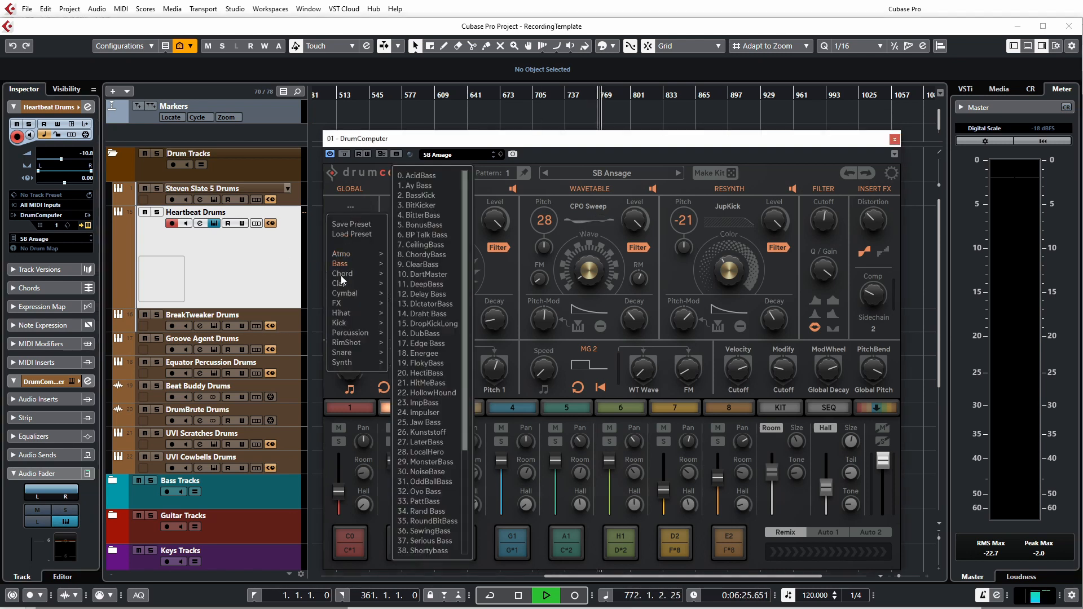
click(351, 207)
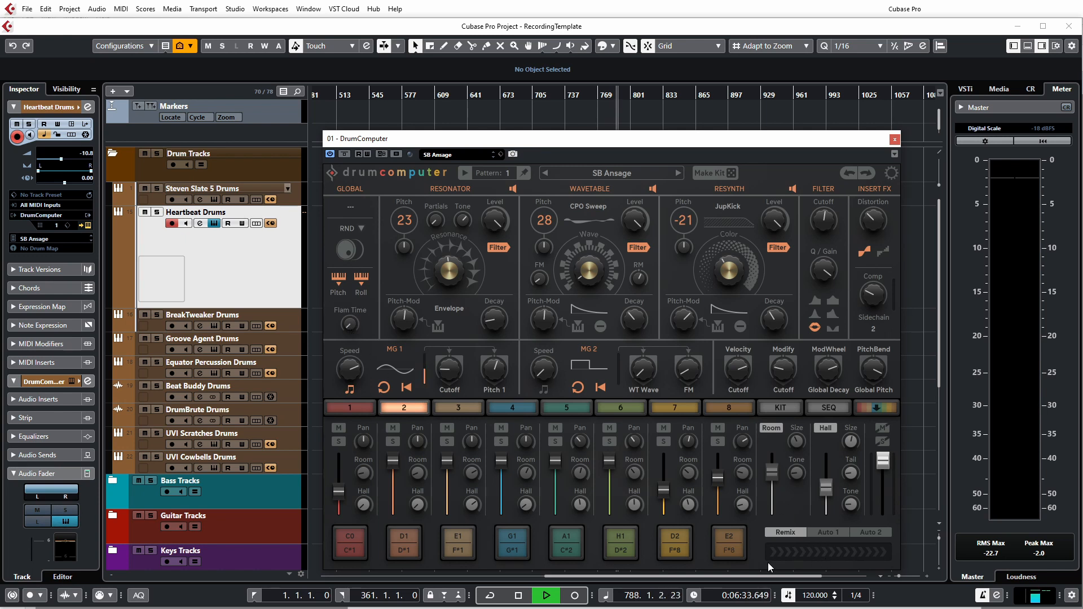
- Open the step sequencer, play its pattern, and turn the global Swing down to minimum
click(829, 408)
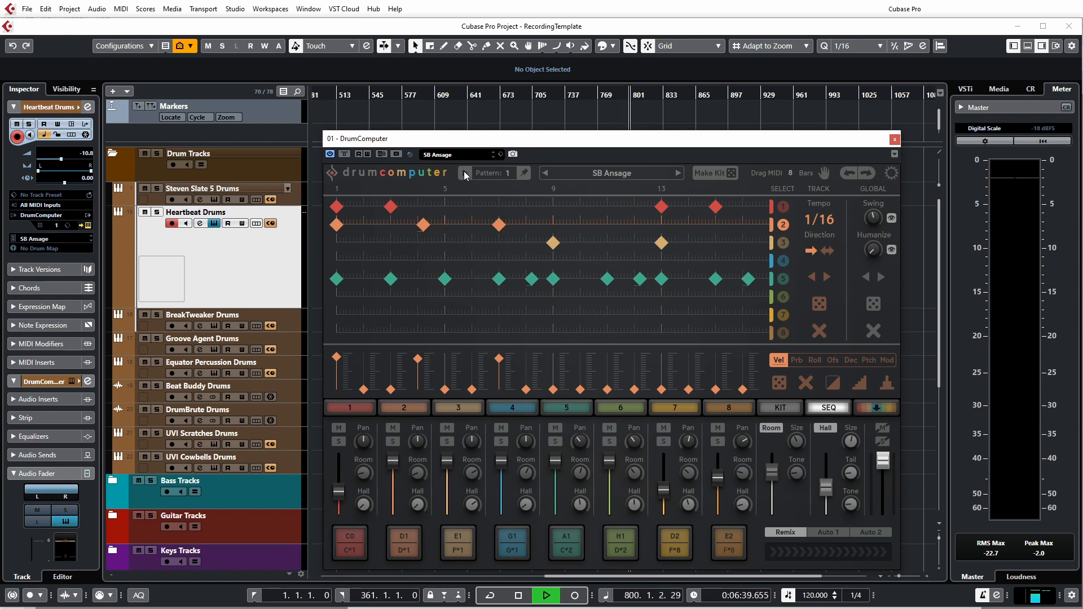
click(465, 173)
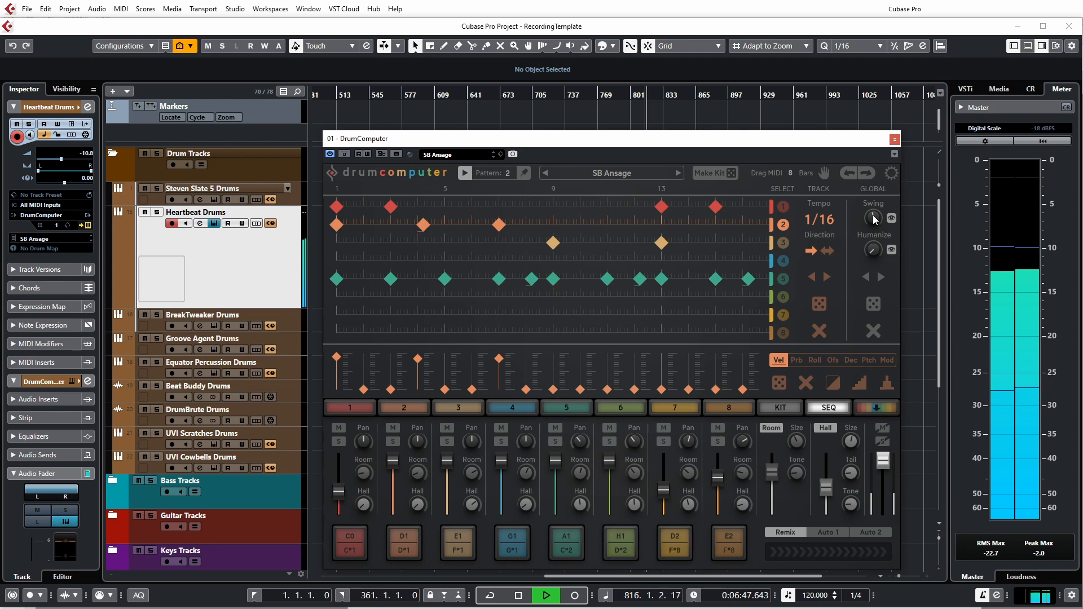
drag(875, 244, 849, 284)
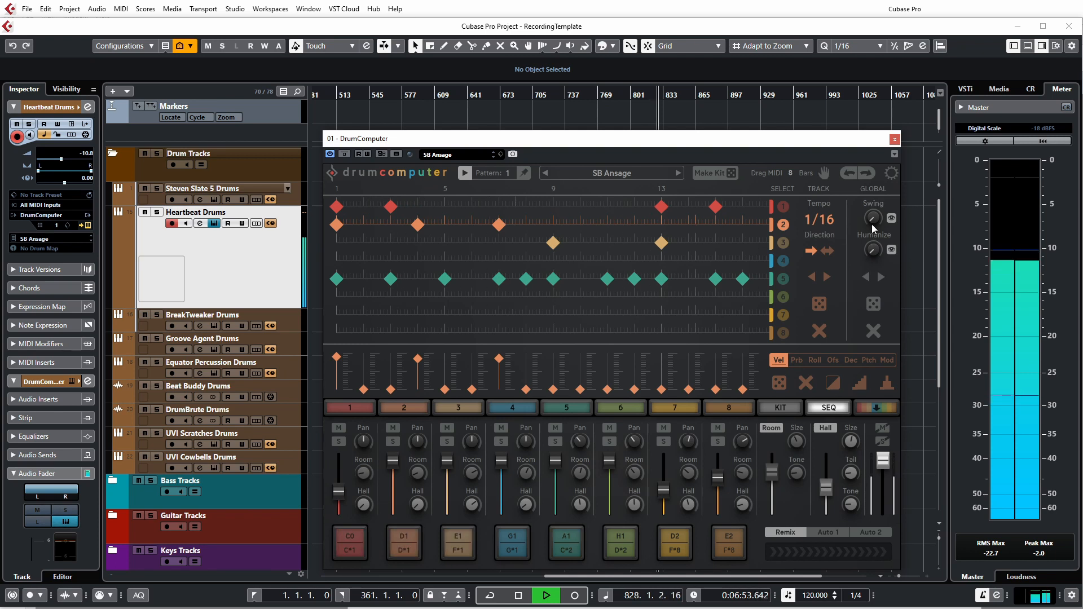
key(space)
- Show the swing offsets in the step grid and raise the Swing to its maximum during playback
mouse_move(872, 215)
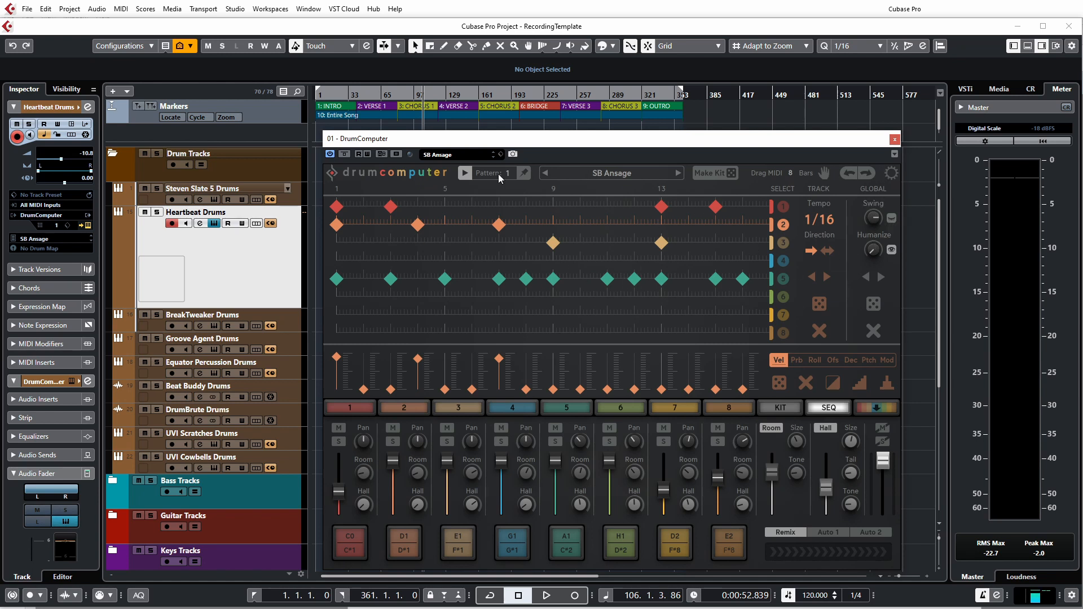
click(891, 219)
click(892, 220)
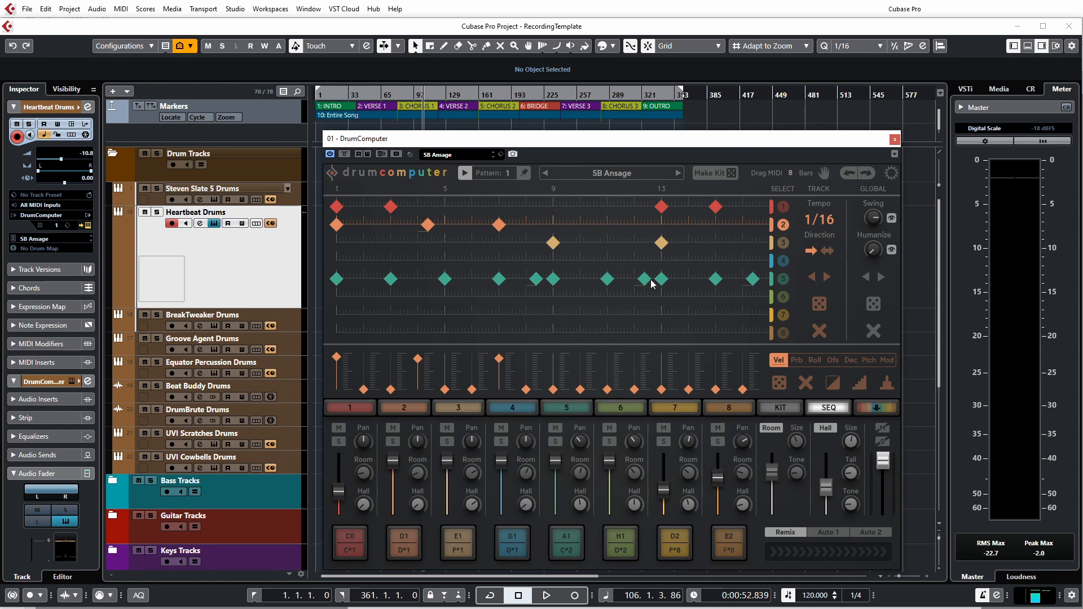
key(space)
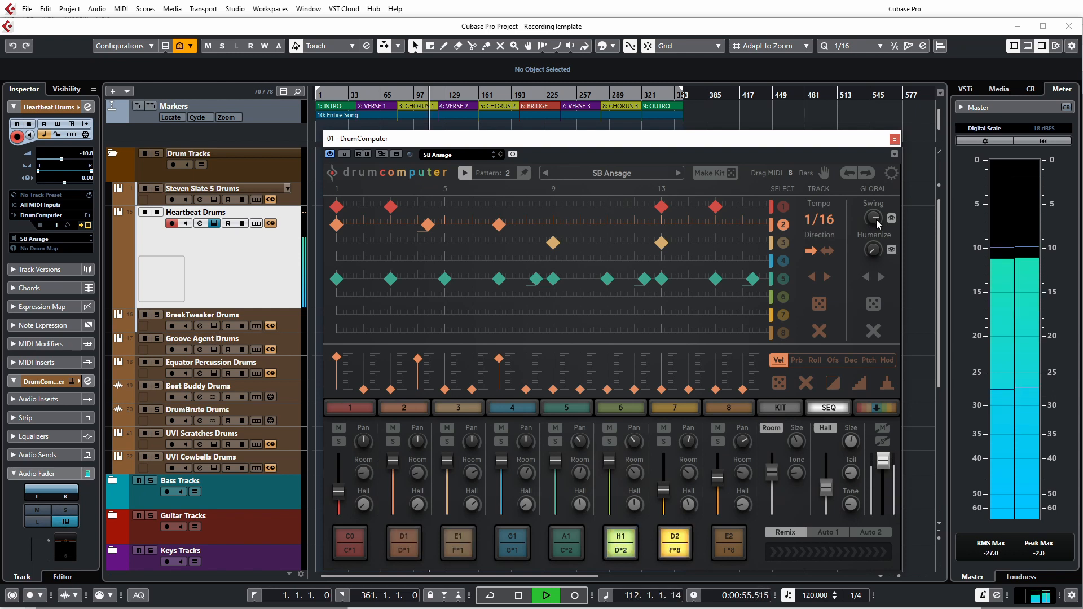
drag(878, 223, 877, 183)
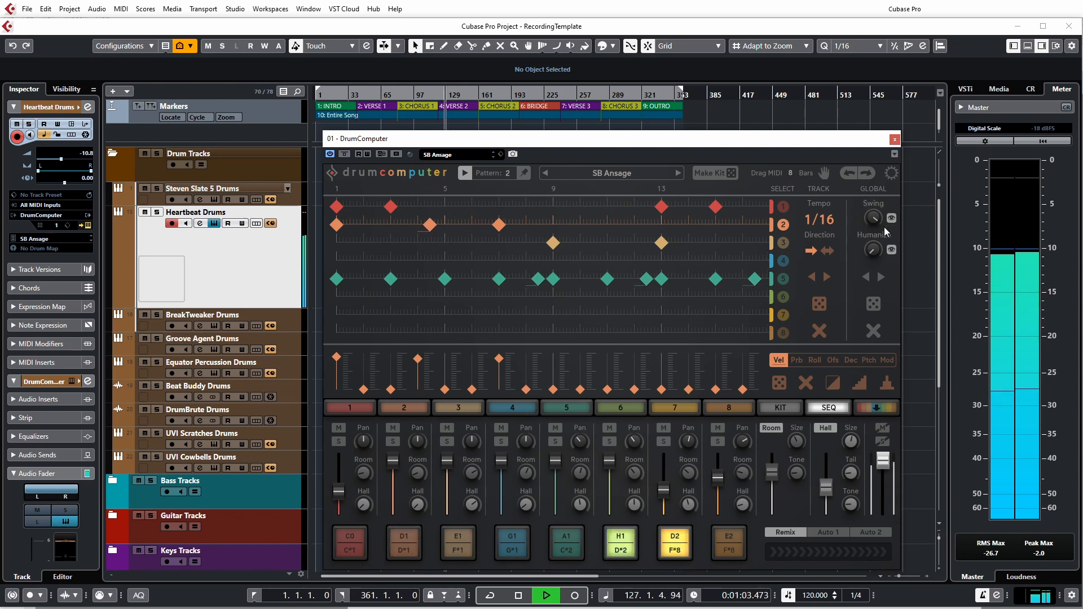
- Raise Humanize to 100% and show its timing offsets in the step grid
mouse_move(873, 251)
drag(874, 255, 902, 130)
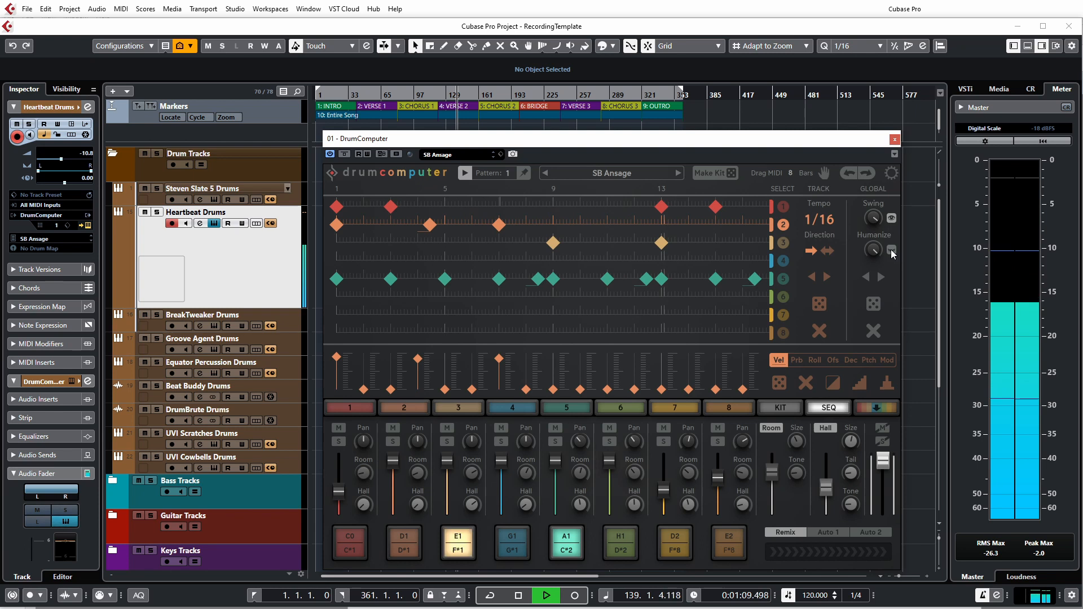
click(892, 250)
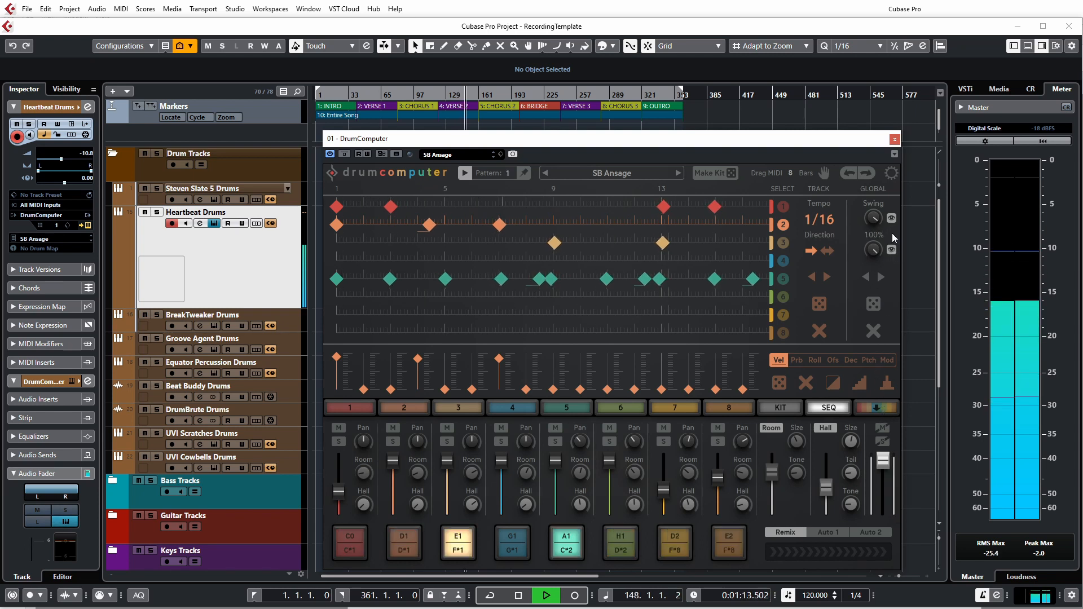
- Randomize the steps of all tracks and clear the whole pattern
click(873, 304)
click(874, 328)
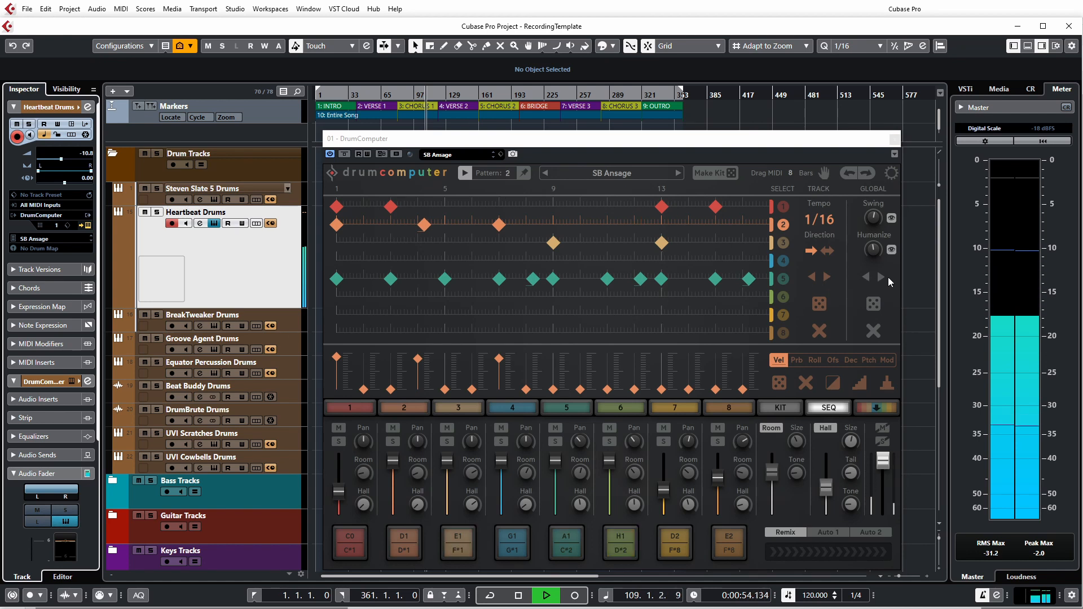
- Shift the steps of all tracks so that the pattern starts two steps later
click(882, 277)
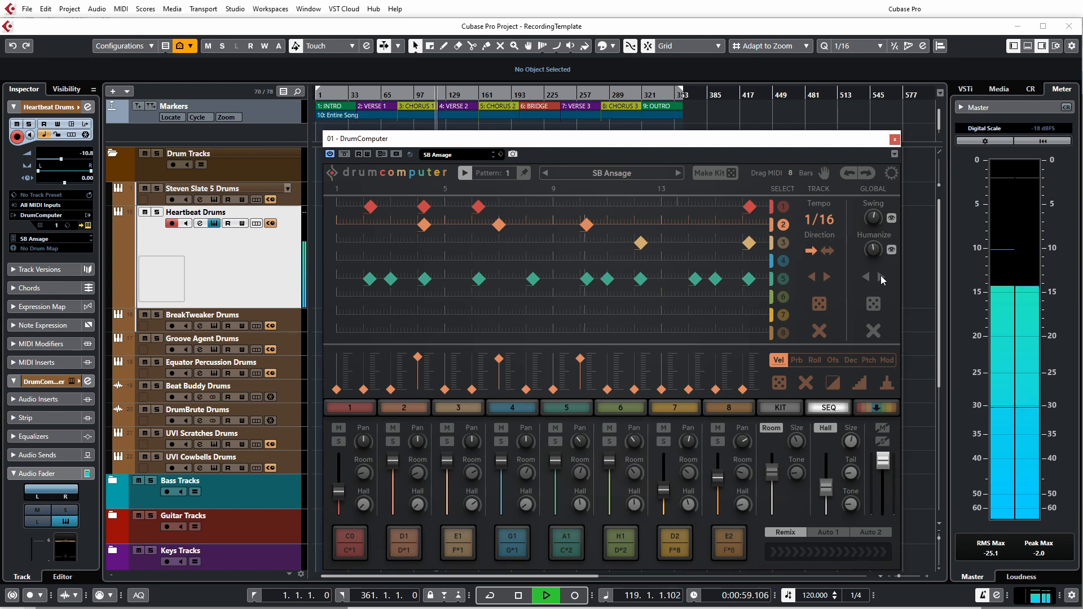
click(811, 277)
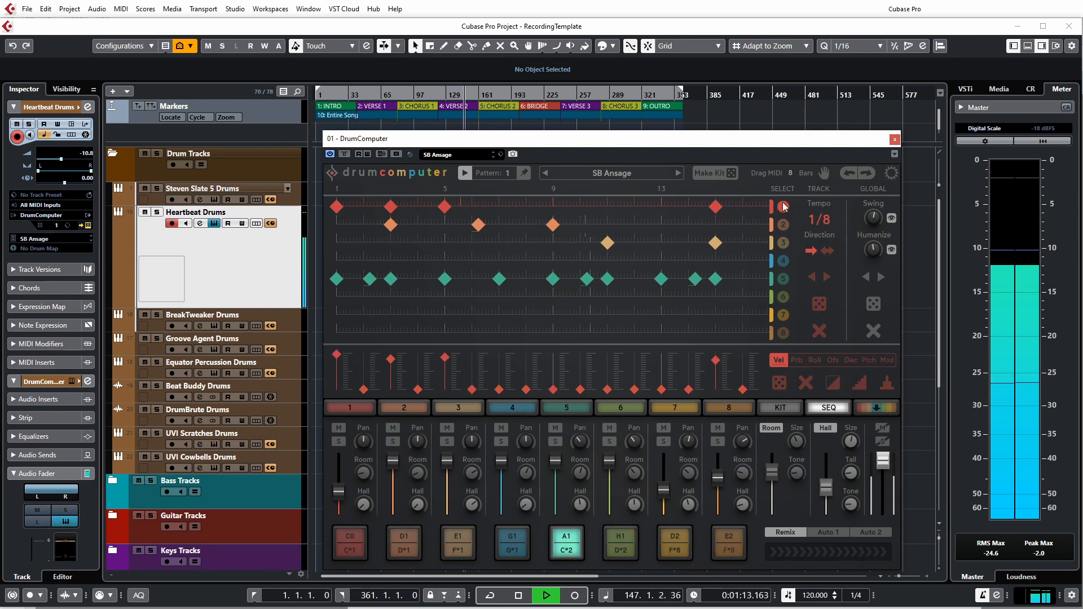
- Select tracks 2 and 5 in turn, try shifting track 5's steps one position later, and stop playback
click(783, 224)
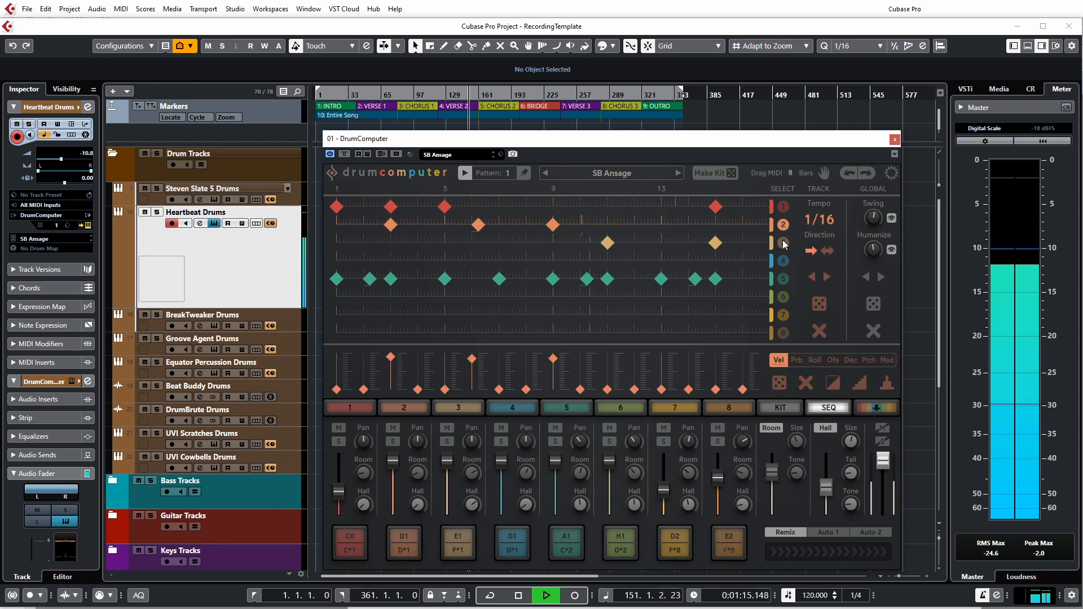
click(783, 278)
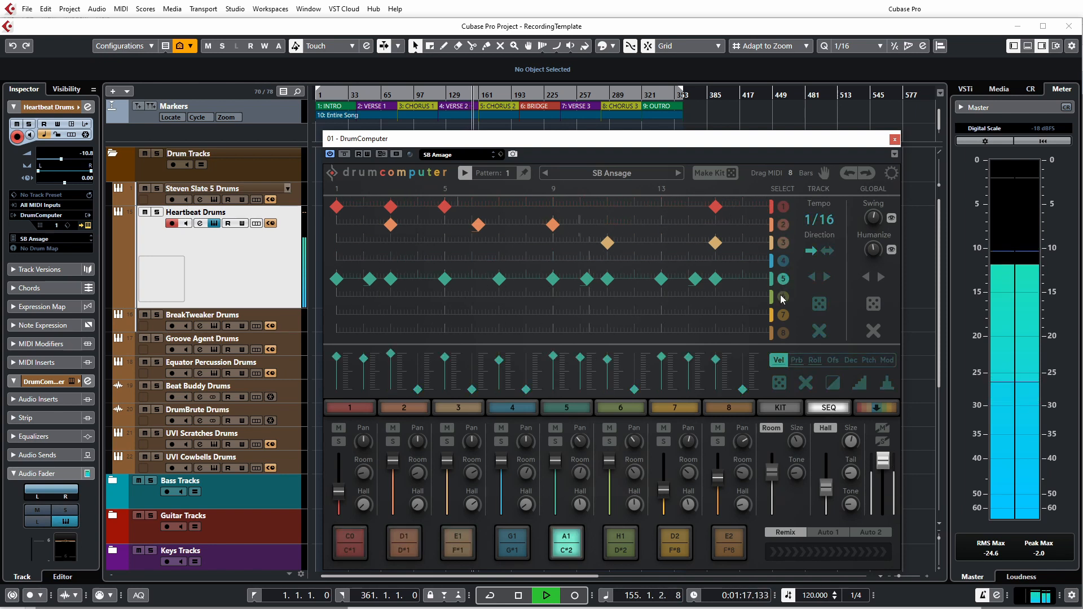
click(828, 277)
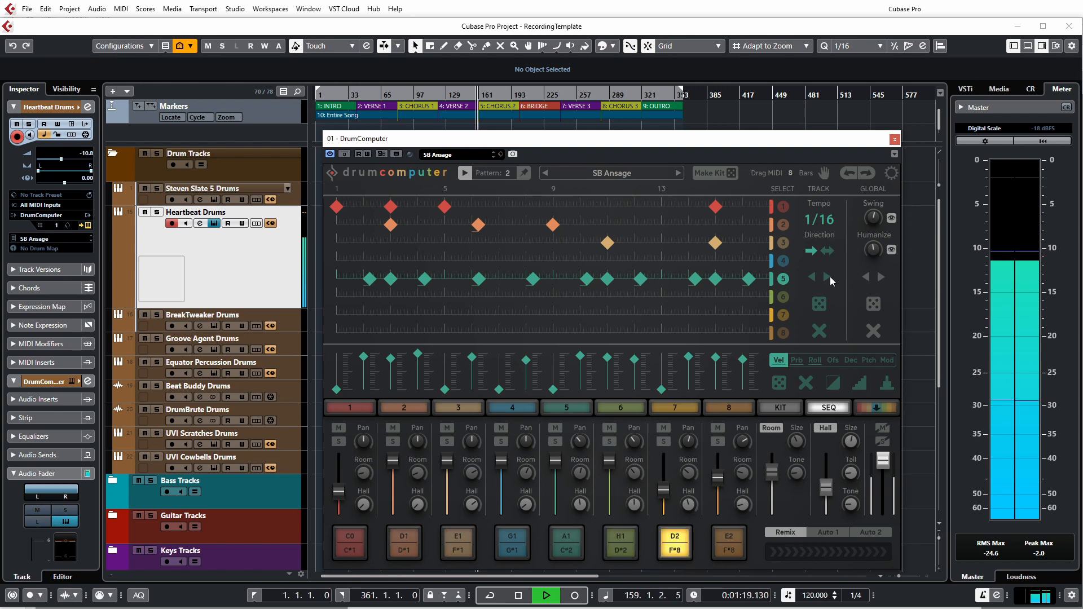
click(881, 277)
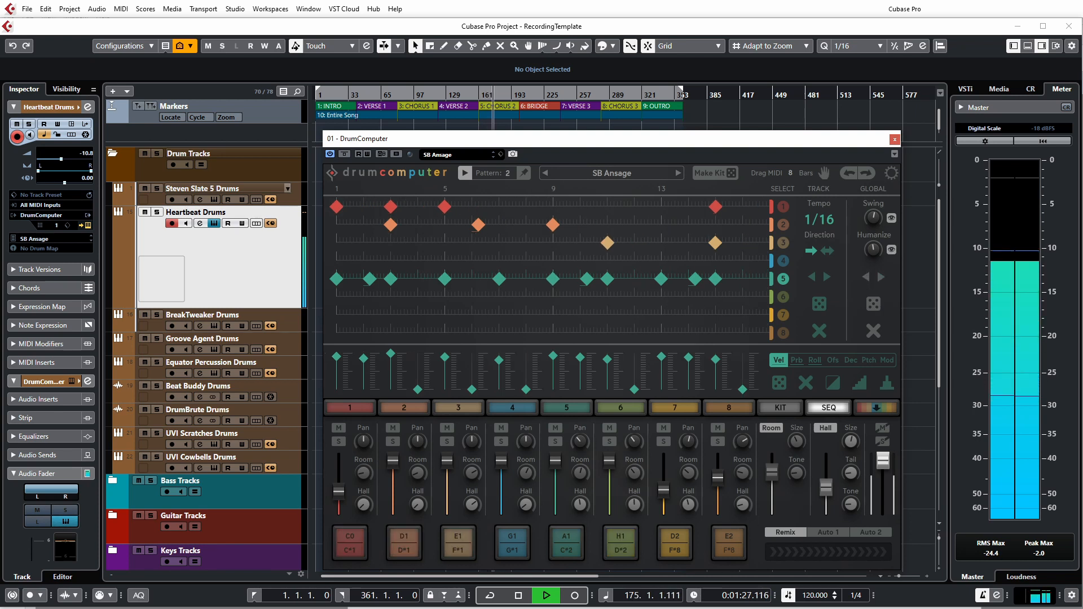
key(space)
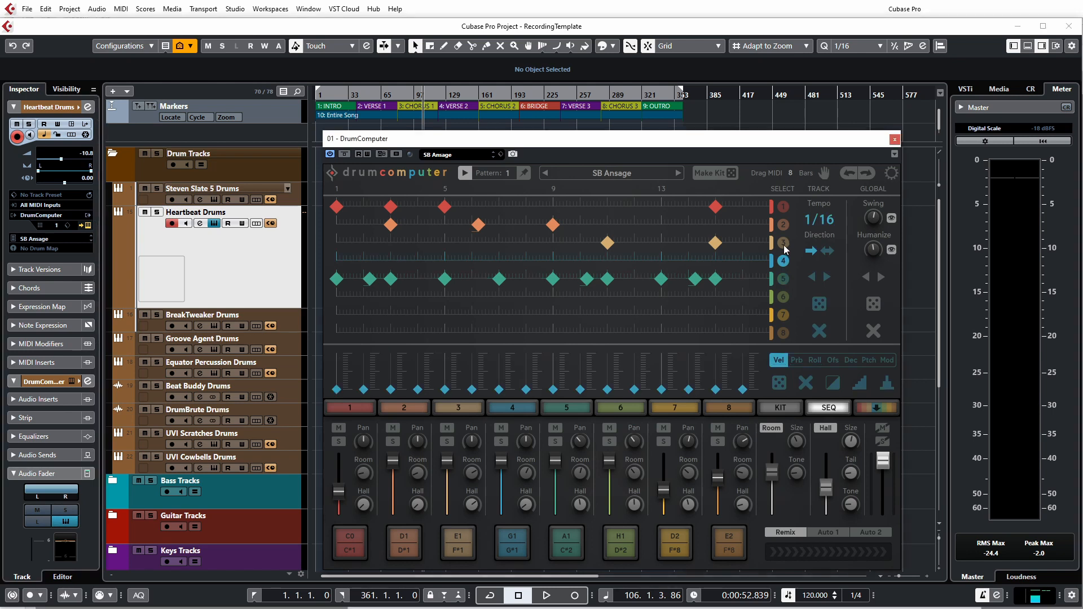
- Select sequencer tracks 1, 2 and 3 in turn to view their lanes, and return to track 1
click(784, 210)
click(783, 225)
click(784, 243)
click(784, 225)
click(784, 207)
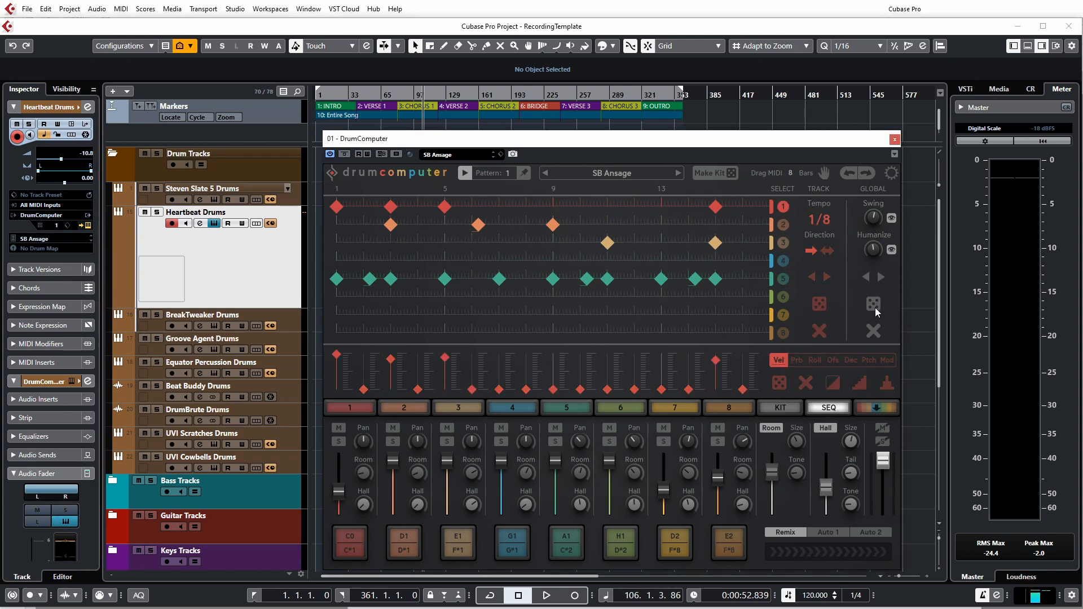
- Start playback, randomize the steps of all tracks, and clear tracks 8, 7 and 6 individually
key(space)
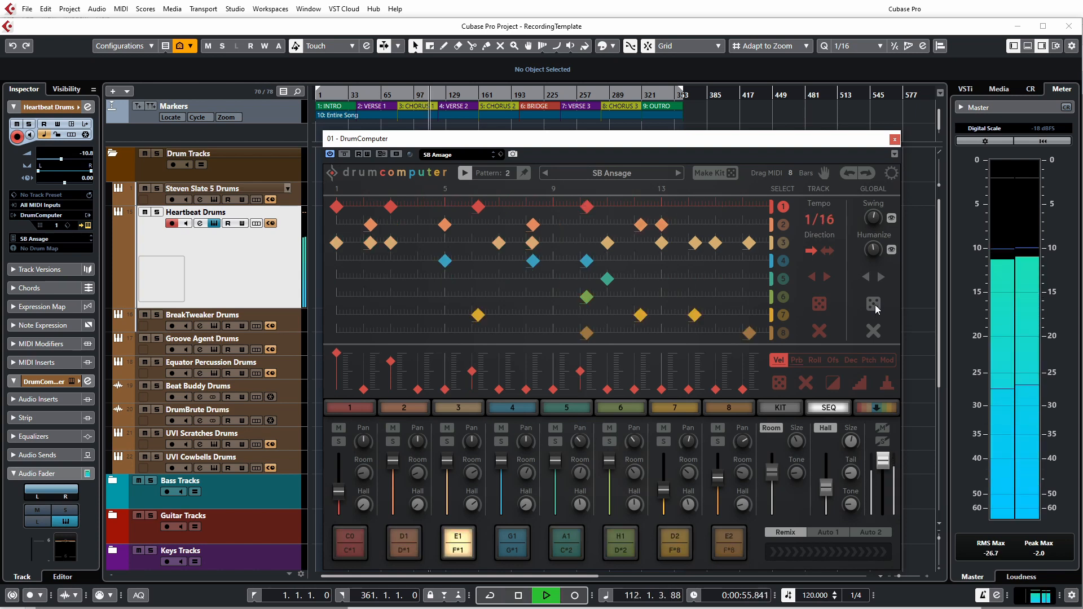
click(875, 310)
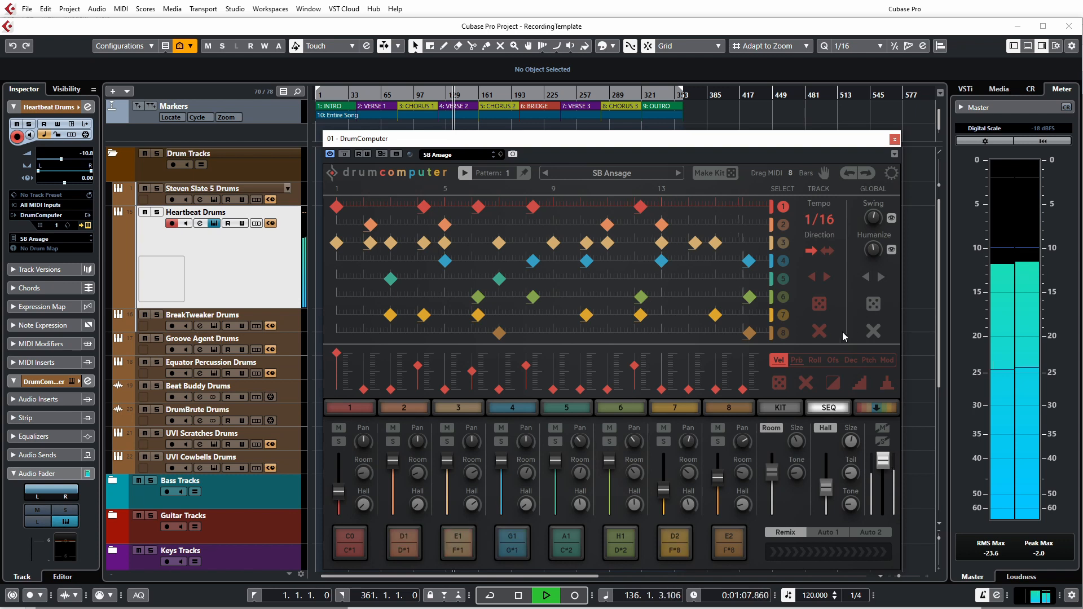
click(783, 334)
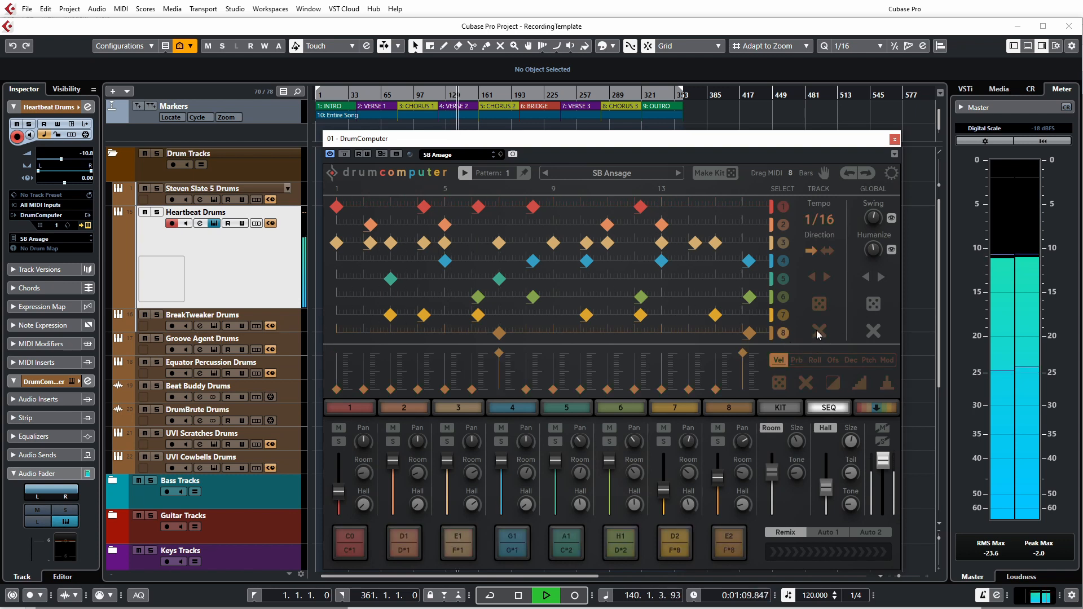
click(783, 314)
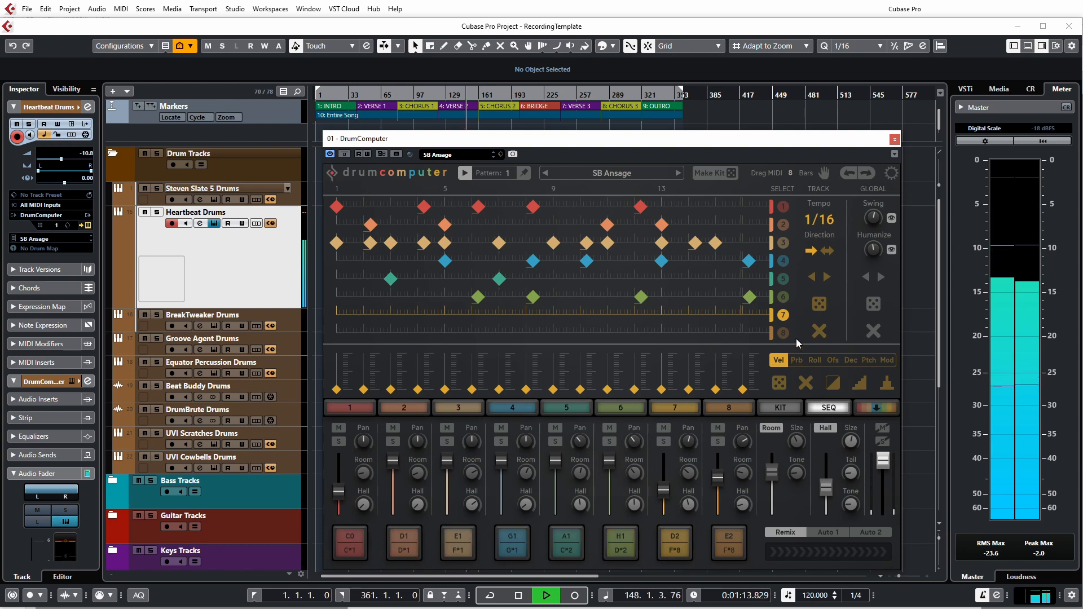
click(783, 297)
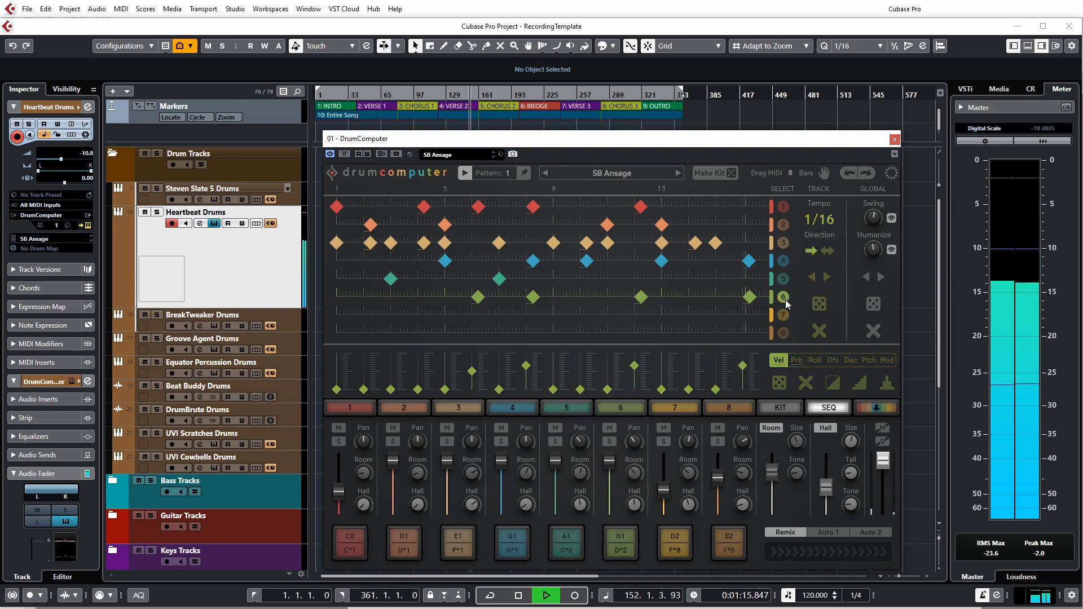
click(819, 331)
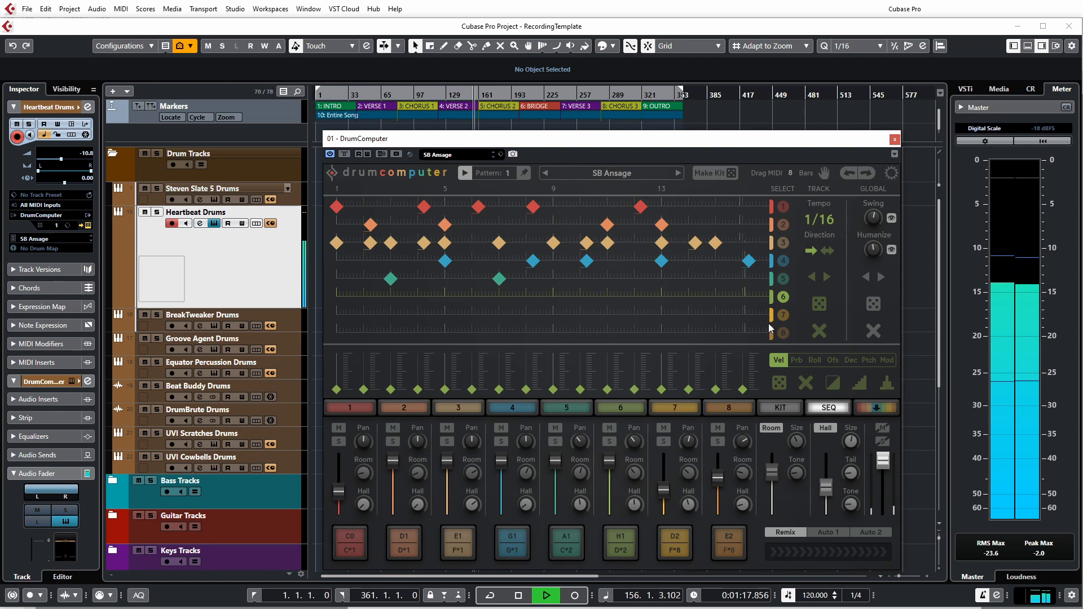
- Randomize only track 3's steps and set its direction to back-and-forth
click(783, 243)
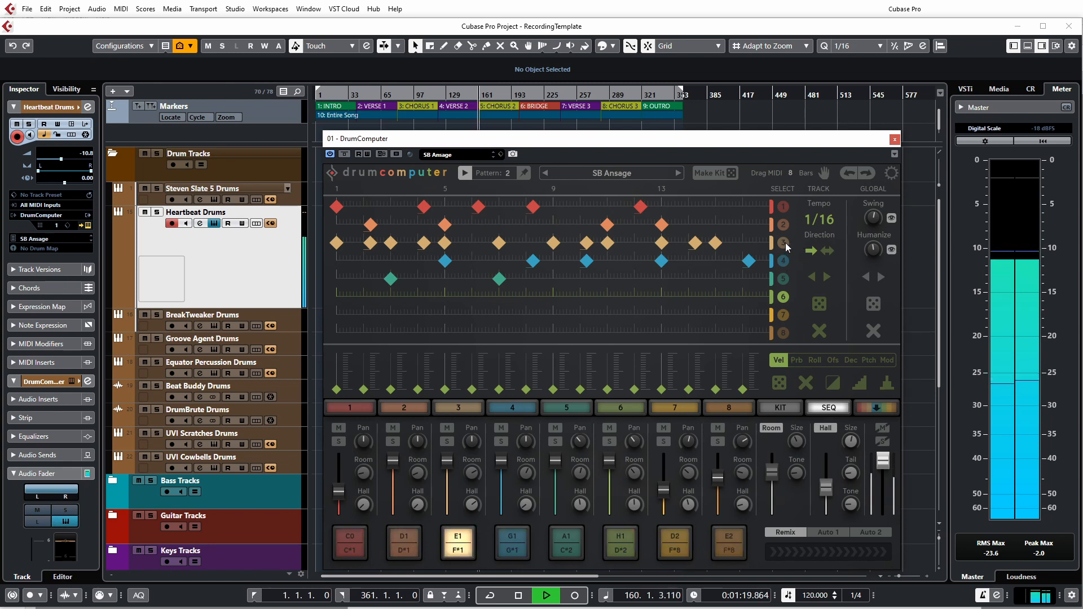
click(819, 304)
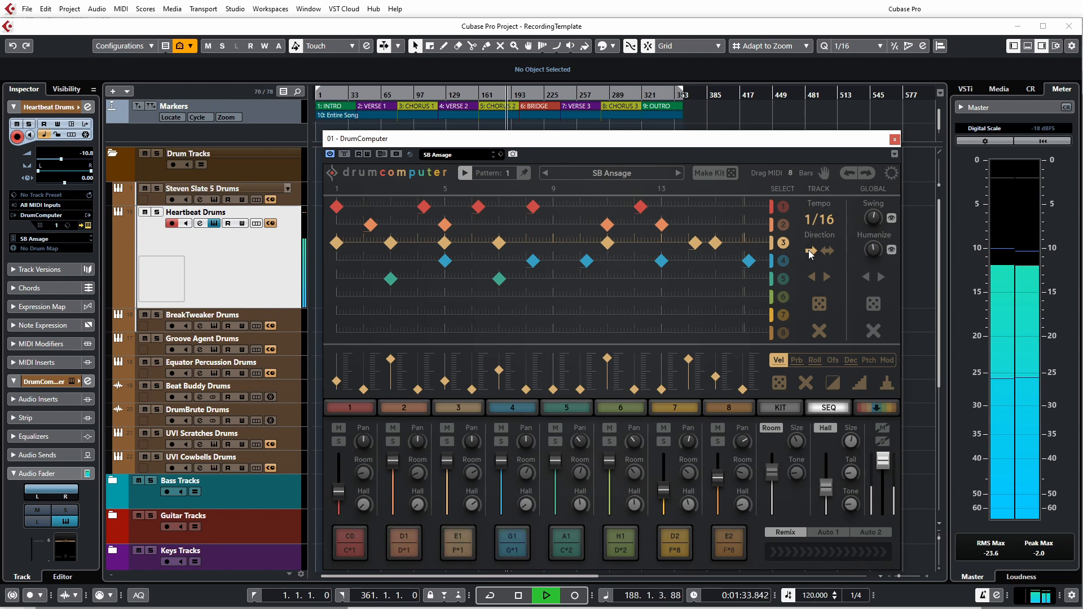
click(828, 250)
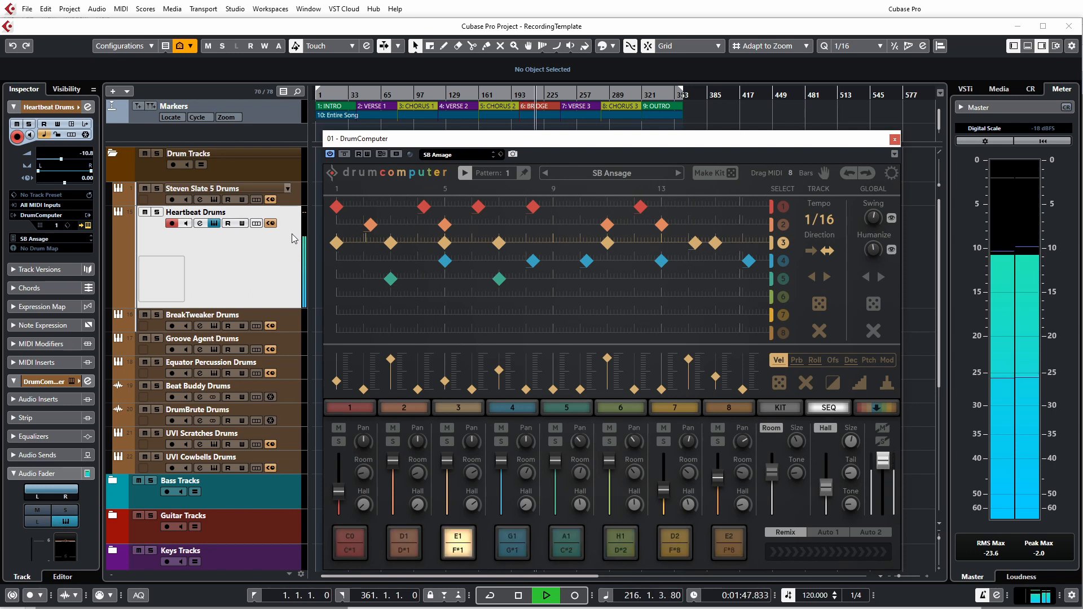
- Set track 3's tempo to 1/4 and randomize its steps once more
click(826, 221)
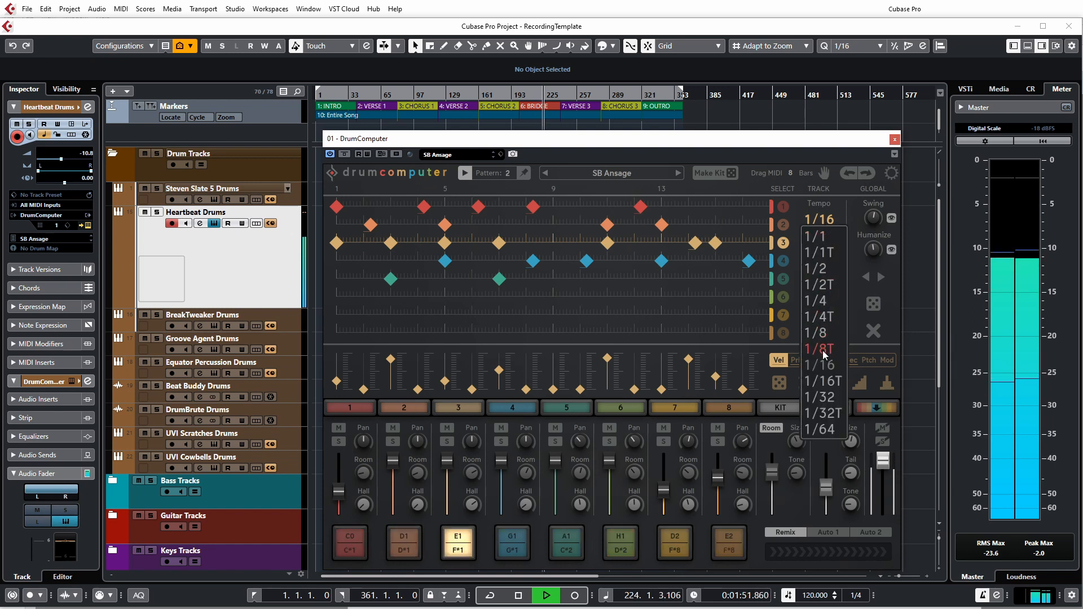
click(824, 302)
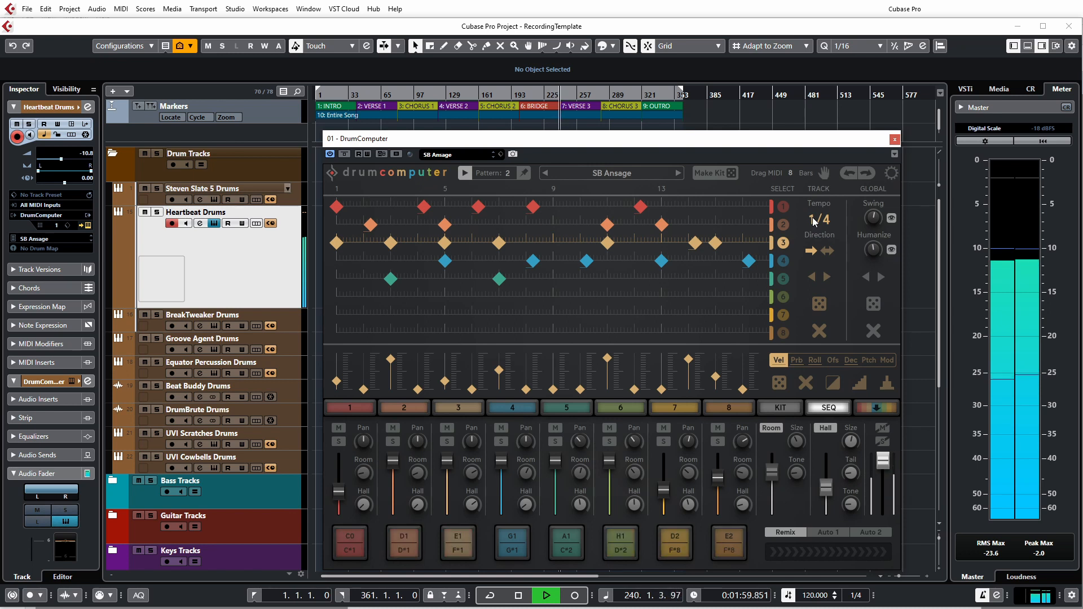
click(820, 304)
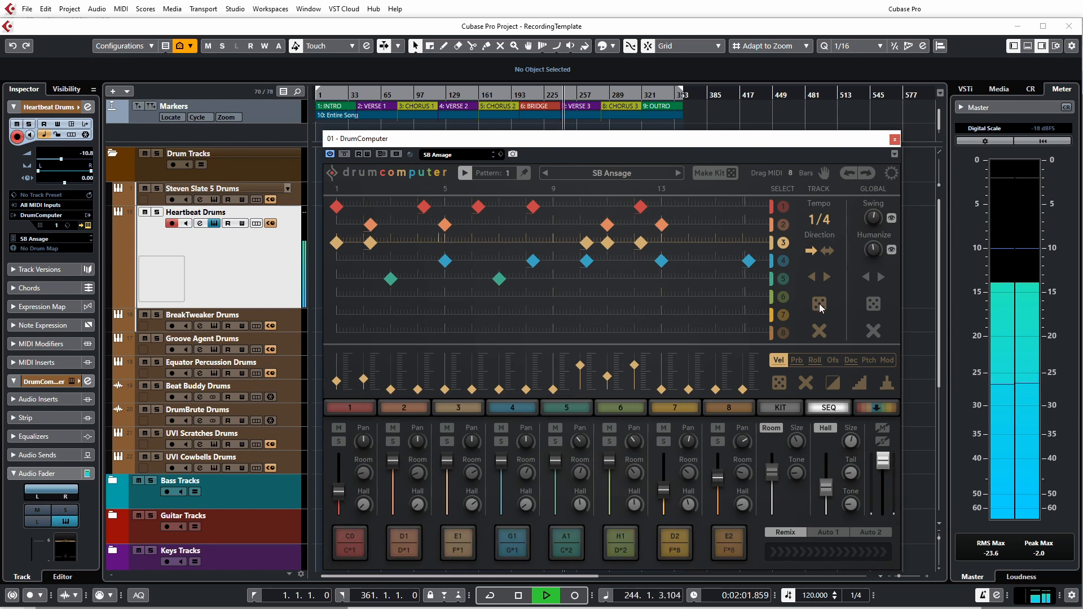
- Randomize the steps of all tracks several times and stop playback
click(874, 308)
click(879, 306)
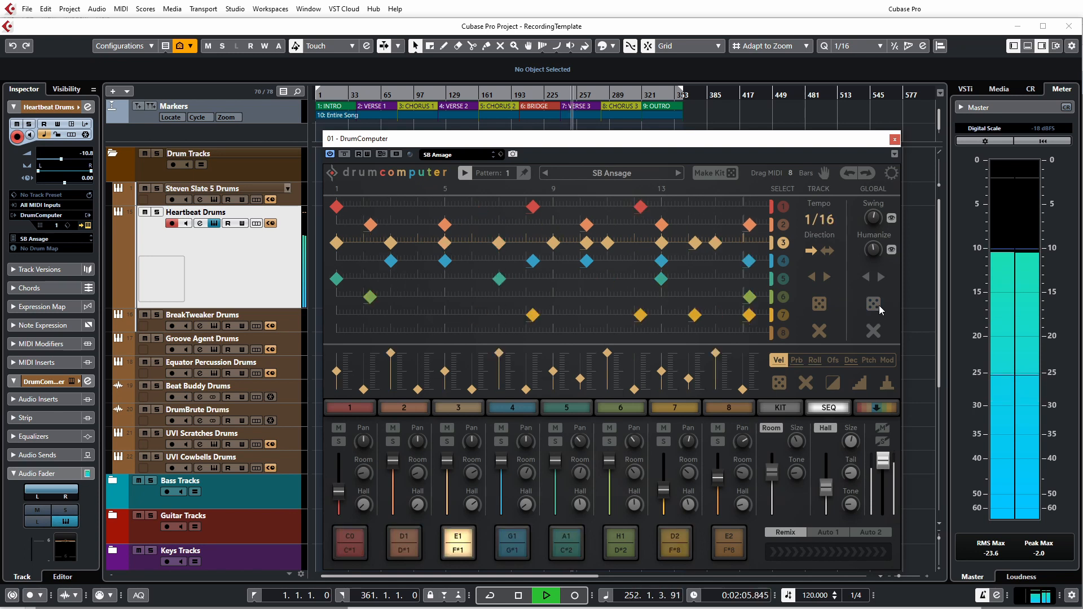
click(880, 306)
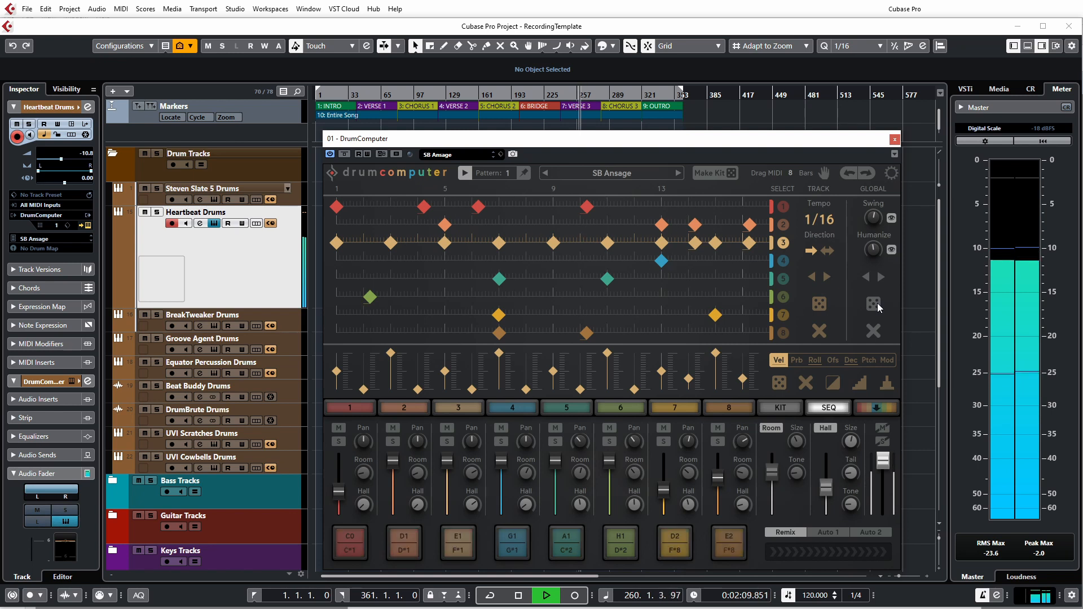
key(space)
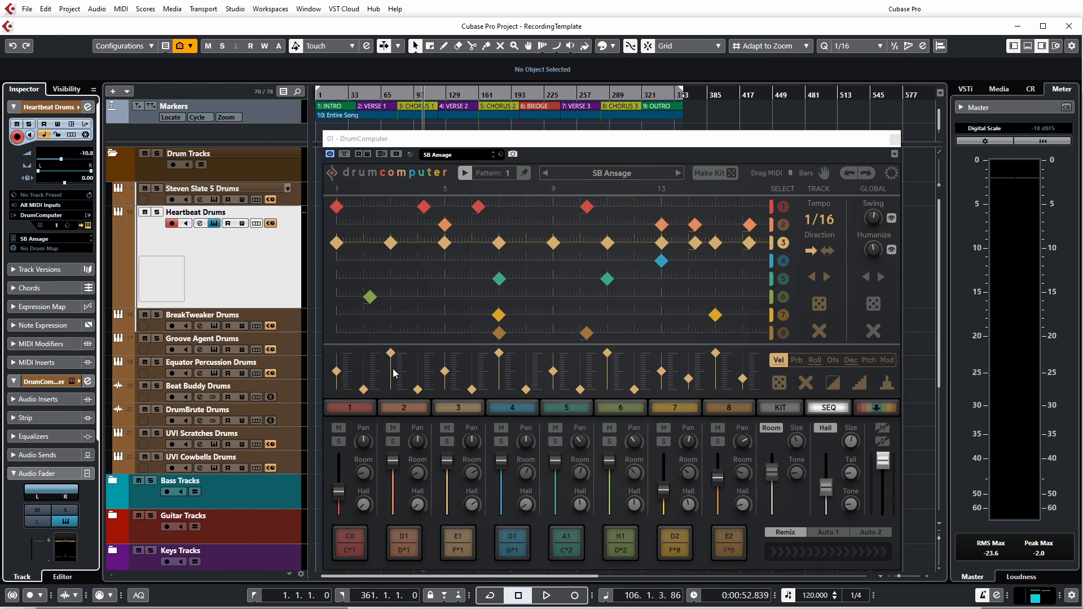
- Resume playback, slightly lower step 3's velocity on track 3, and raise the velocities of track 1's steps 4 and 1 to maximum
key(space)
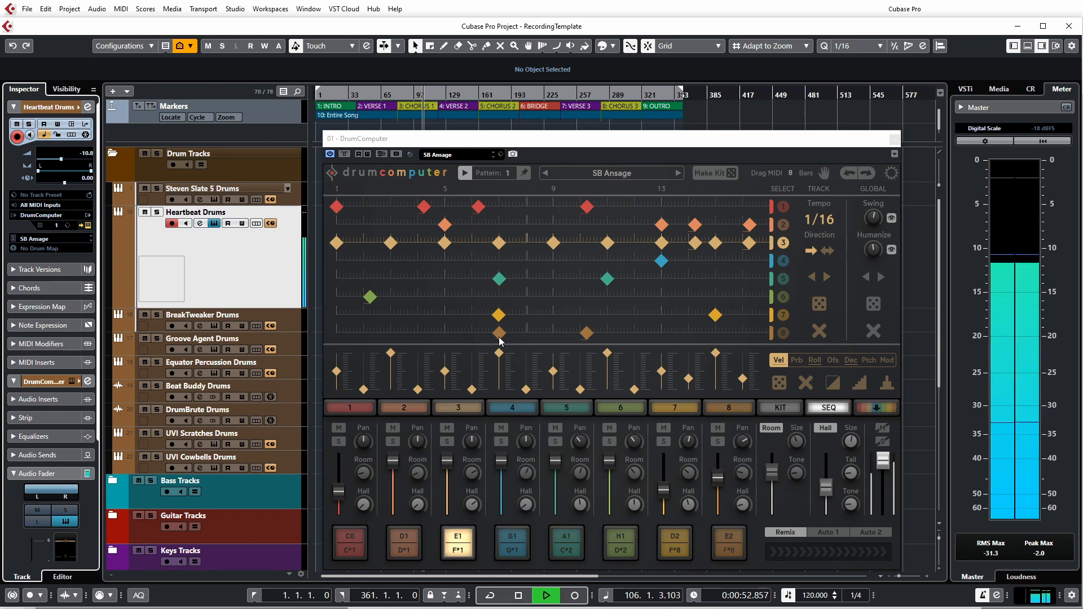
mouse_move(397, 353)
mouse_down()
mouse_move(396, 394)
mouse_move(394, 359)
mouse_up()
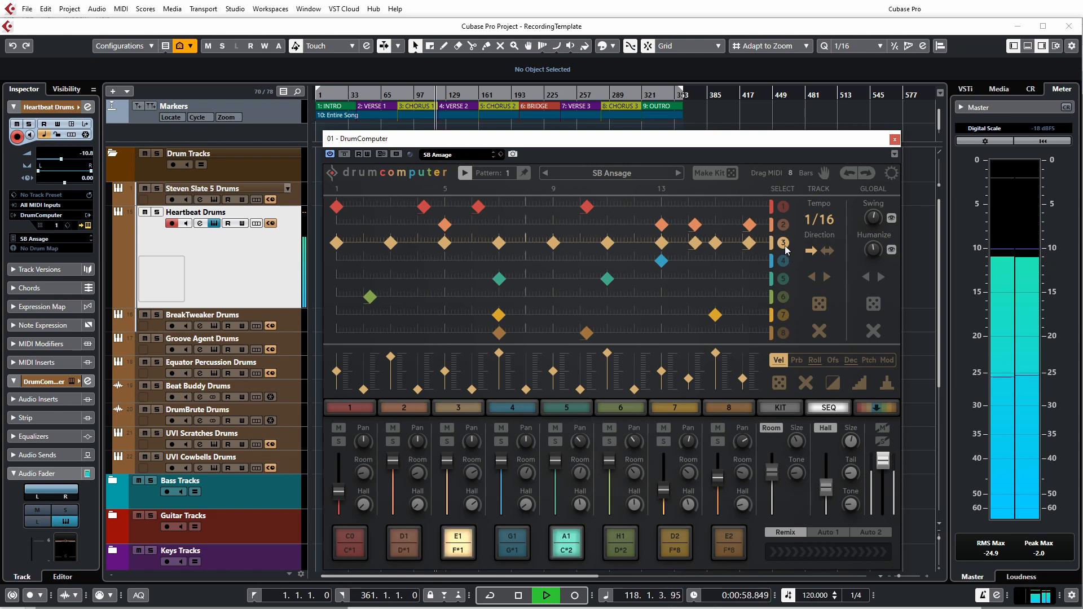
click(783, 207)
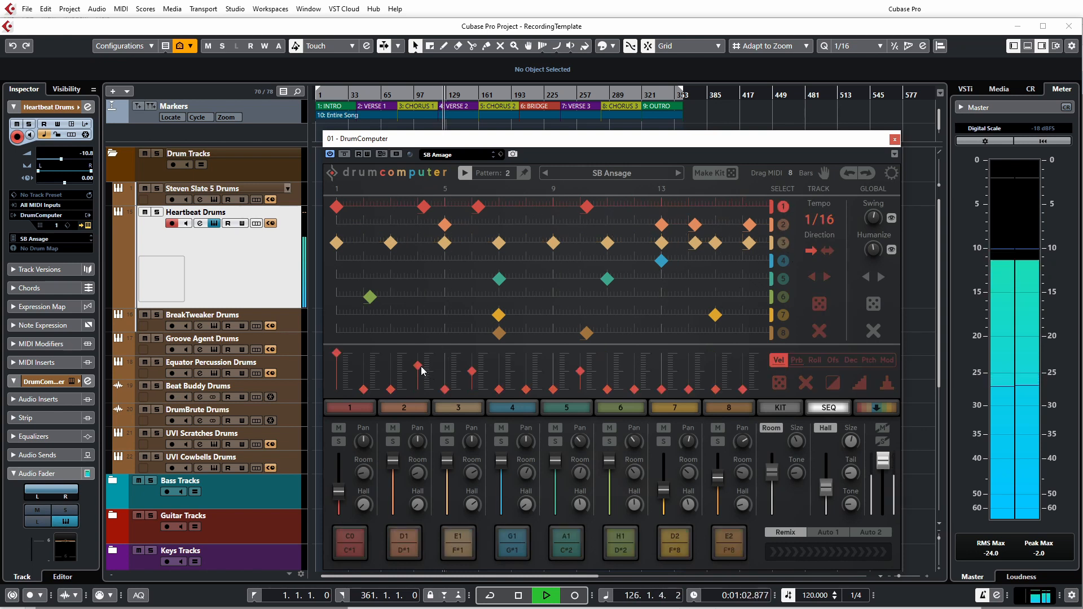
drag(418, 365, 421, 344)
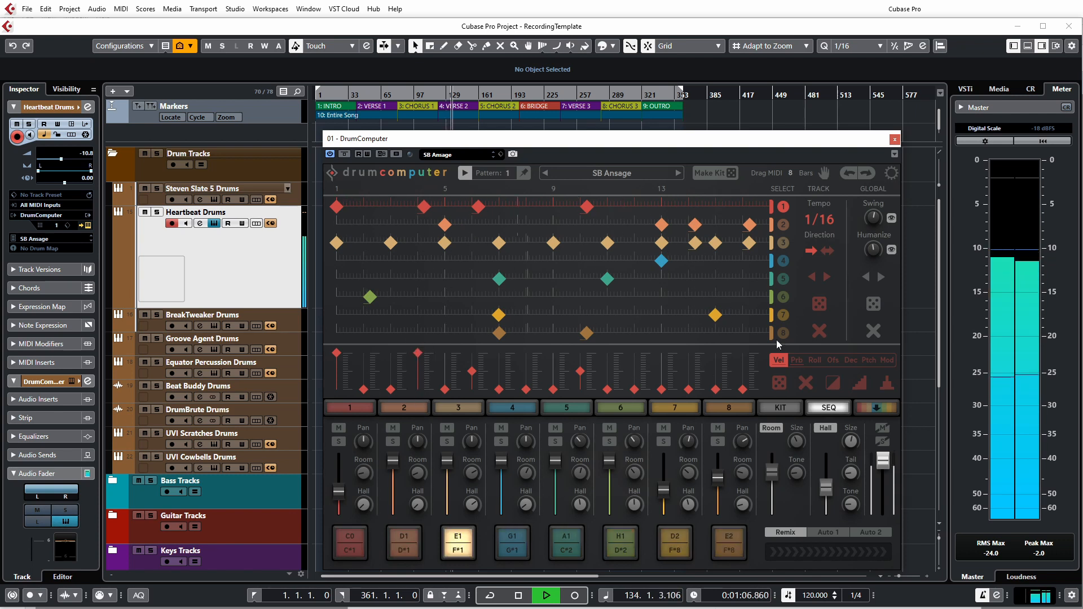
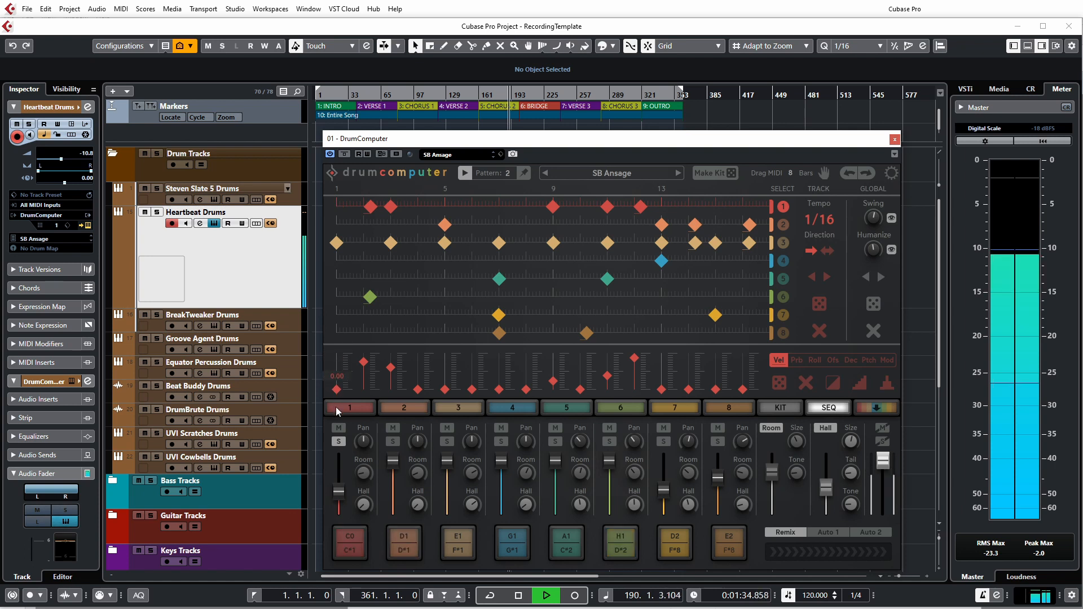
drag(332, 384, 330, 349)
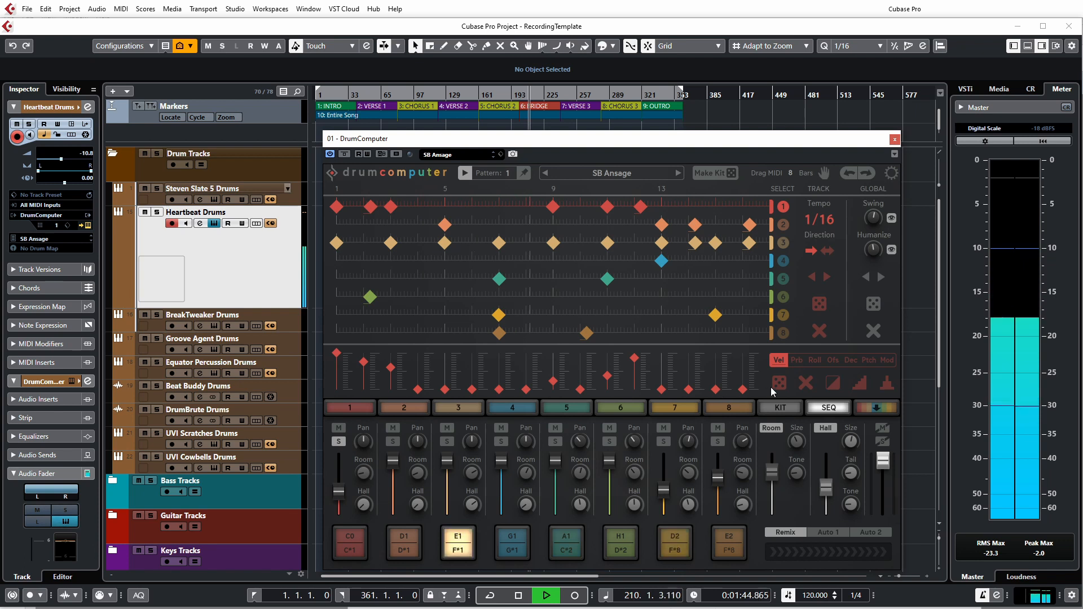
- Set a low probability value above the minimum for track 1's first step and raise that step's roll to maximum
click(798, 361)
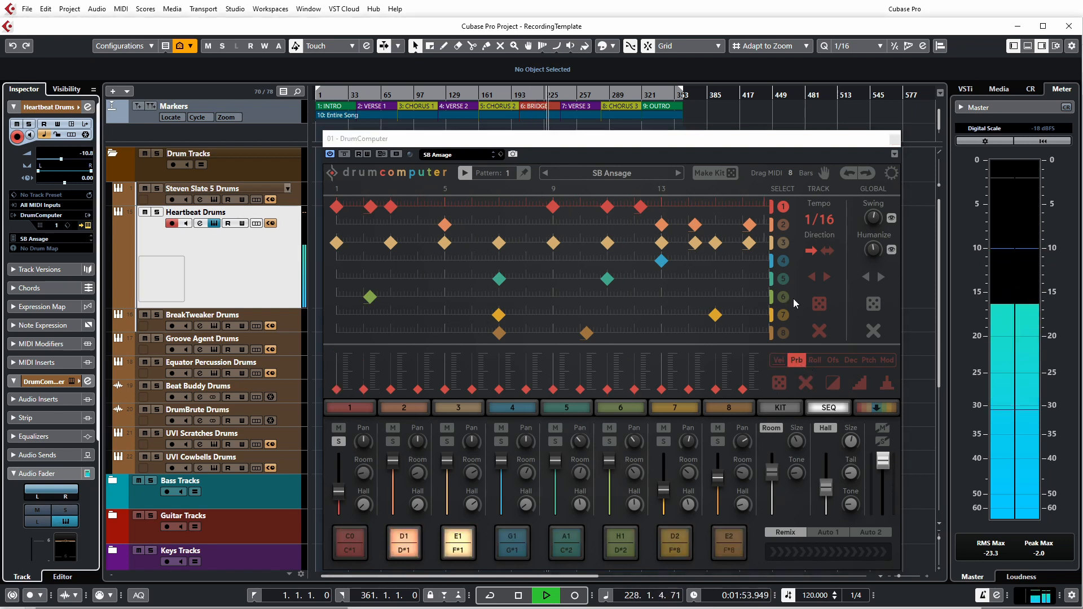
click(338, 371)
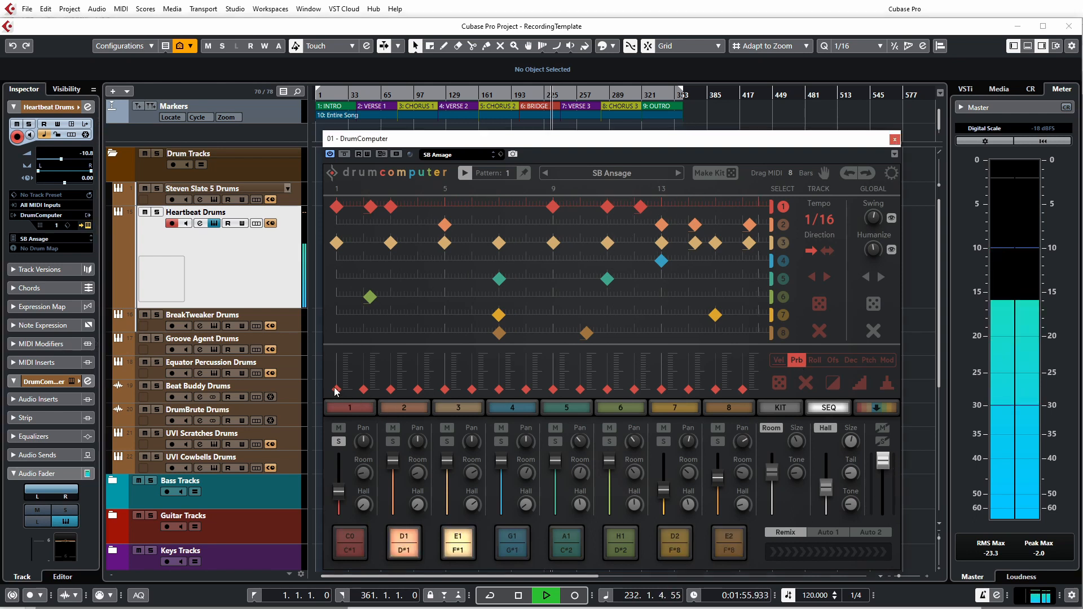
drag(338, 362, 336, 347)
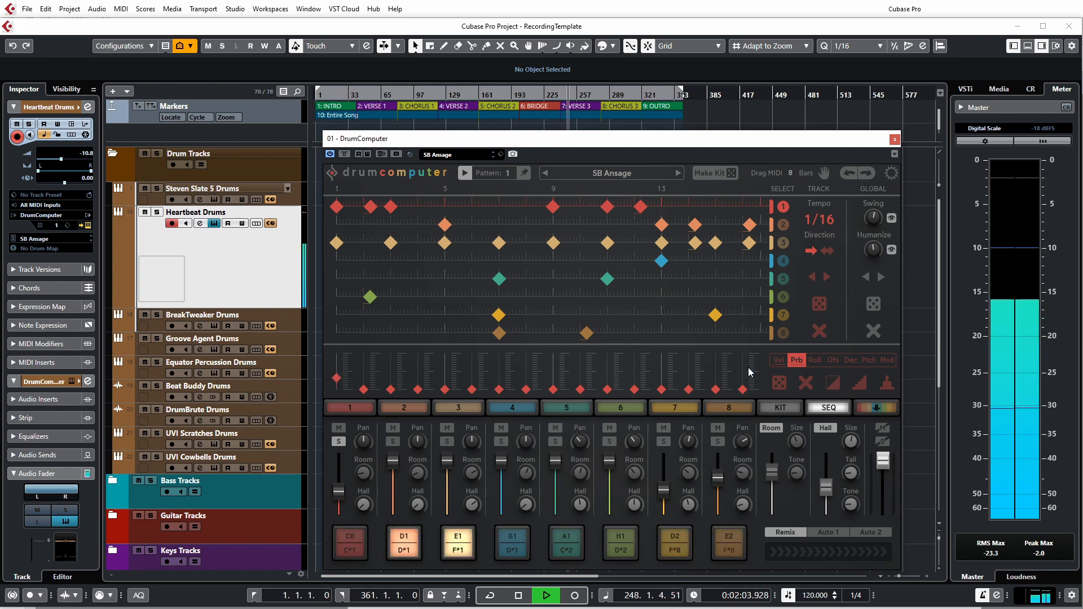
click(814, 360)
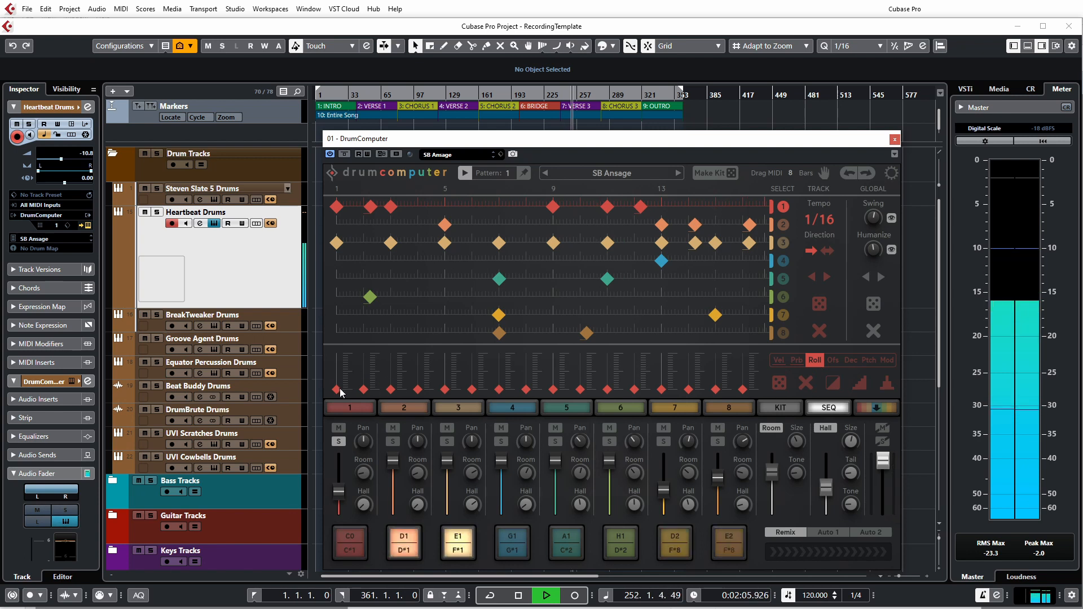
drag(337, 389, 344, 352)
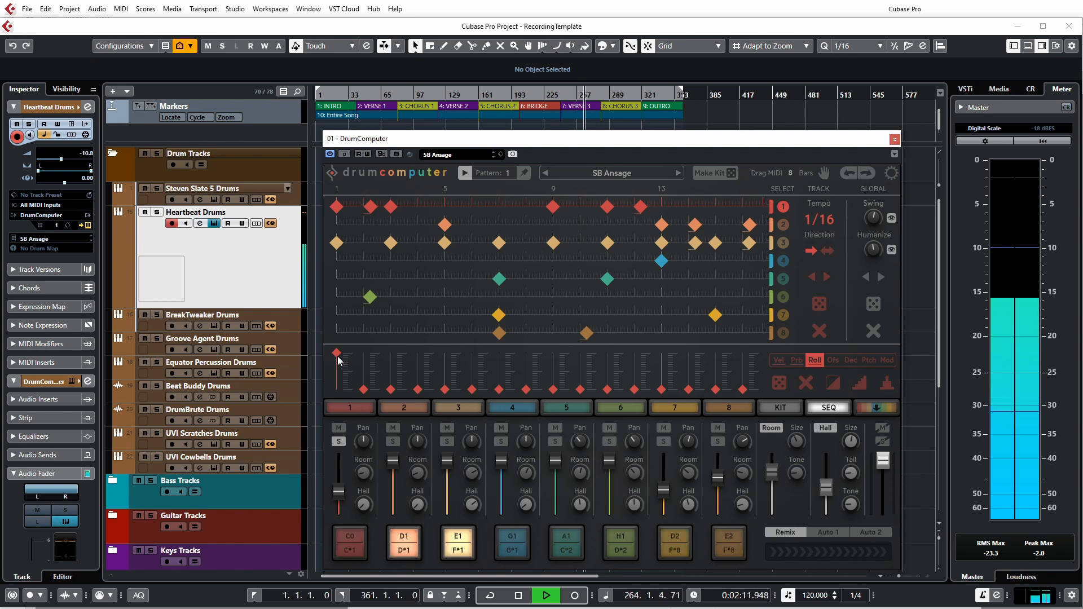
- Clear track 1's existing hits except step 1, and place new hits on steps 5, 9 and 13
click(370, 211)
click(391, 208)
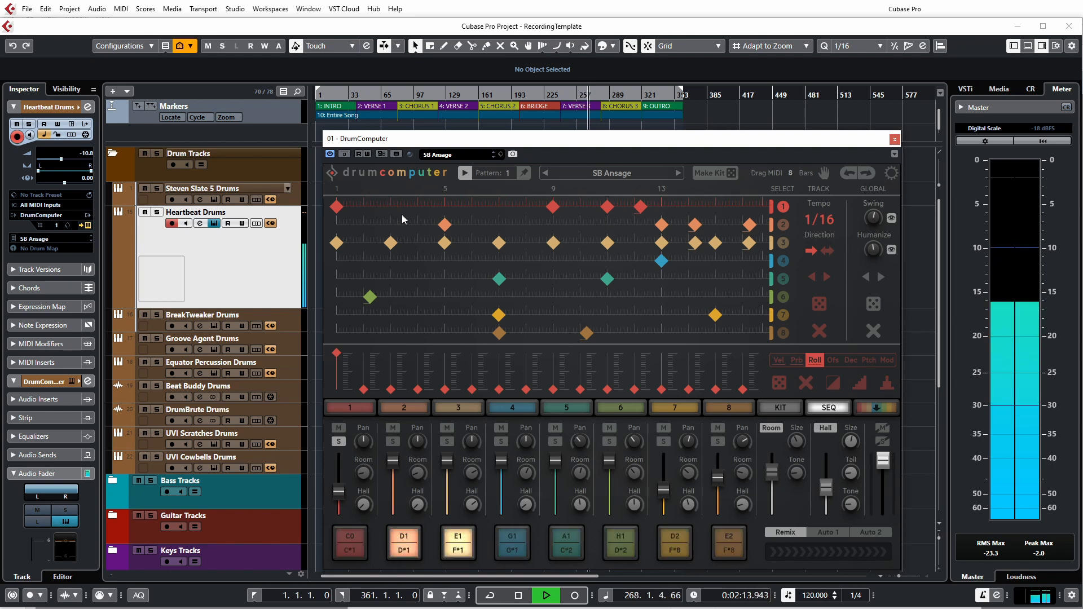
click(553, 207)
click(639, 212)
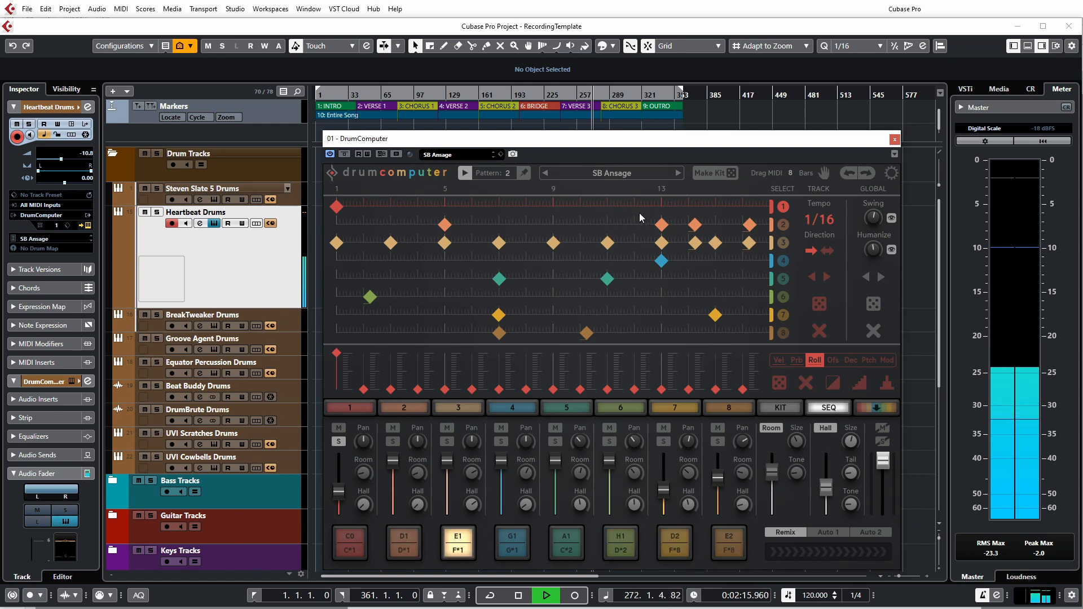
click(446, 205)
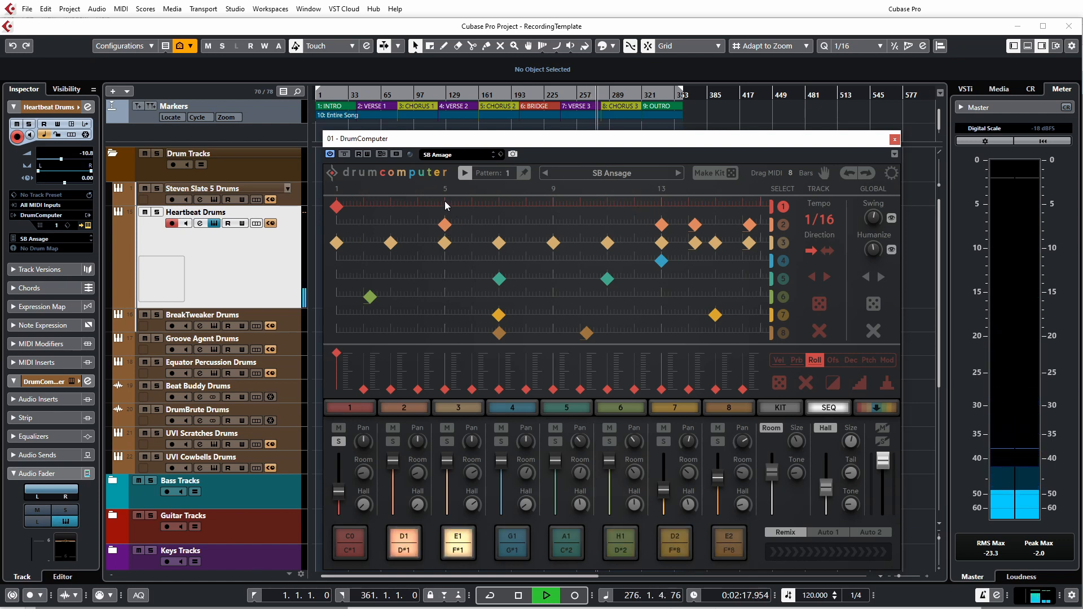
click(554, 207)
click(661, 206)
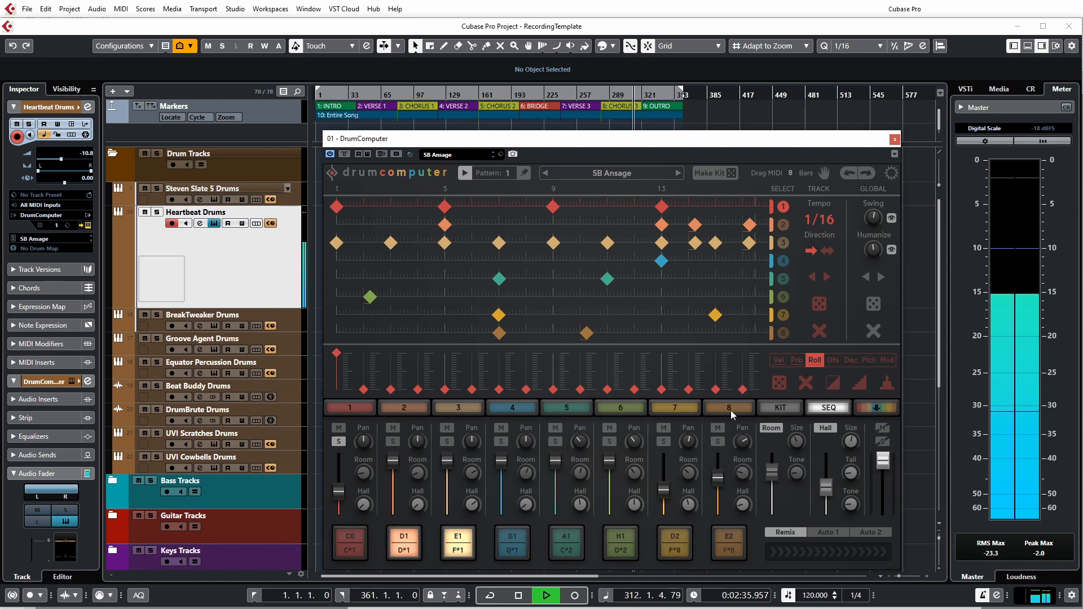
- Set the roll of track 1's first step to maximum and raise its timing offset to maximum
mouse_move(339, 354)
mouse_down()
mouse_move(333, 403)
mouse_move(335, 339)
mouse_up()
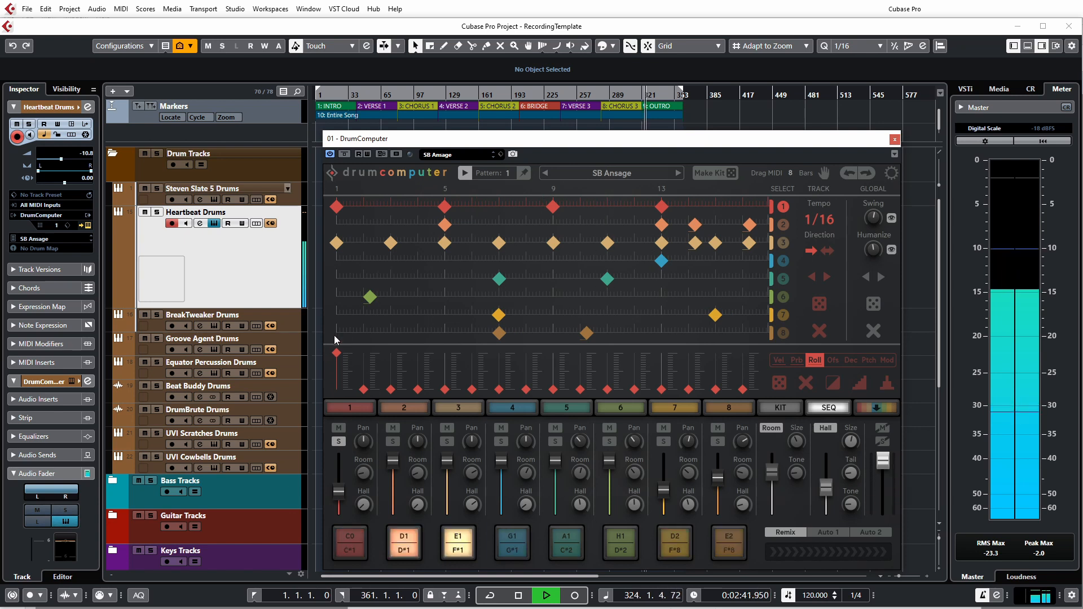
click(833, 359)
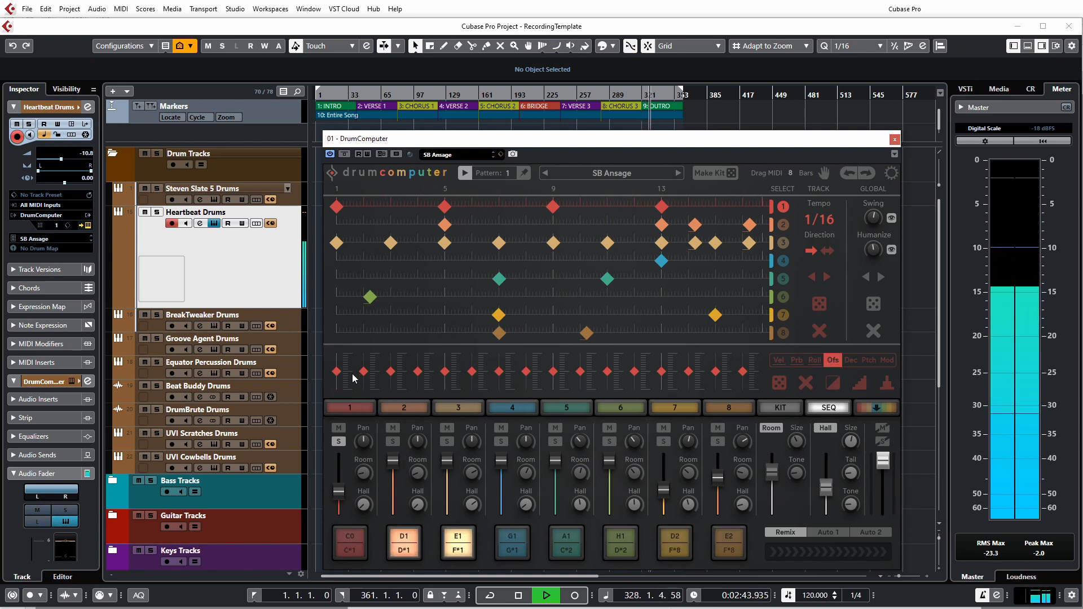
drag(337, 371, 336, 346)
- Raise the decay of track 1's first step to maximum and return to the velocity lane
click(850, 360)
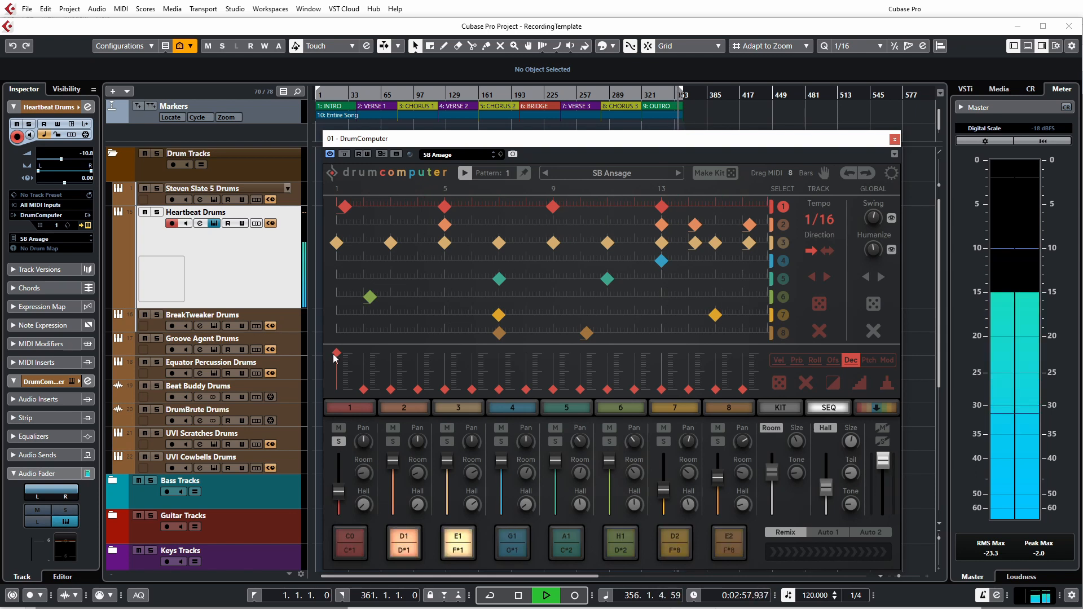
click(780, 359)
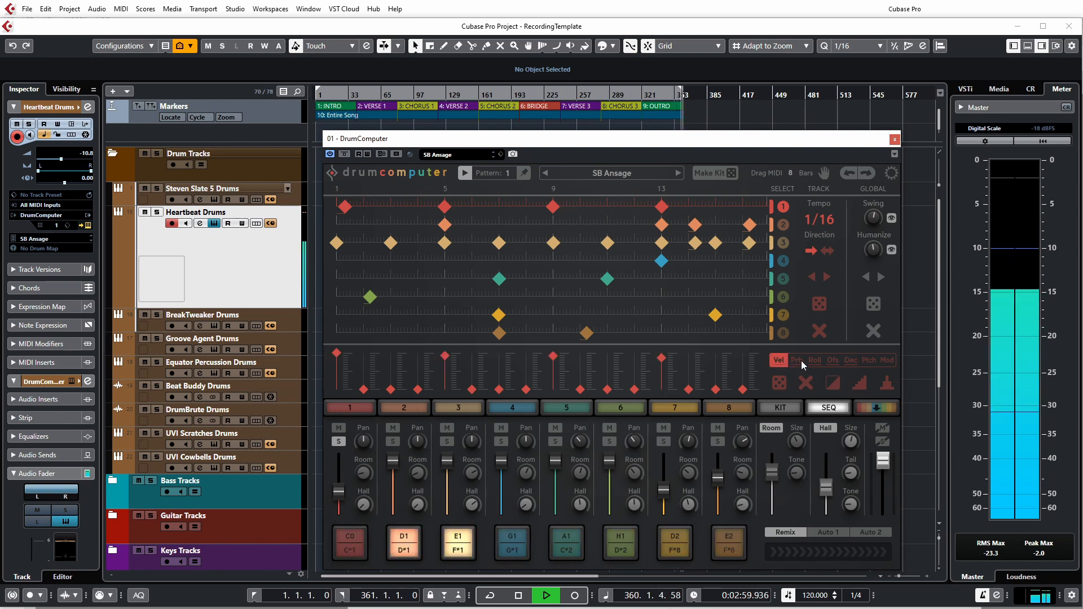
- Lower the probability of track 1's first step to minimum, then drop its decay to minimum and raise it back to maximum
click(796, 360)
drag(342, 384, 331, 417)
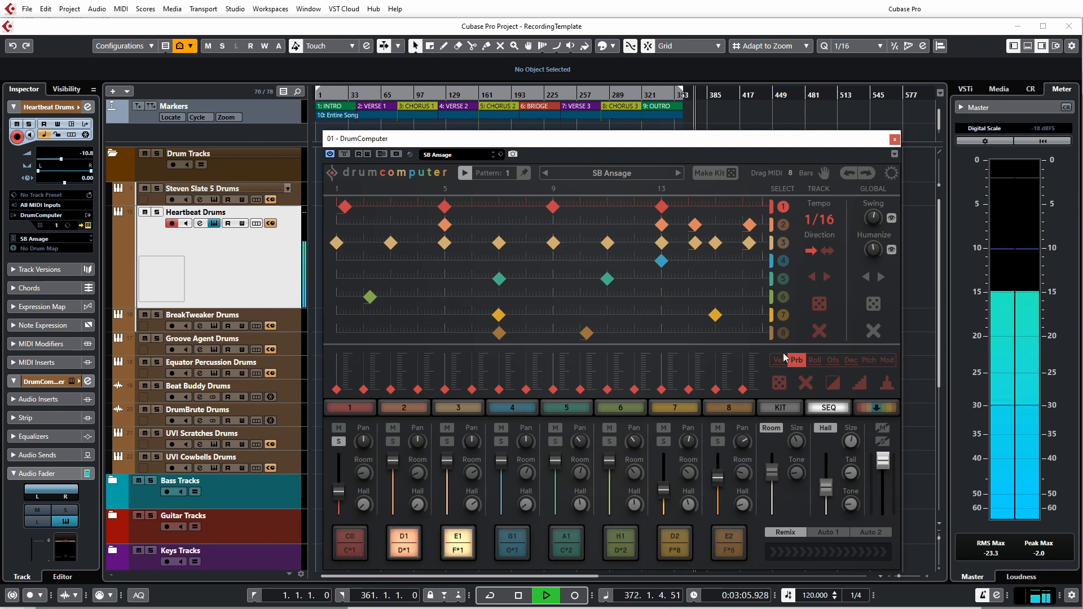
click(850, 360)
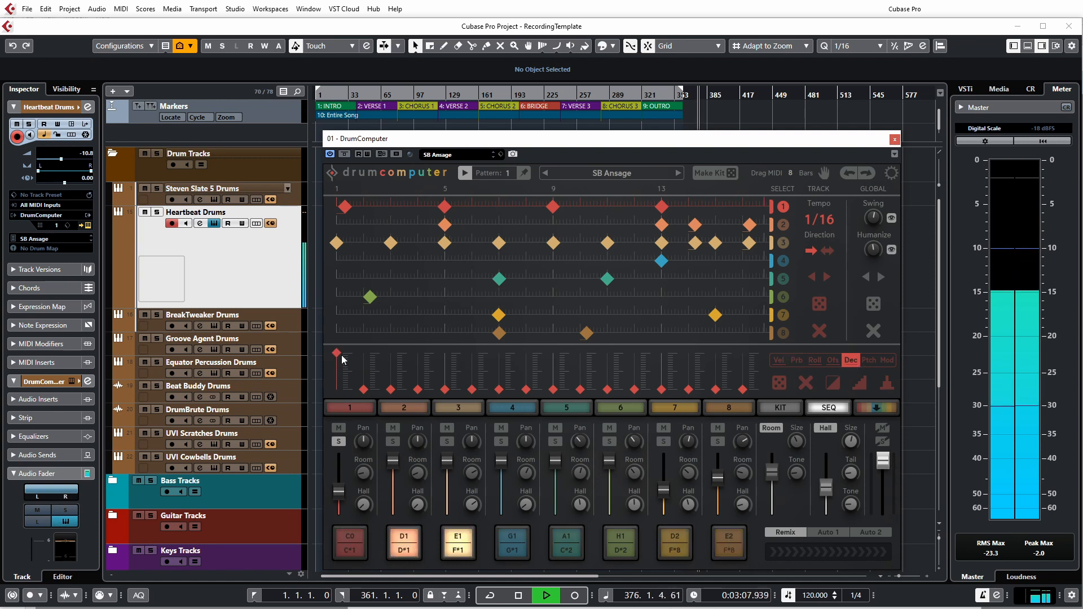
drag(342, 358, 341, 424)
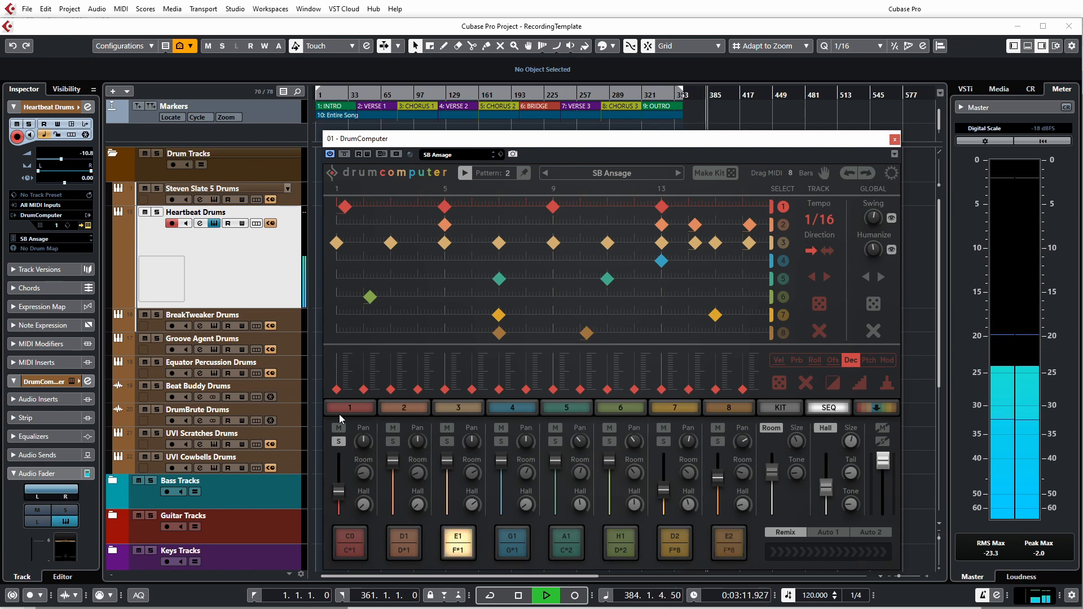
drag(337, 388, 339, 348)
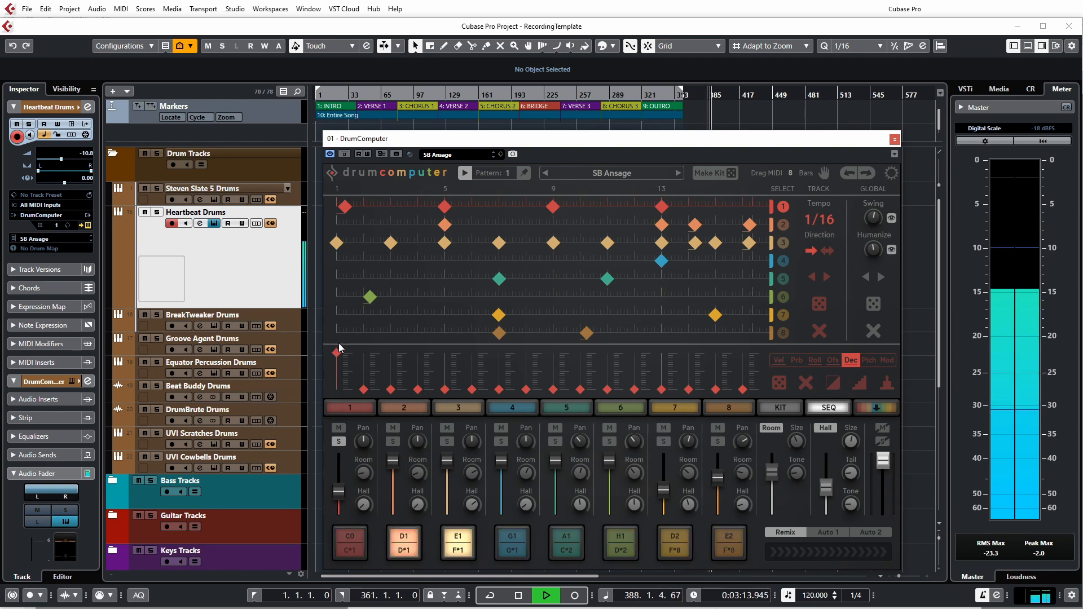
- Raise the pitch and modify values of track 1's first step to maximum
click(867, 361)
drag(337, 389, 337, 361)
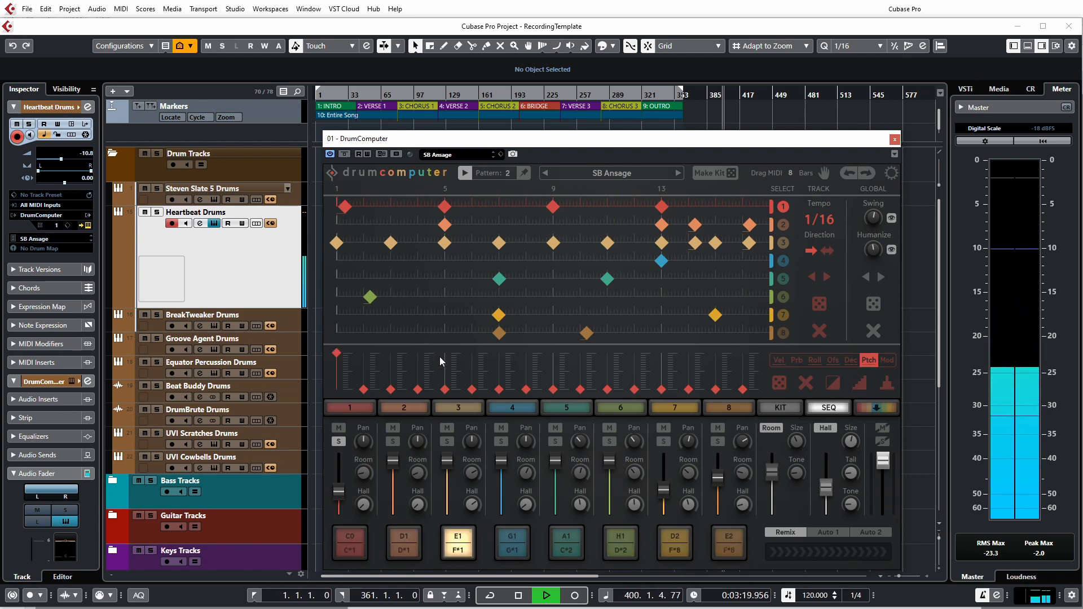
click(887, 361)
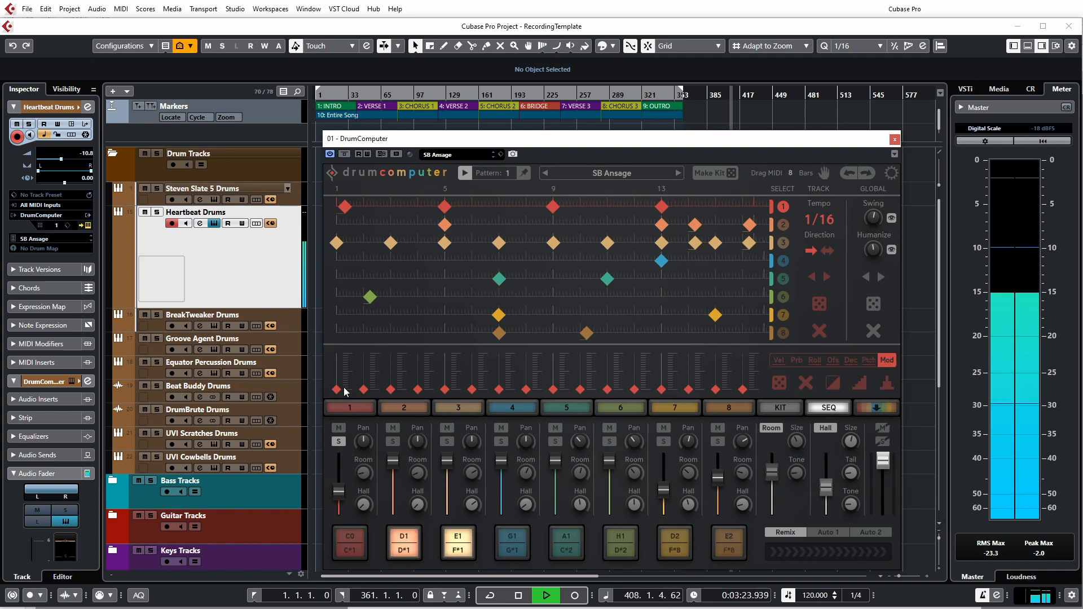
drag(331, 344, 333, 338)
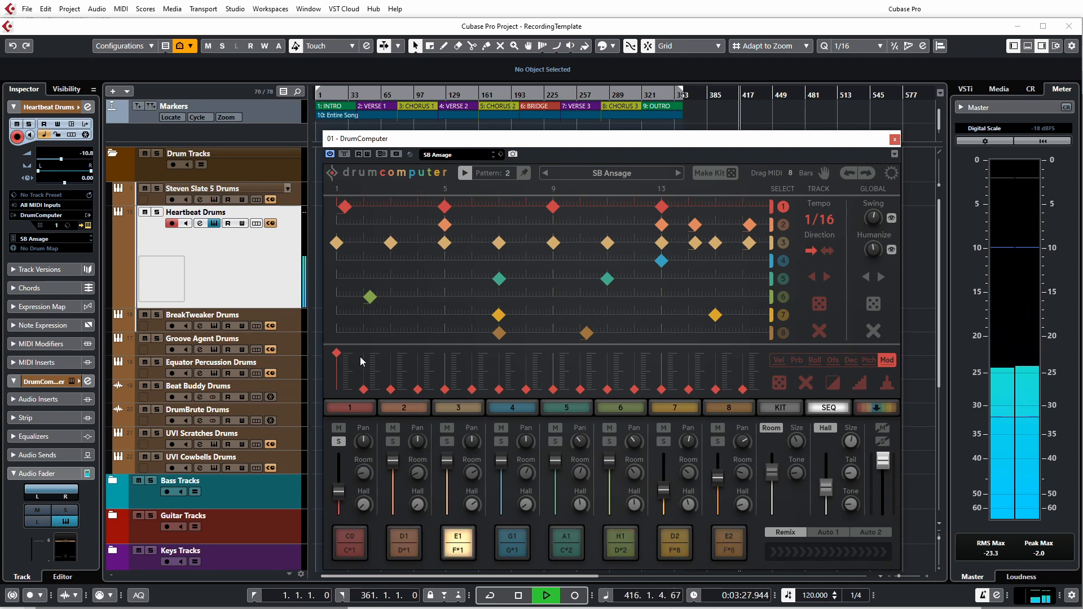
- Try the triangle, rising and falling shapes on track 1's modify lane, then clear the lane and randomize its values
click(887, 388)
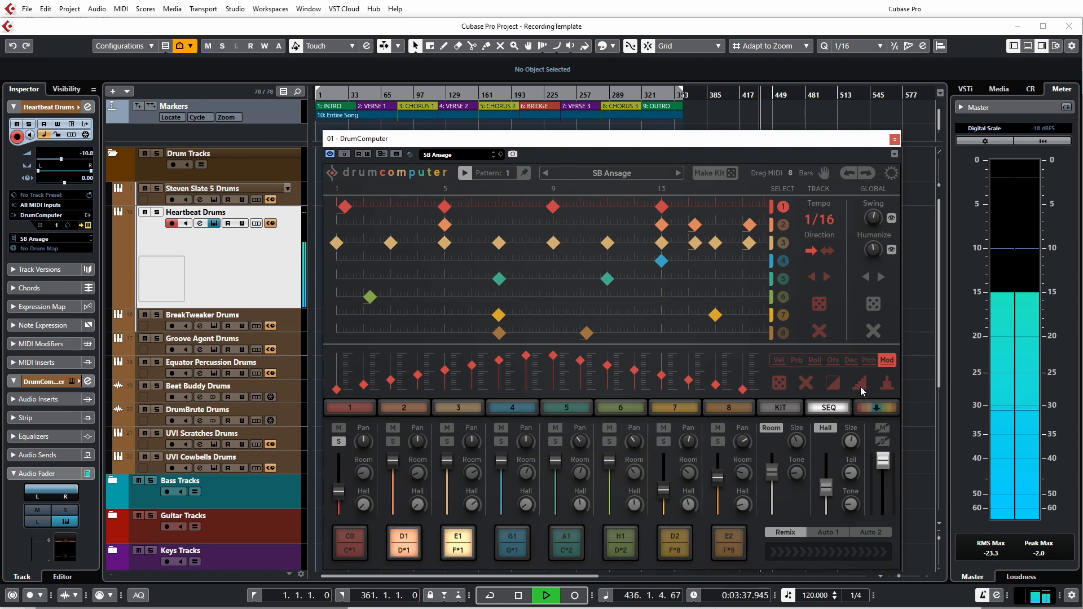
click(861, 386)
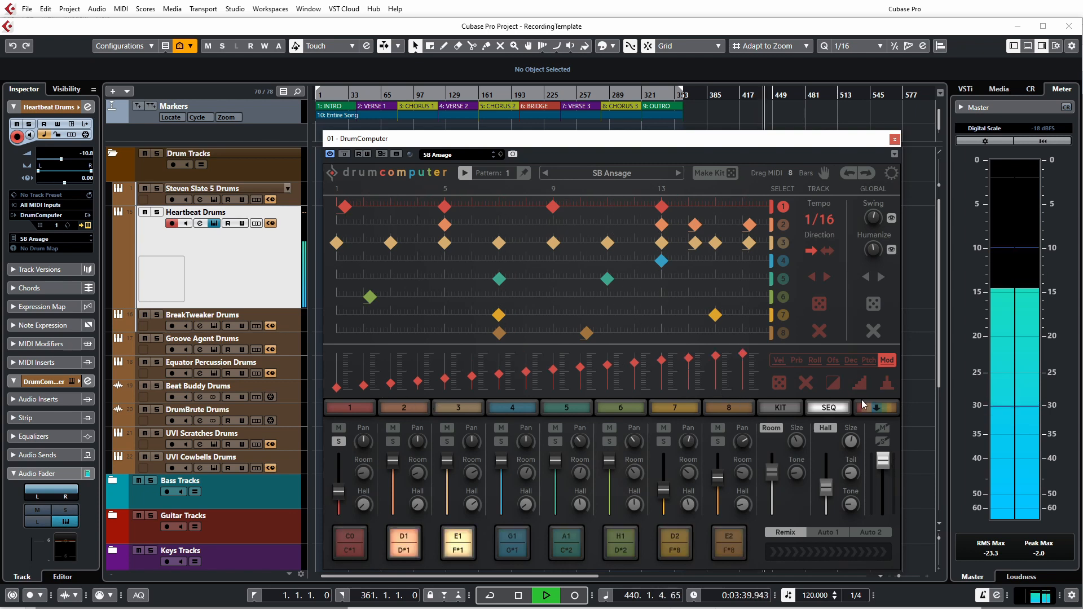
click(833, 386)
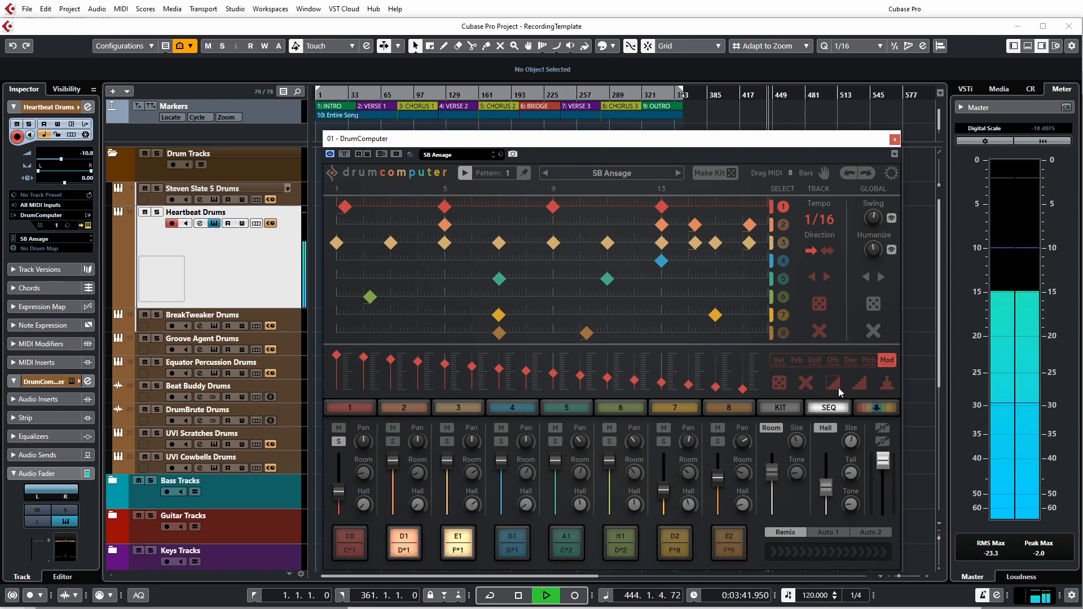
click(807, 386)
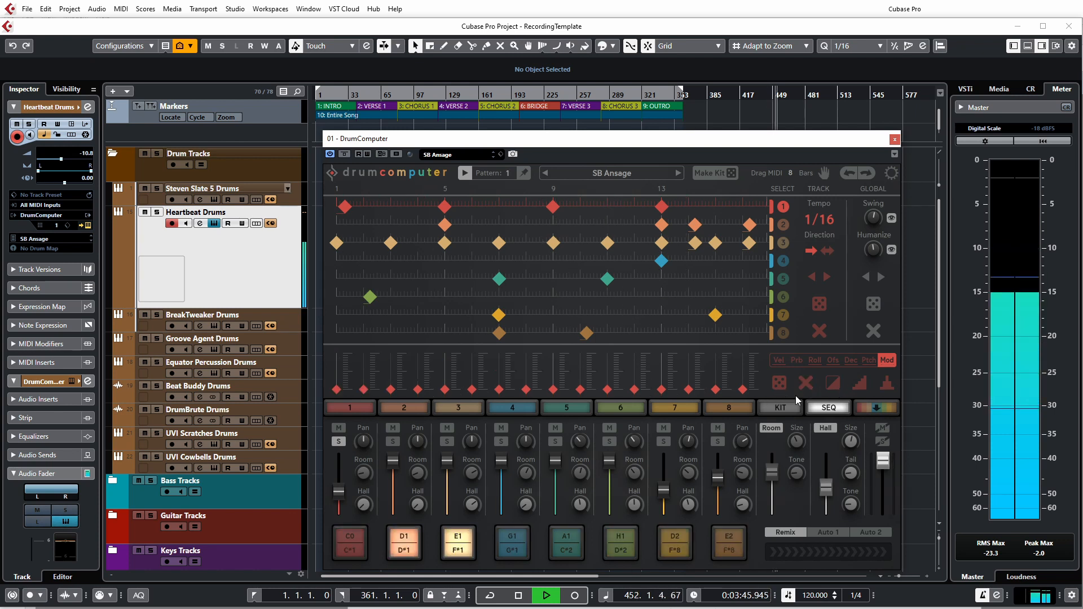
click(780, 389)
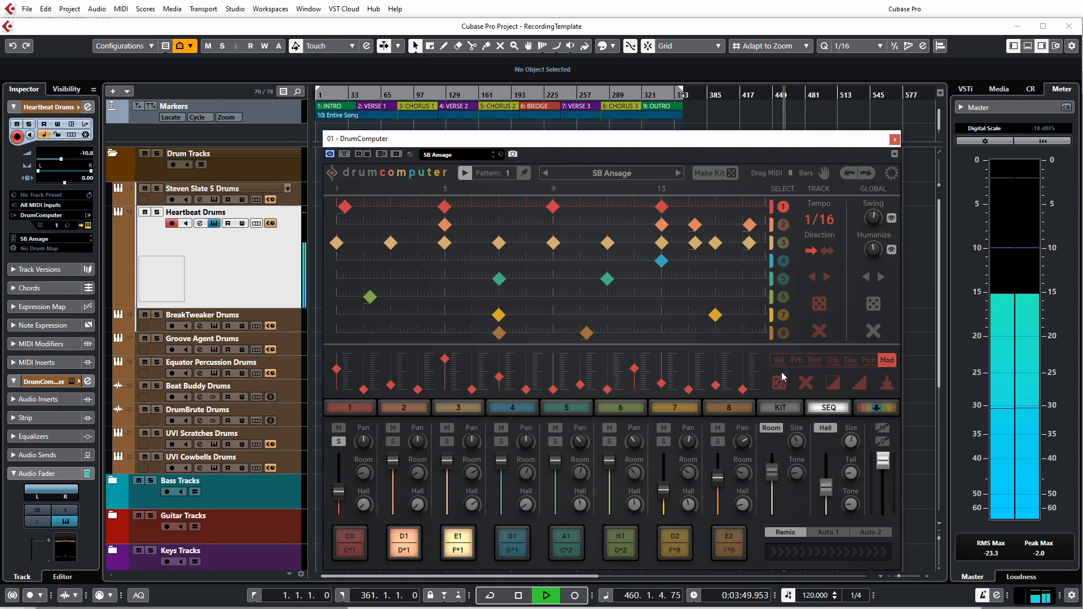
- Fill track 1's empty steps 2–4, 6–8, 10–12 and 14–16 with hits
click(370, 208)
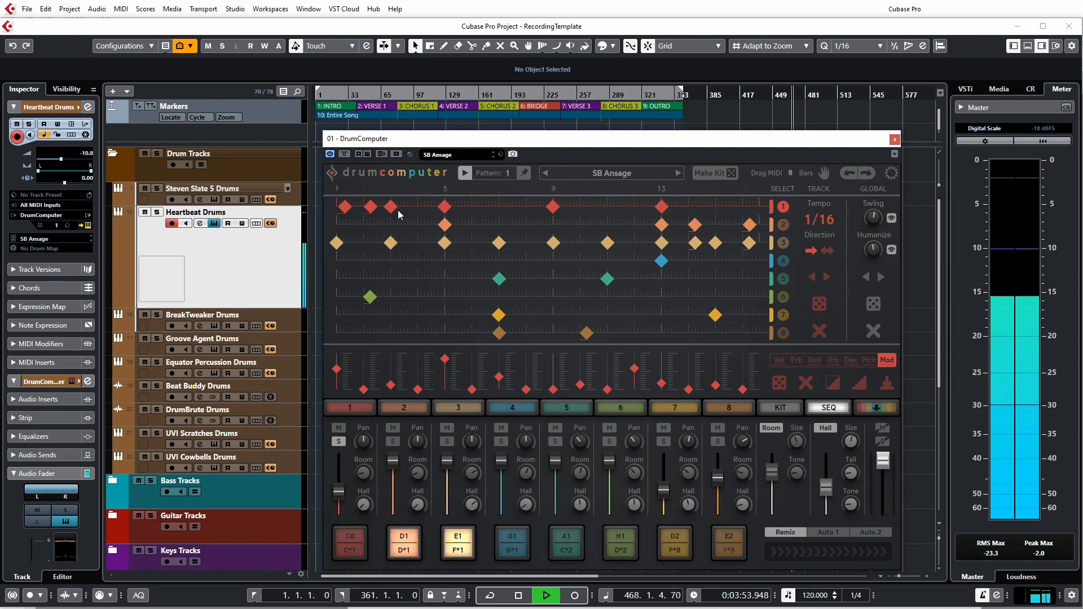
click(419, 213)
click(423, 211)
click(478, 209)
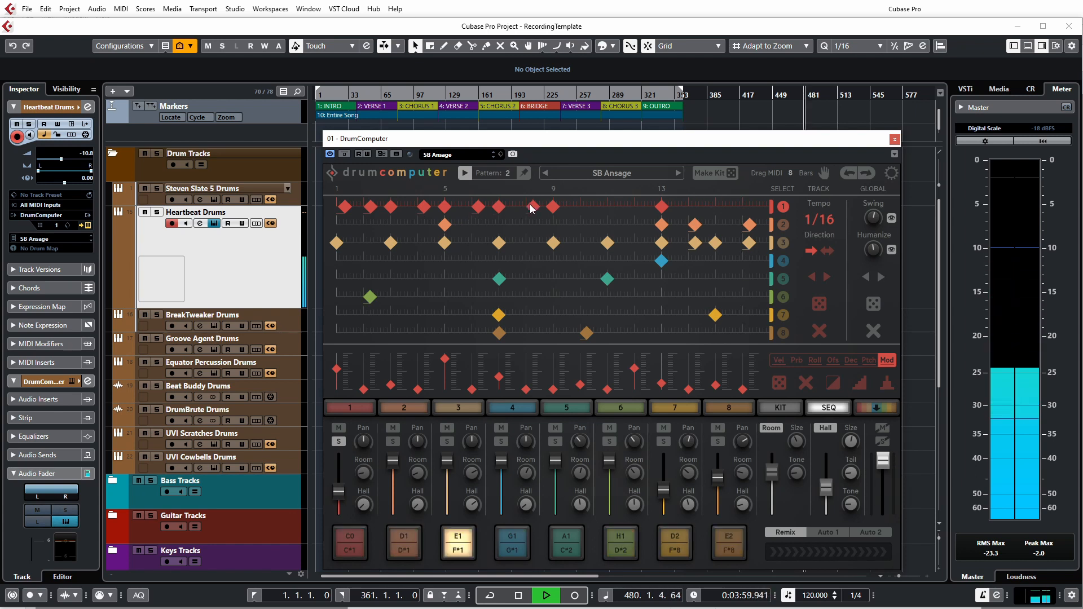
click(533, 209)
click(587, 209)
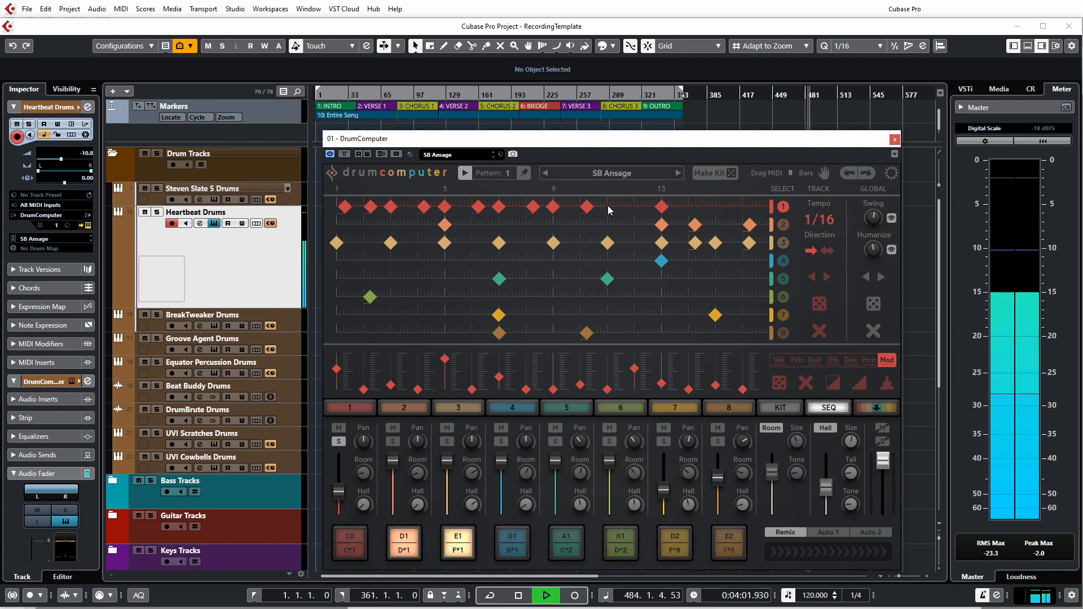
click(608, 207)
click(641, 208)
click(696, 208)
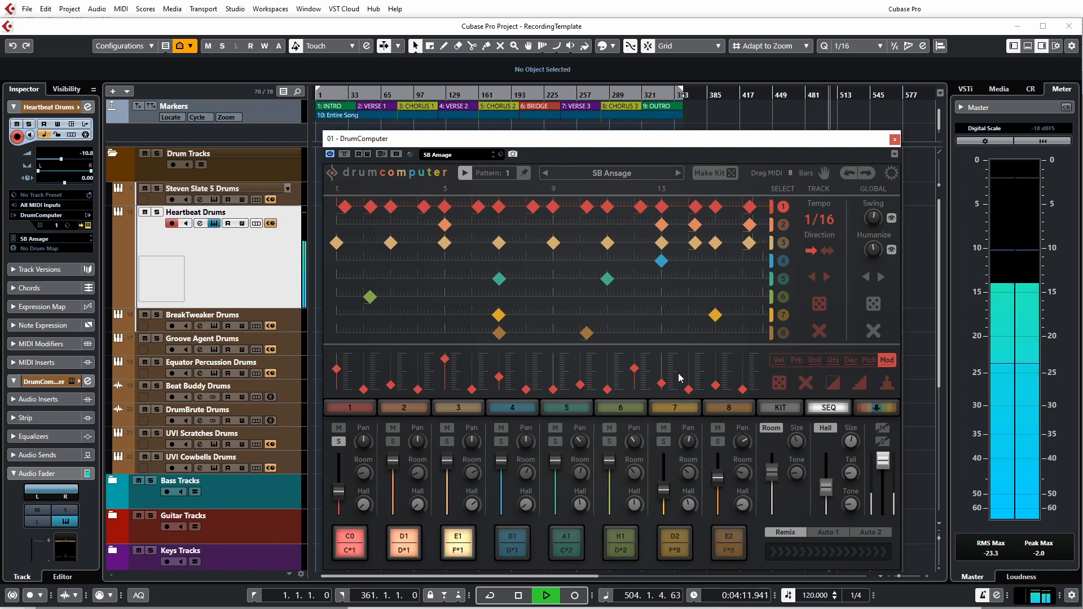
- Look through track 1's velocity, probability, offset, decay and modify lanes
click(784, 365)
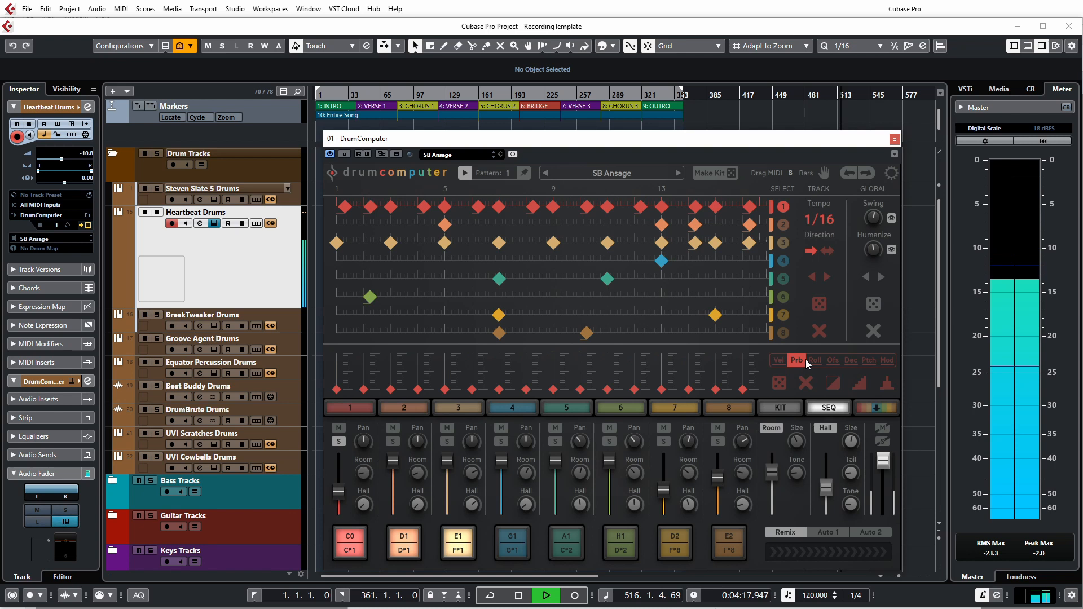
click(833, 362)
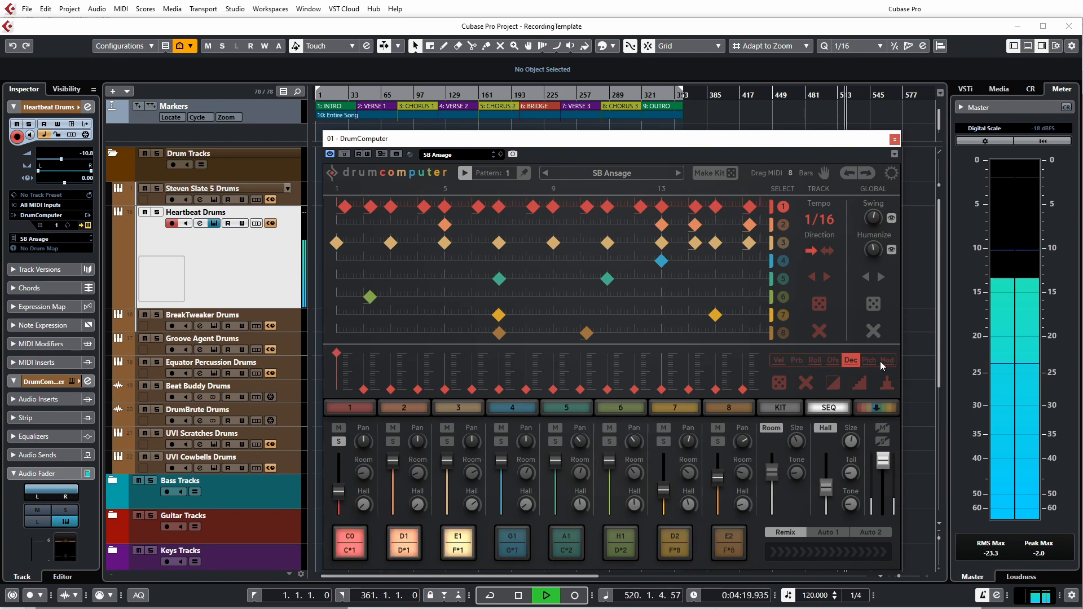
click(887, 361)
- Randomize track 1's velocity, probability, roll, offset, decay and pitch values
click(781, 360)
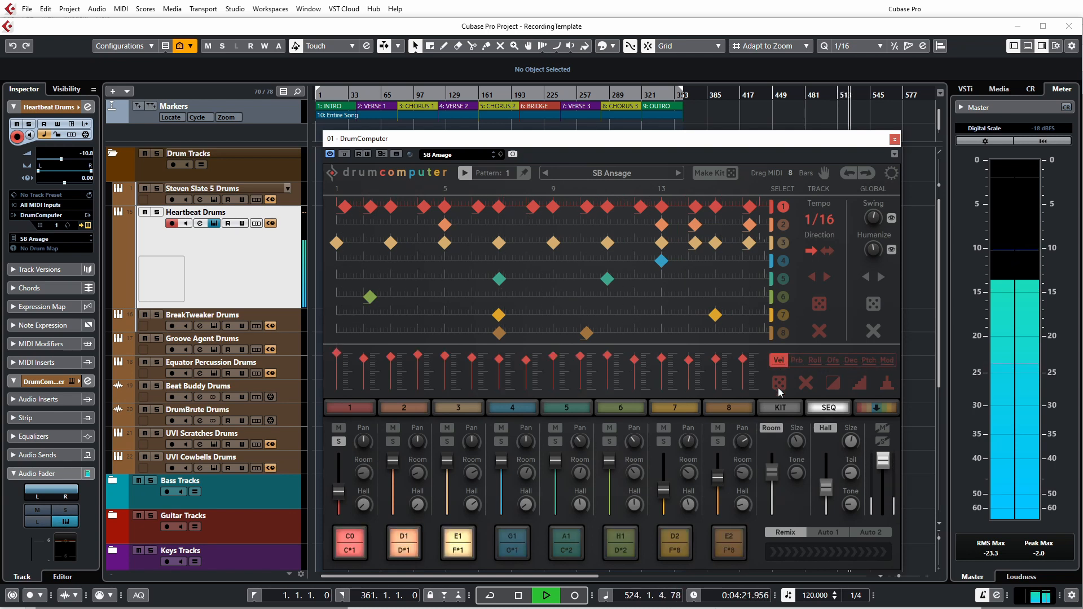
click(798, 361)
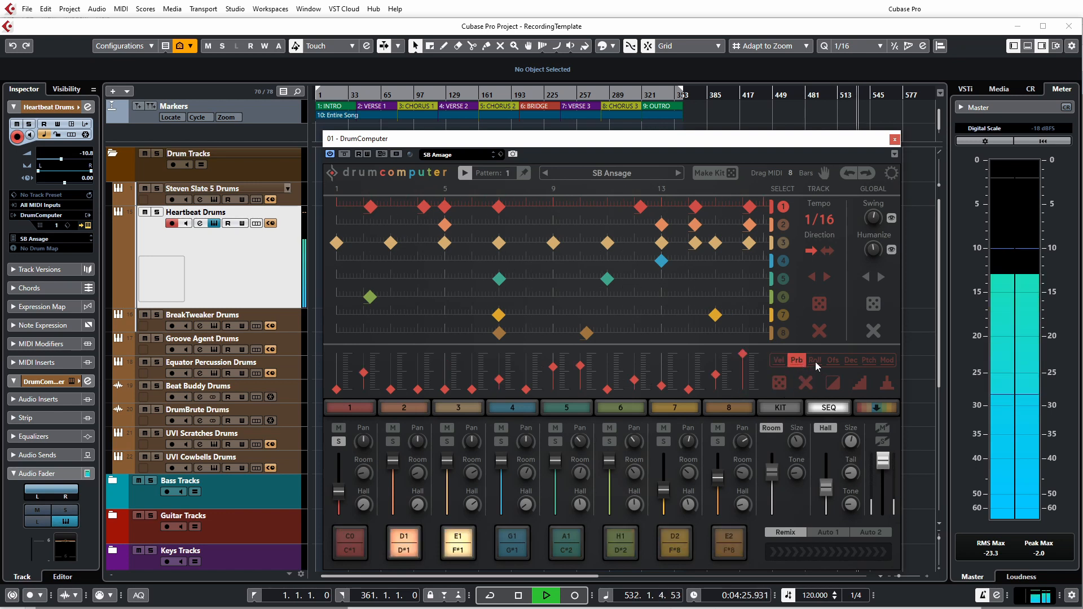
click(814, 360)
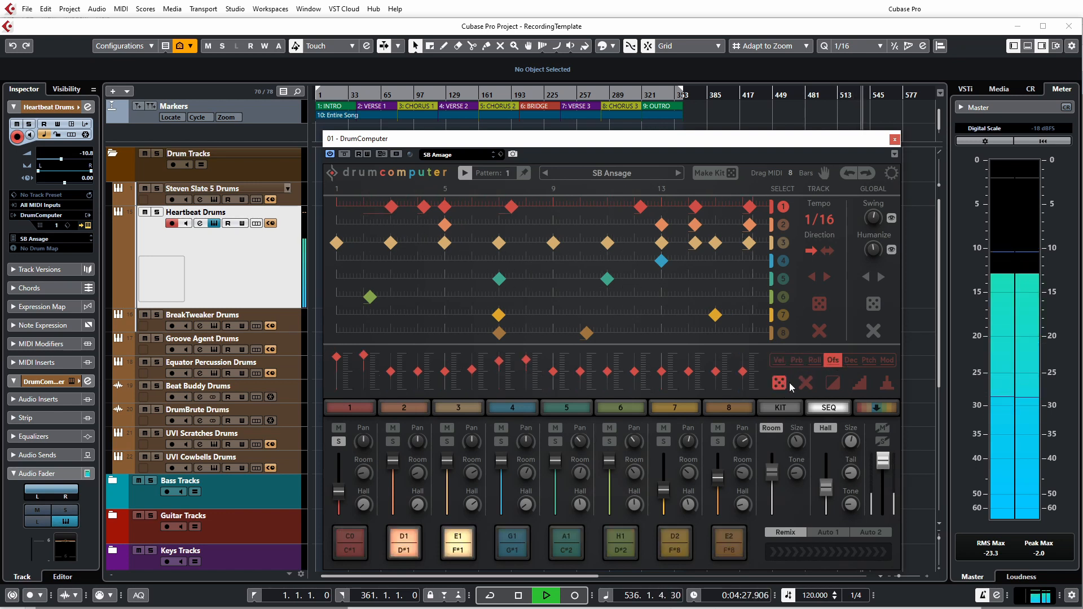
click(851, 360)
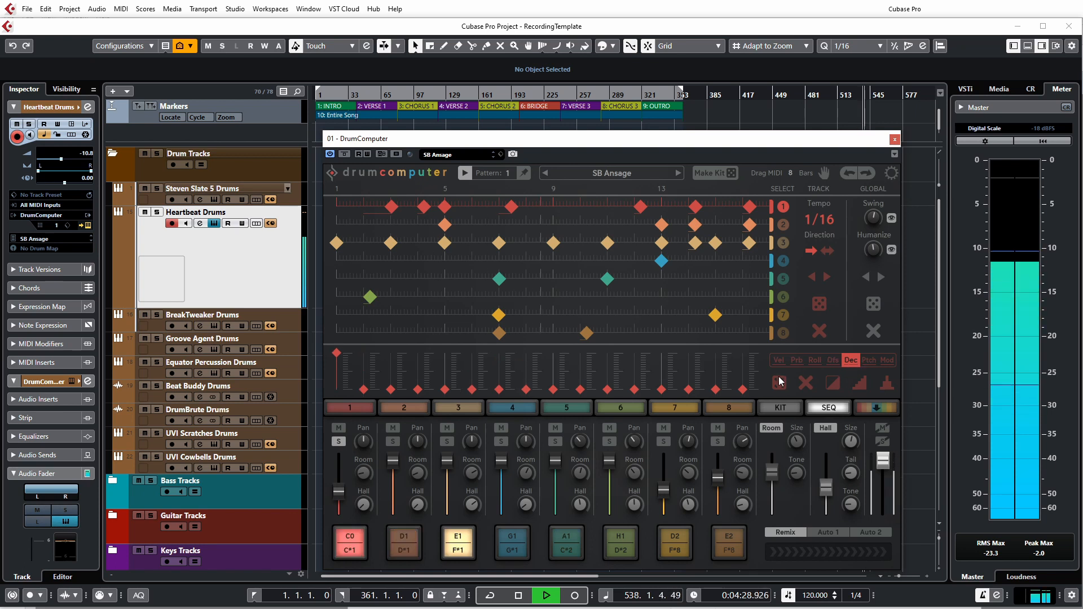
click(868, 360)
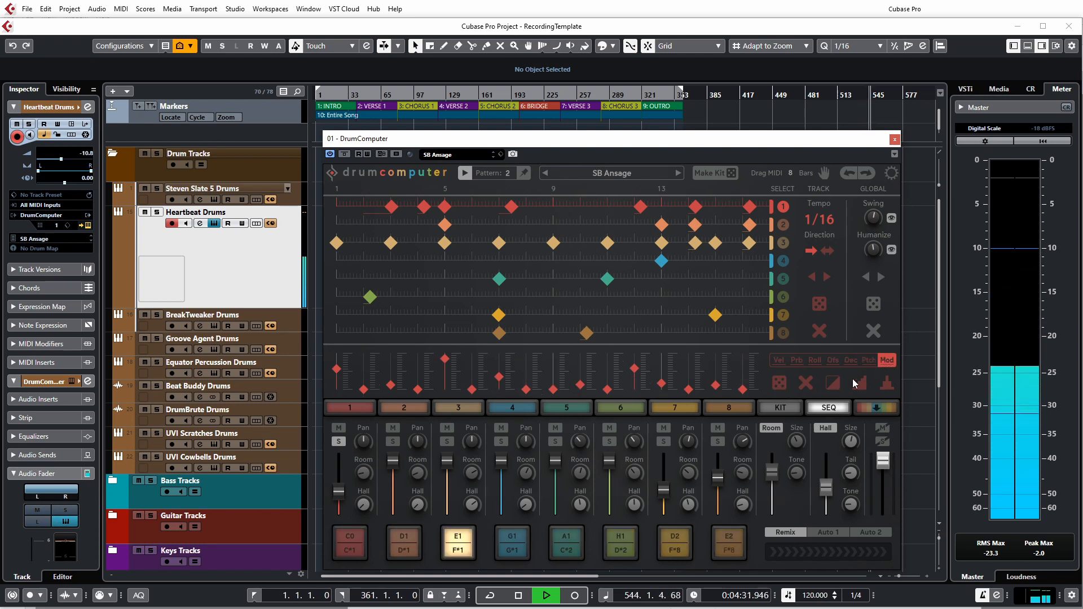
- Clear track 1's probability values and check its velocity and roll lanes
click(780, 361)
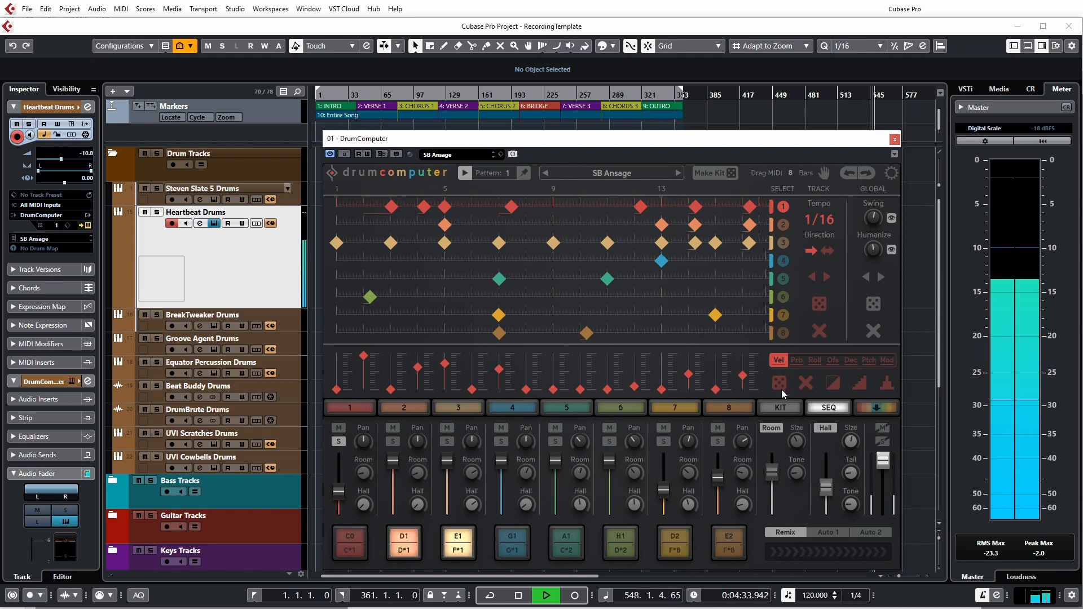
click(795, 361)
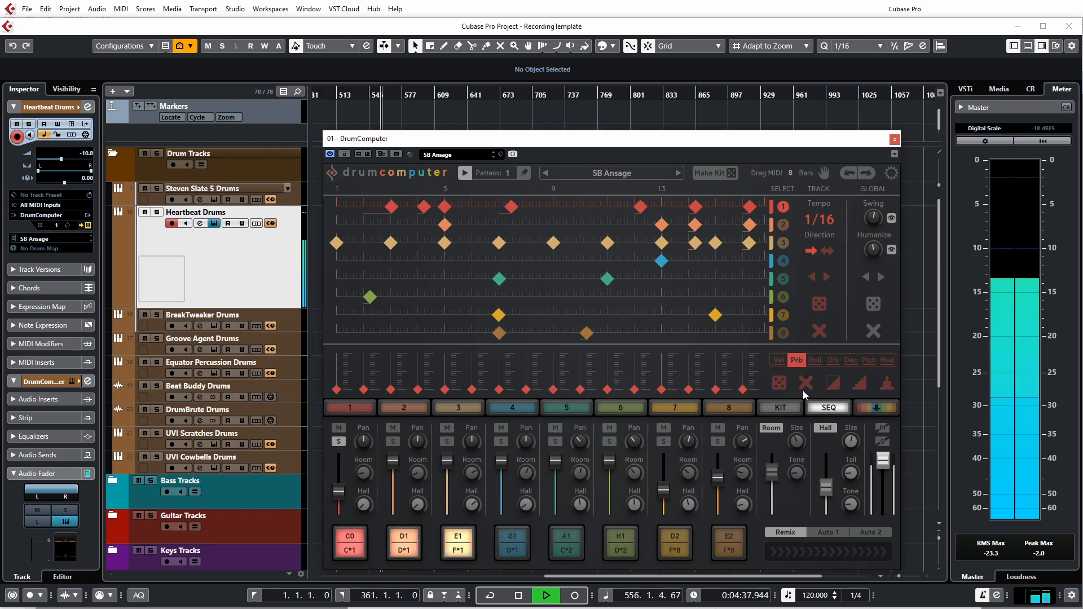
click(815, 362)
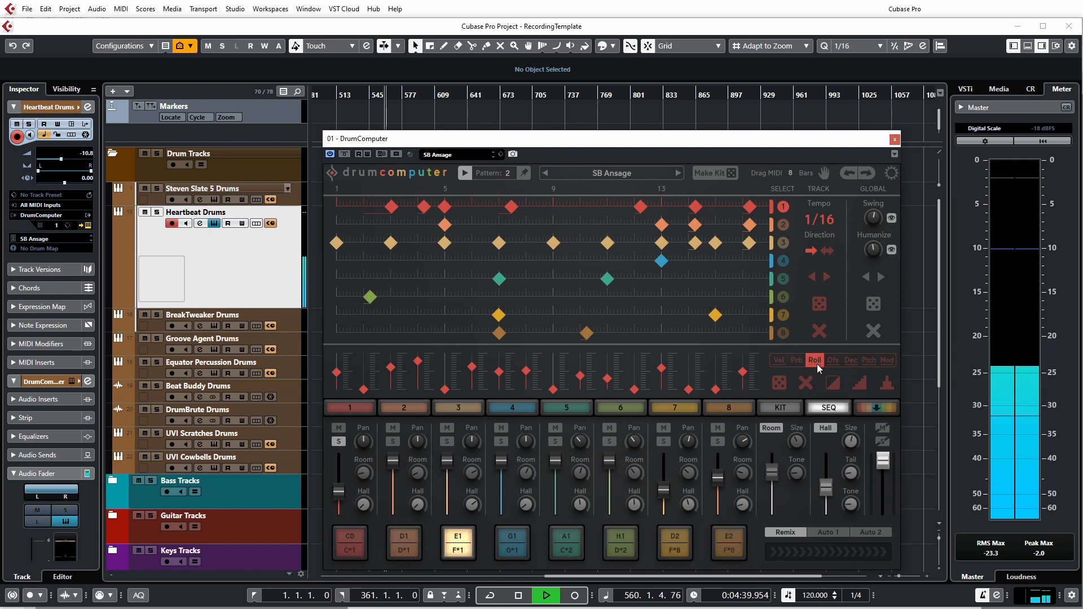
- Clear track 1's velocities, try the rising and triangle shapes on them, and apply a V shape that dips mid-pattern
click(779, 361)
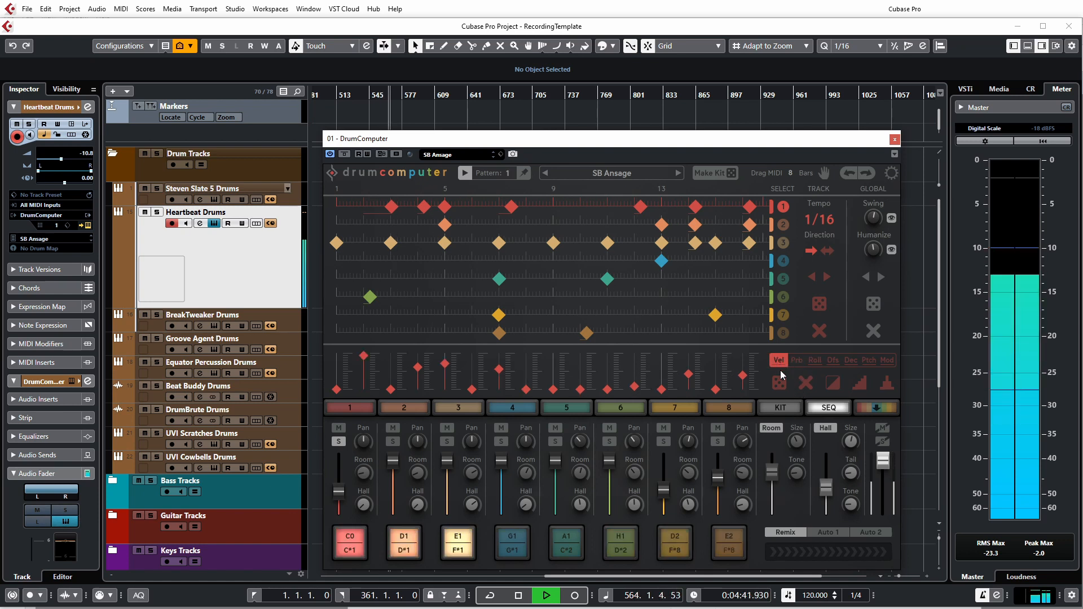
click(808, 384)
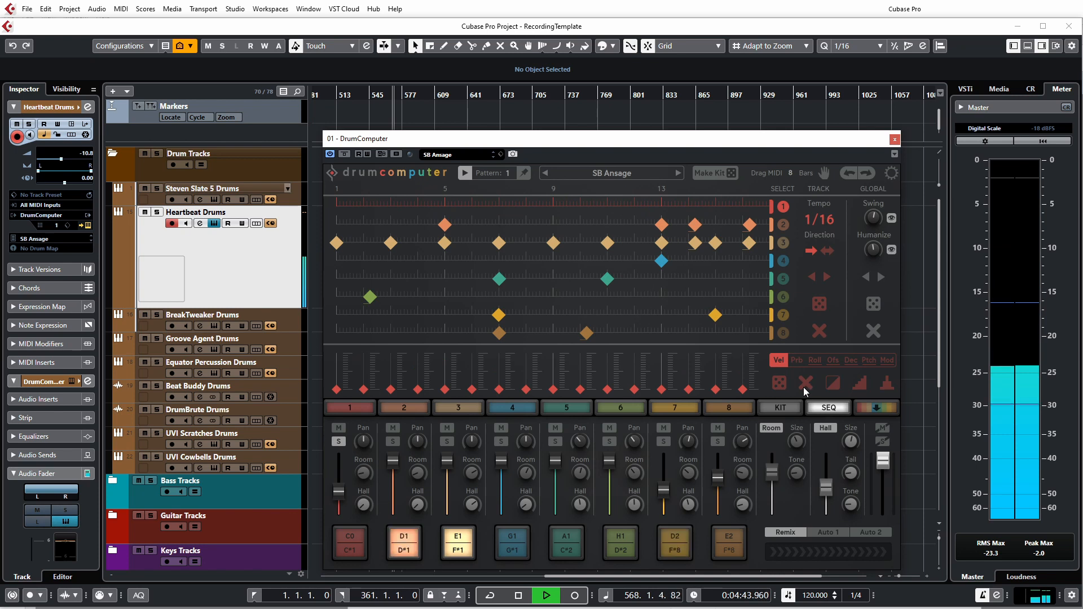
click(859, 385)
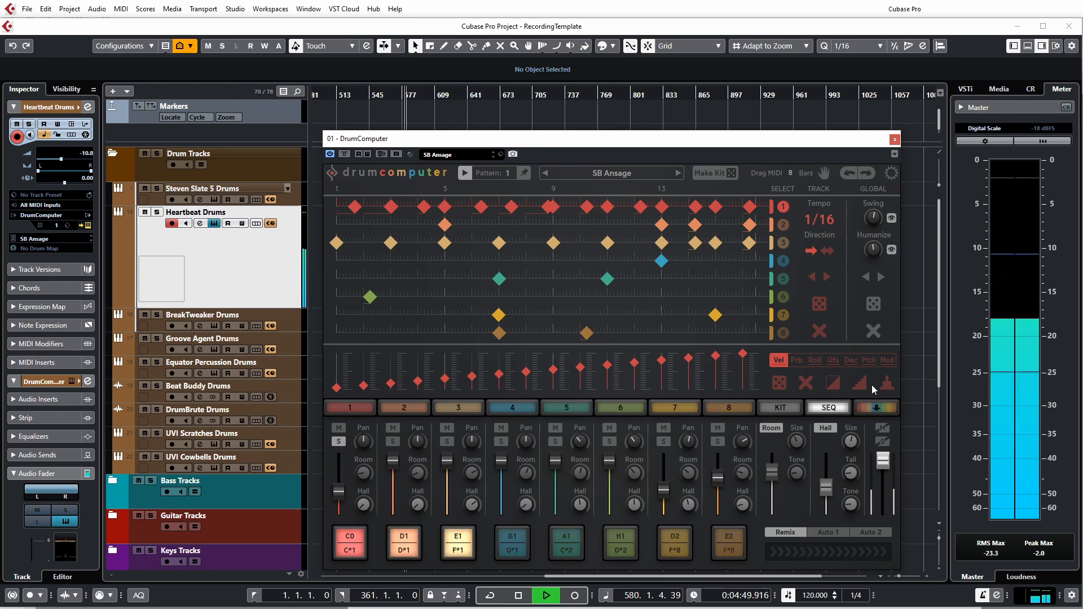
click(887, 385)
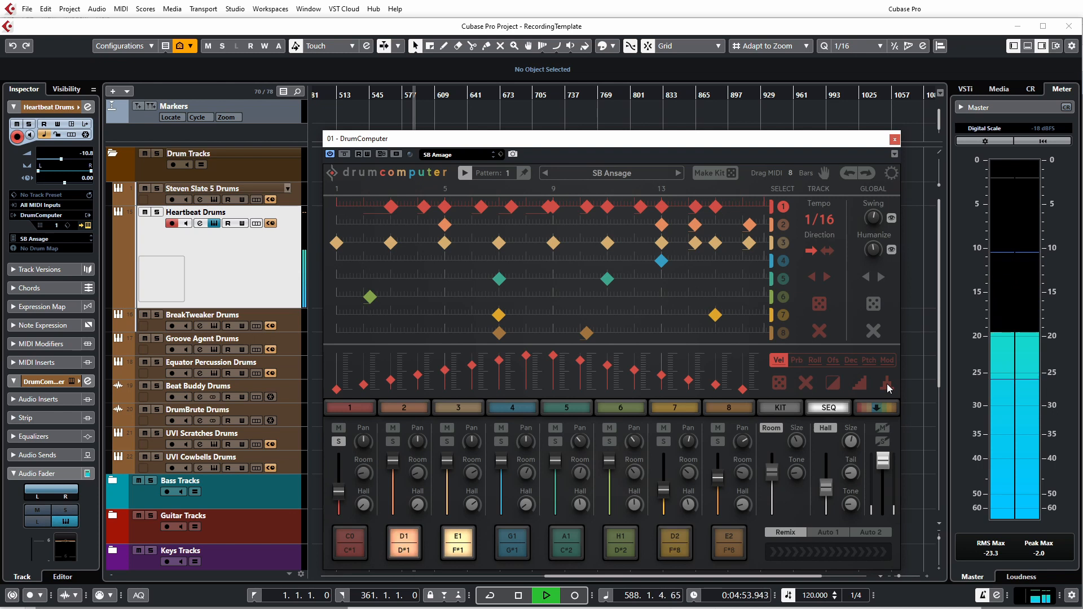
click(834, 384)
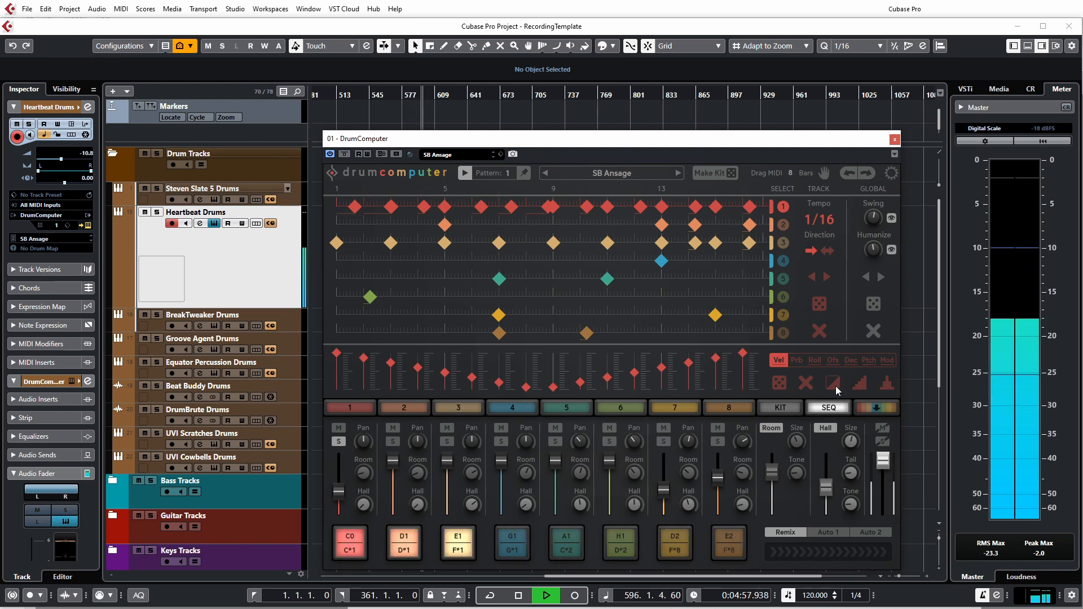
click(797, 361)
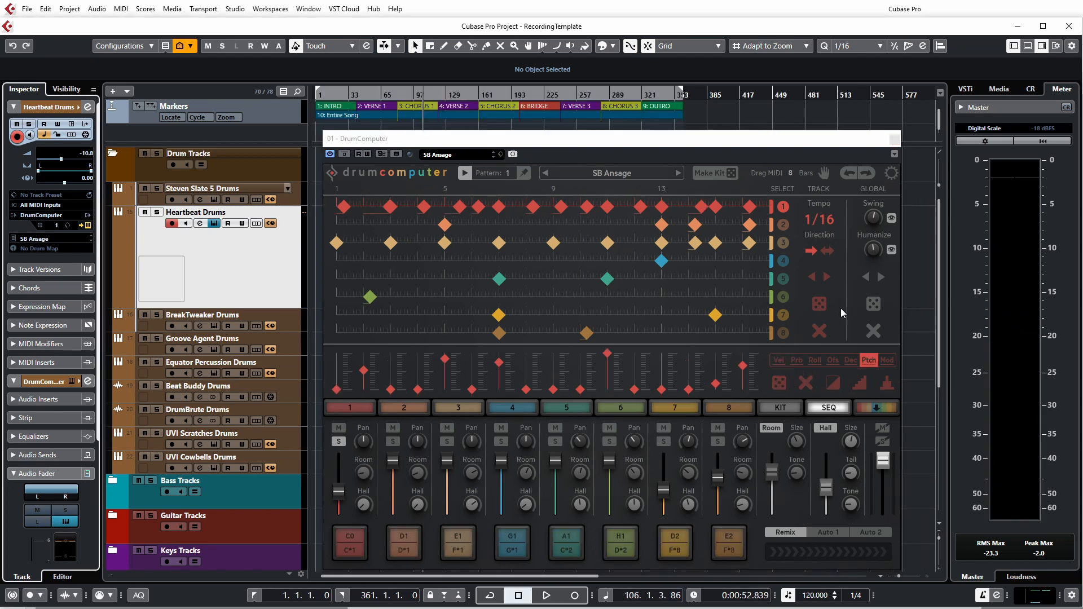
- Switch from the sequencer to the kit page and show the pattern chain and key mapping section in place of the mixer
click(878, 409)
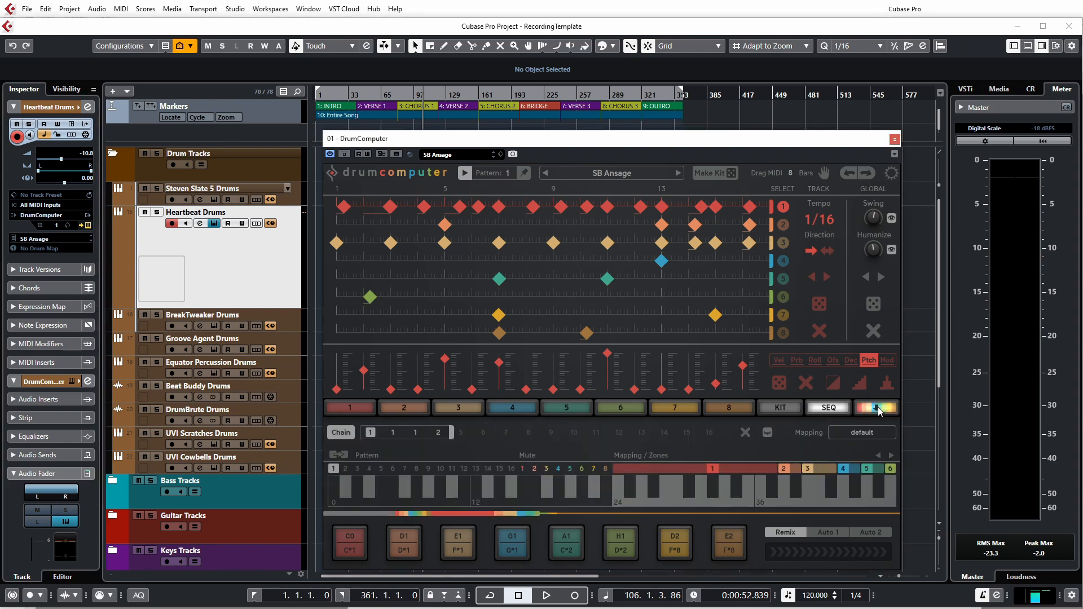
click(878, 408)
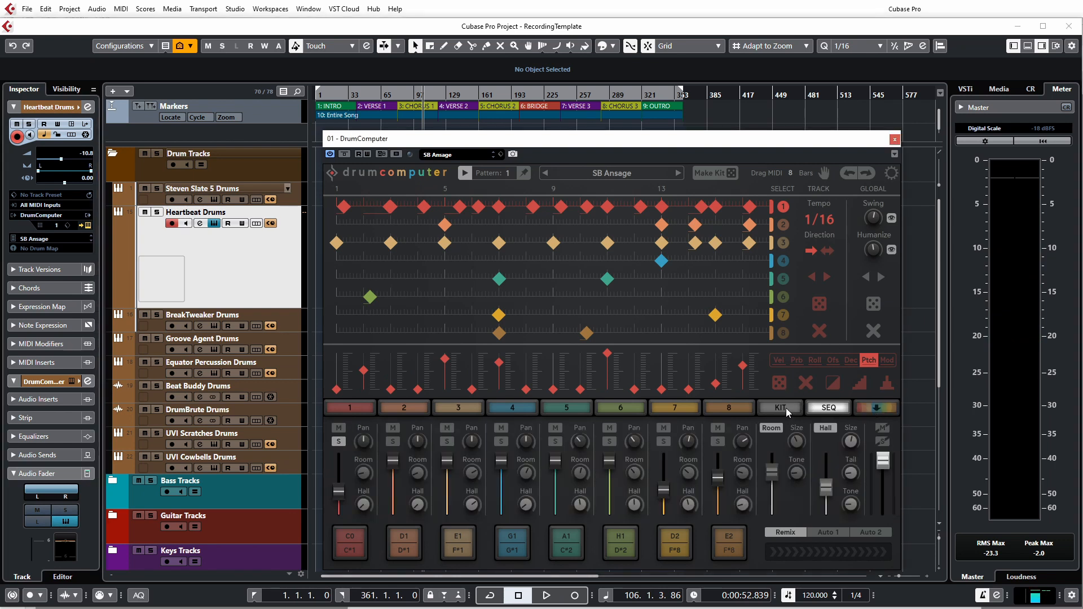
click(781, 408)
click(876, 408)
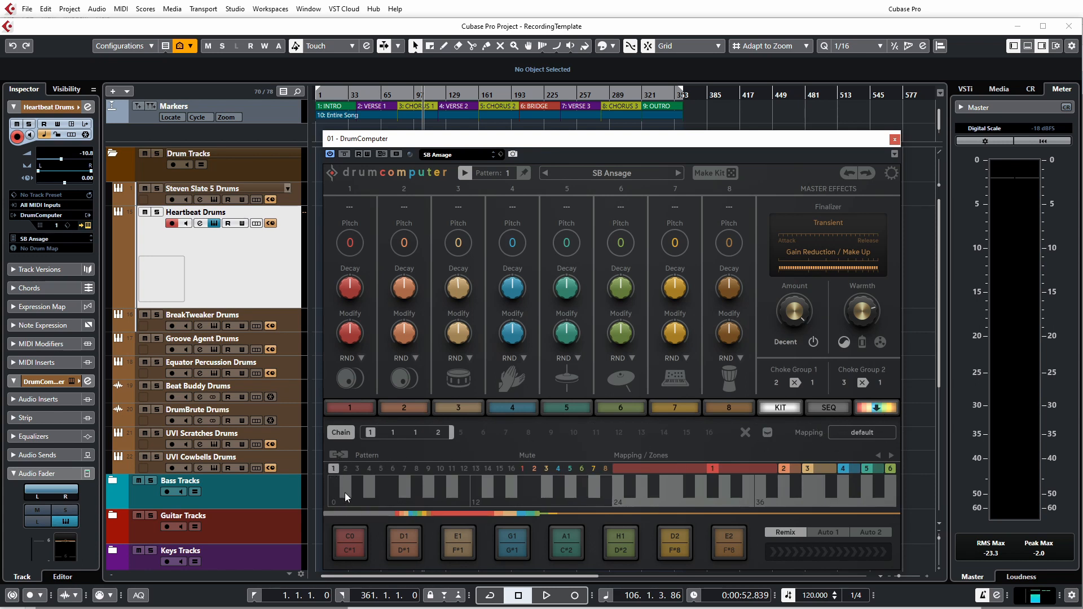
- Check the key zones and the mapping setting, and show the mixer in place of the pattern chain and mapping section
click(439, 488)
click(861, 435)
click(885, 406)
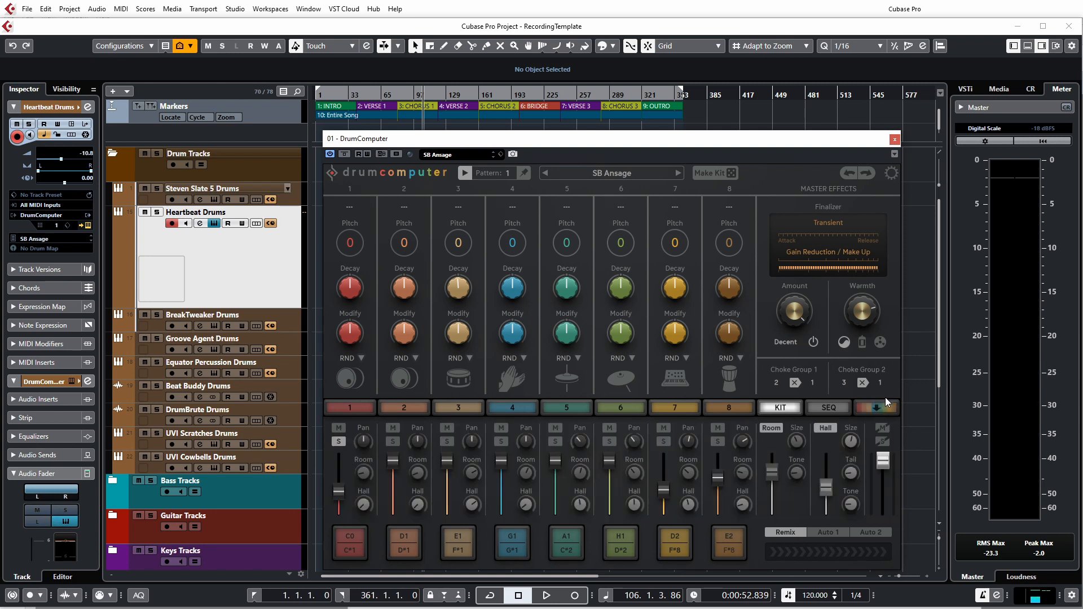
- Play the SB Bacon Plum Jam V preset and sweep the remix strip up and back down twice in Remix mode
key(space)
click(677, 173)
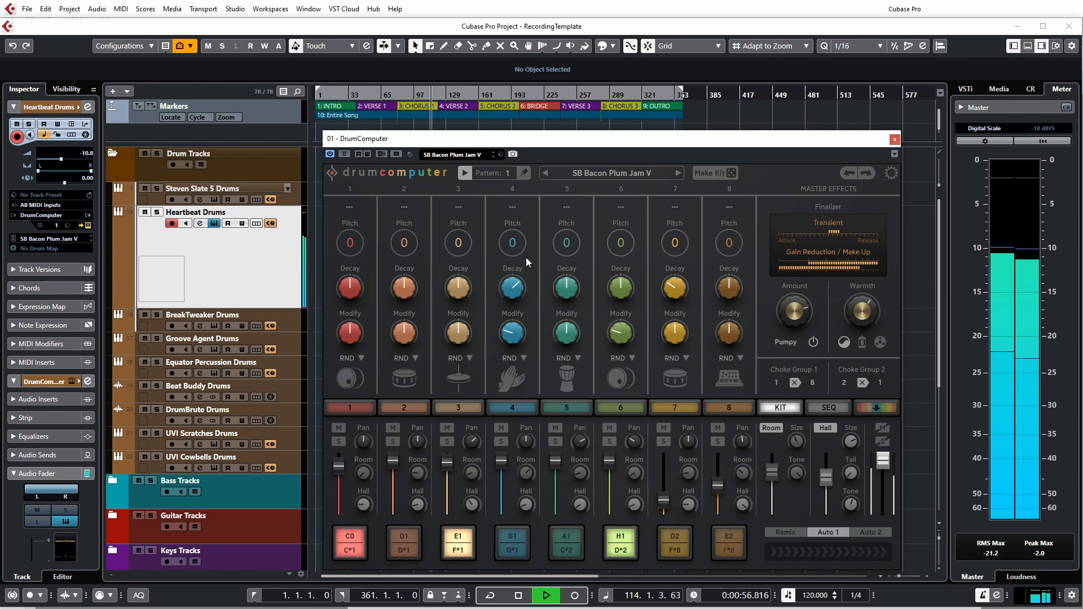
click(786, 533)
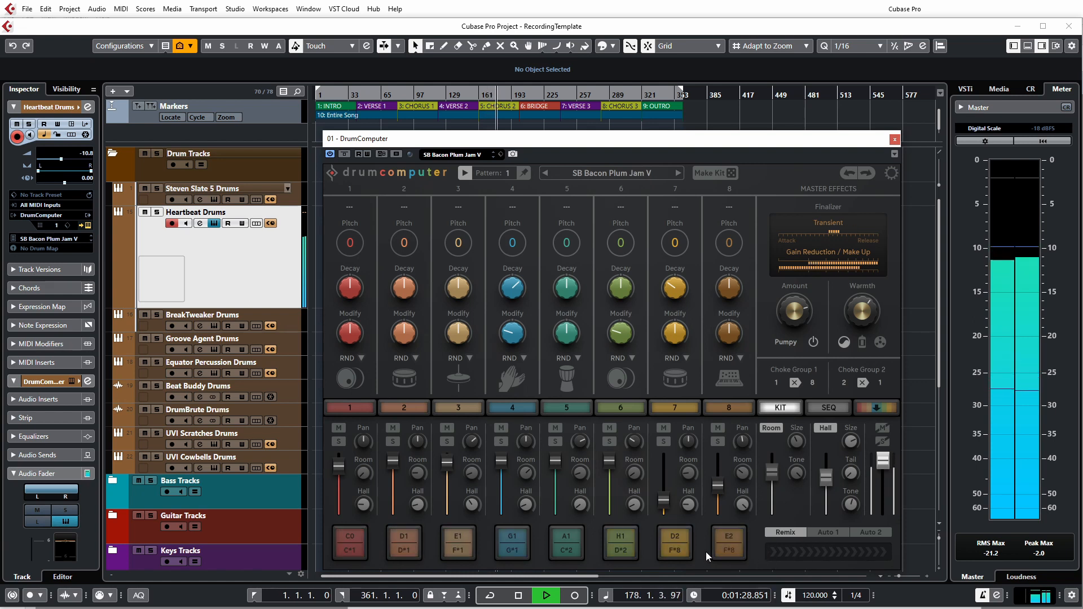
click(815, 555)
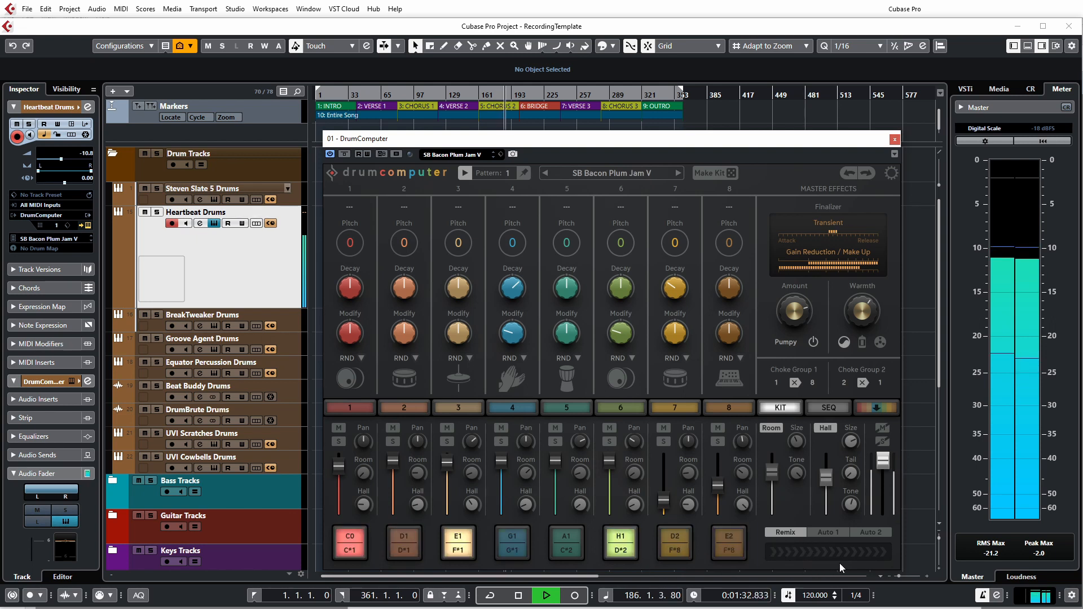
click(852, 553)
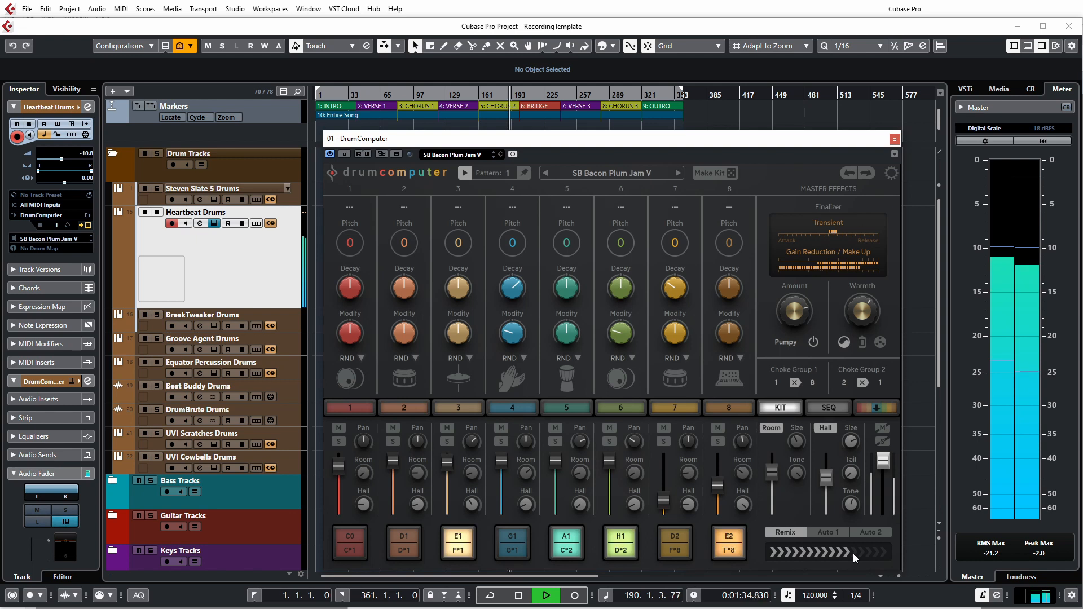
drag(853, 554, 692, 550)
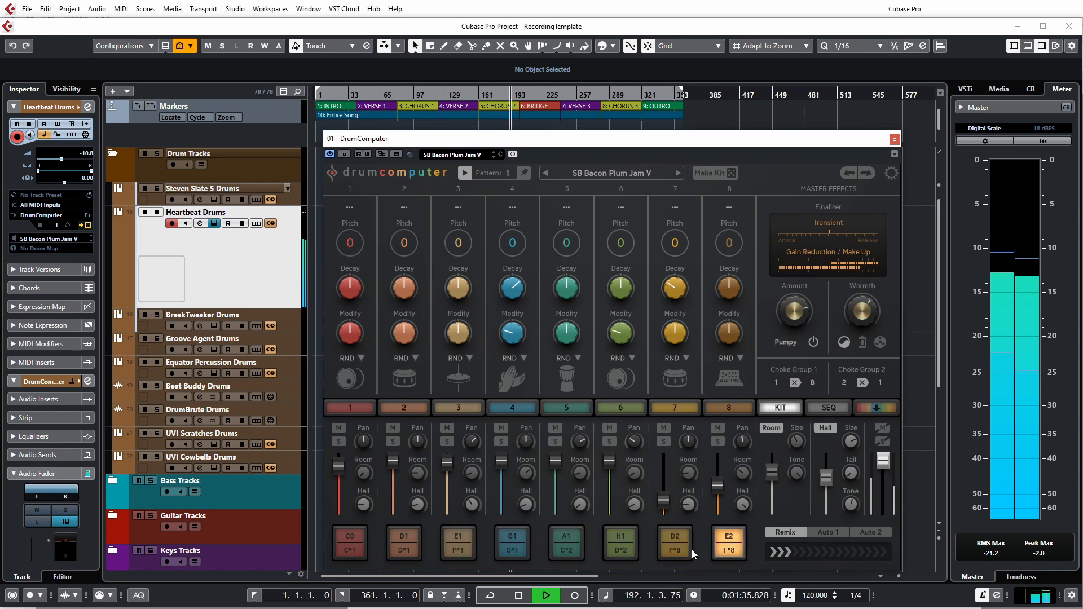
click(870, 554)
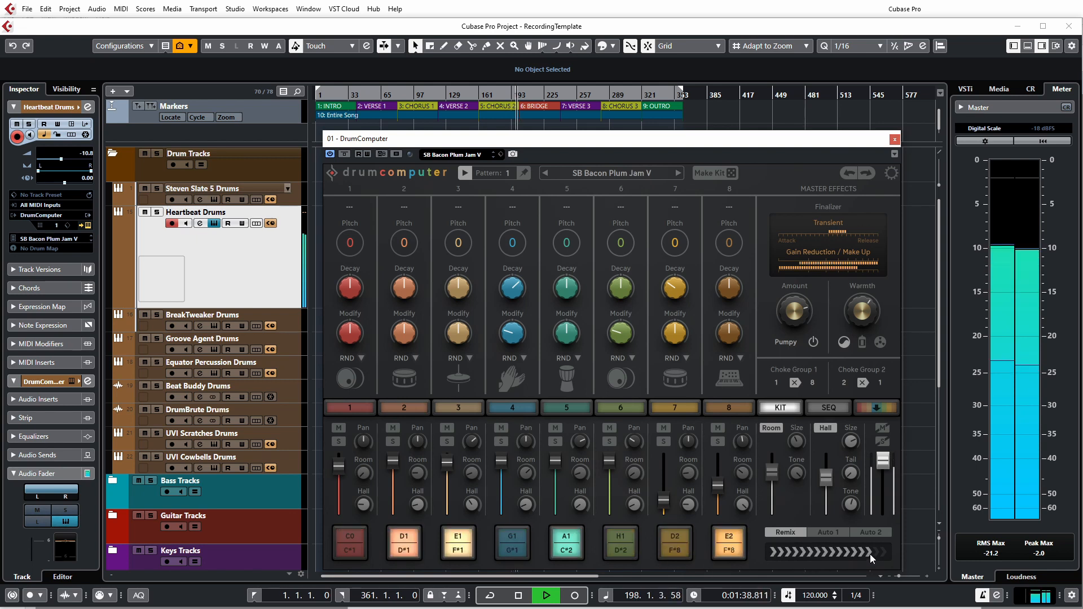
drag(870, 554, 742, 551)
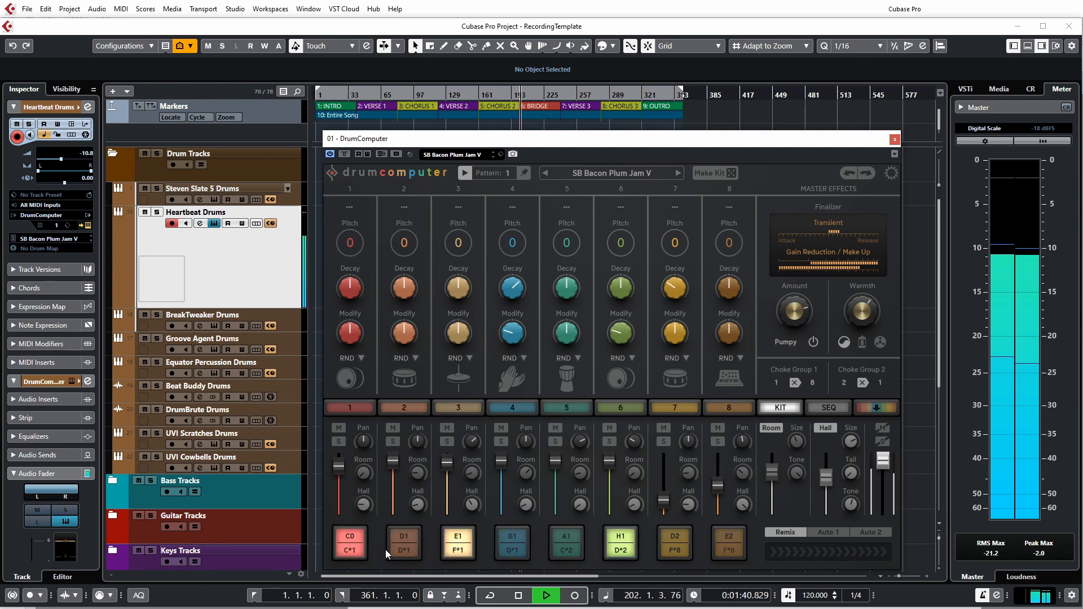
- Audition the Auto 1 remix mode with playback restarted, switch to Auto 2 to hear it, and stop playback
click(830, 532)
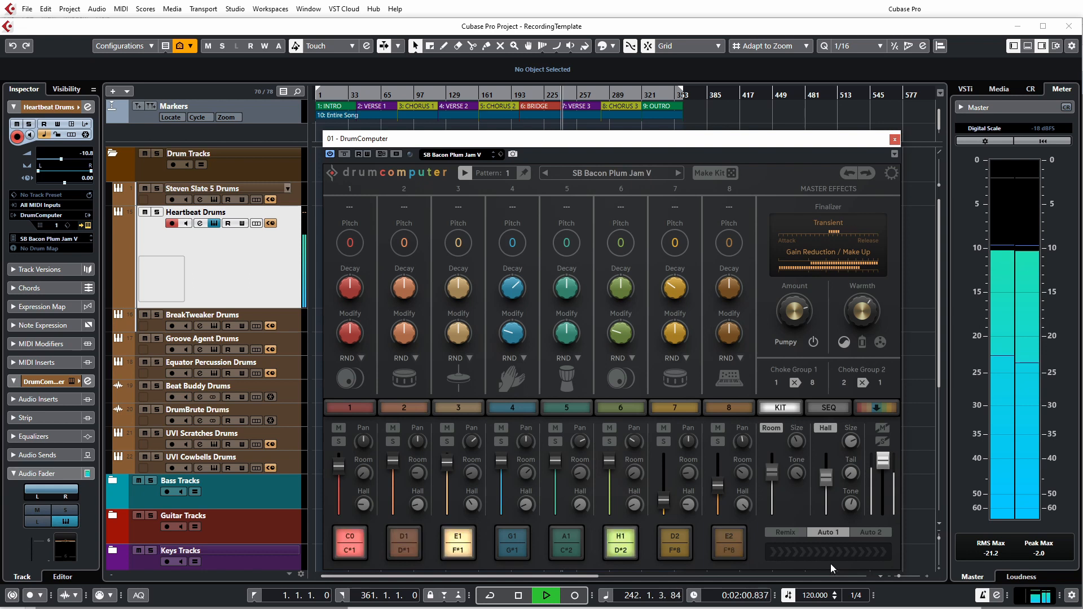
key(space)
key(space)
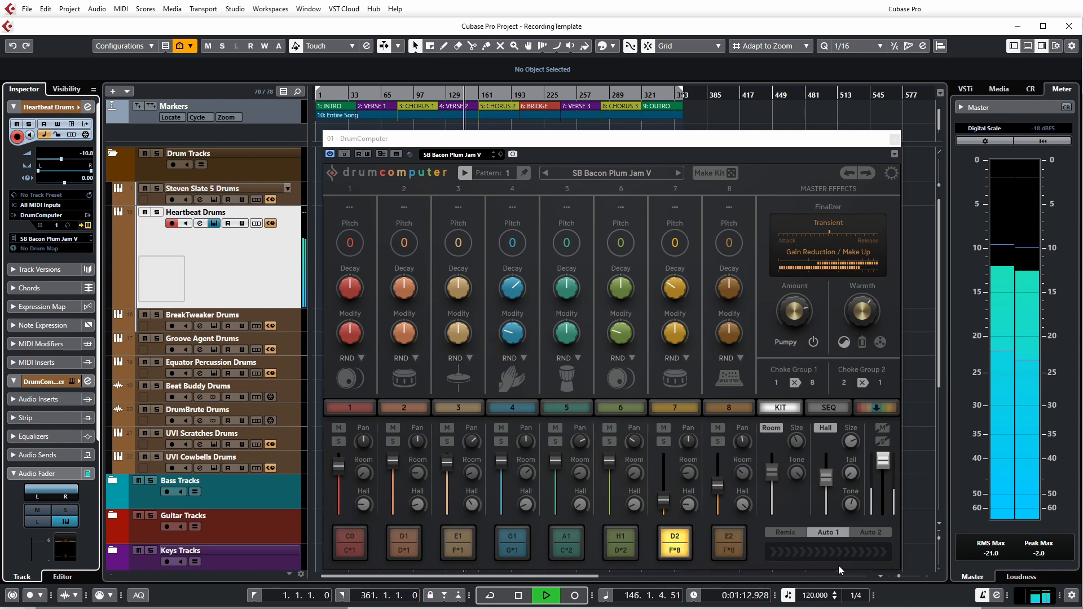
click(863, 533)
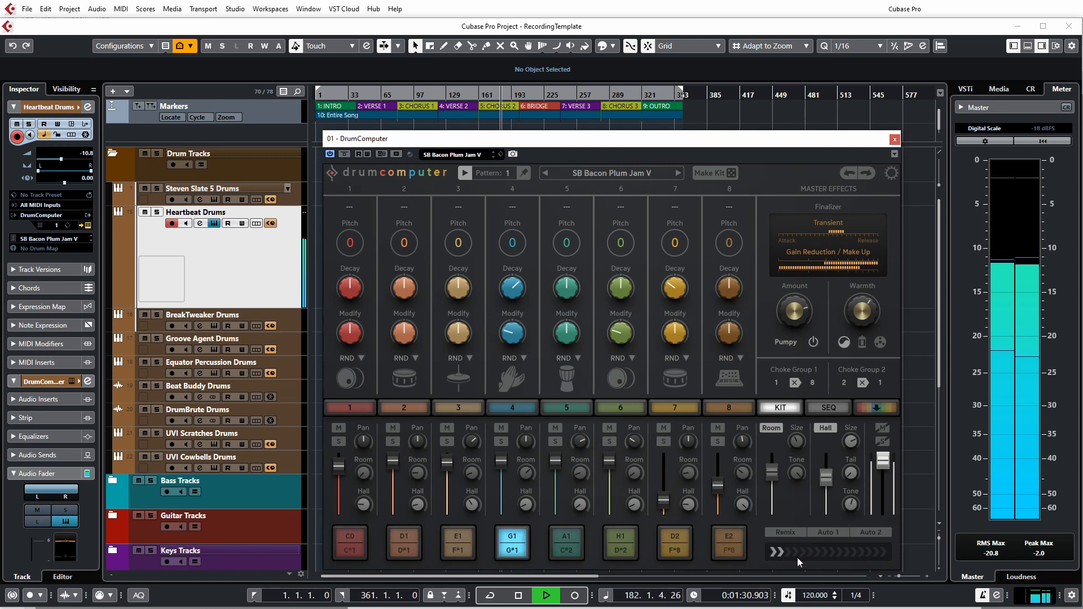
key(space)
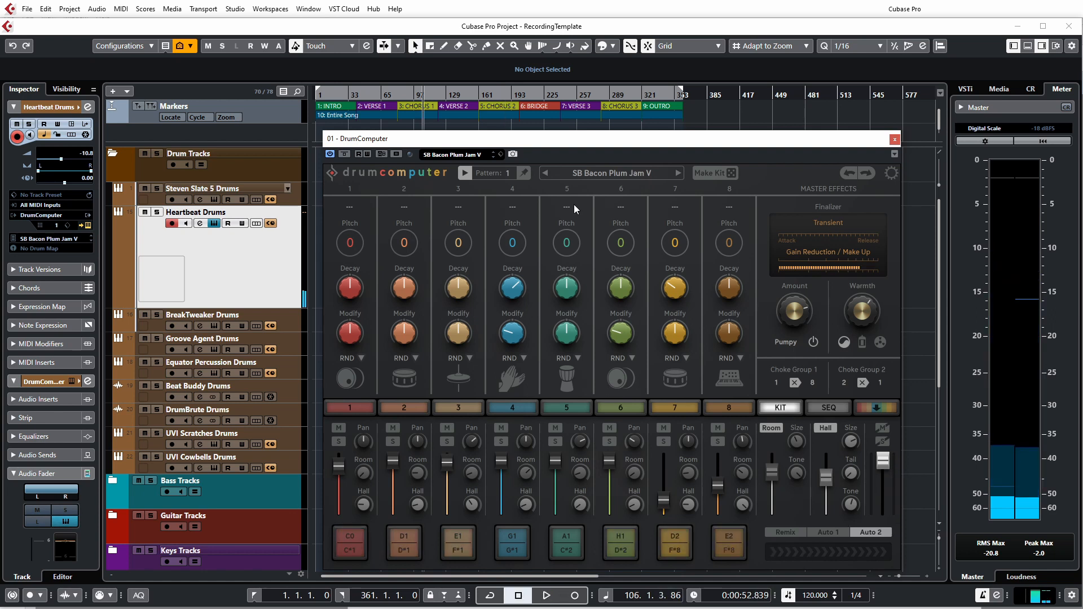